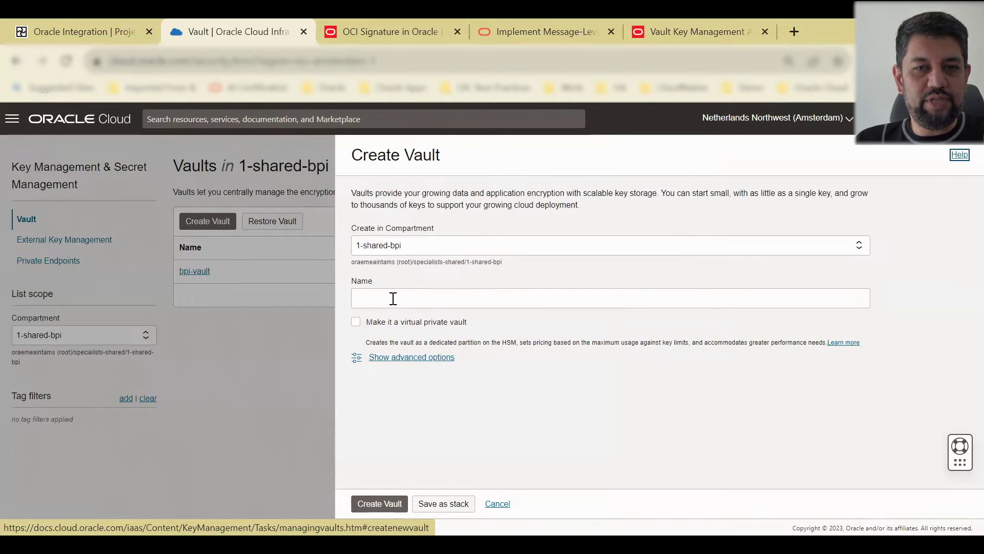
Step: Cancel the new-vault form and open the bpi-vault details page
left_click(497, 503)
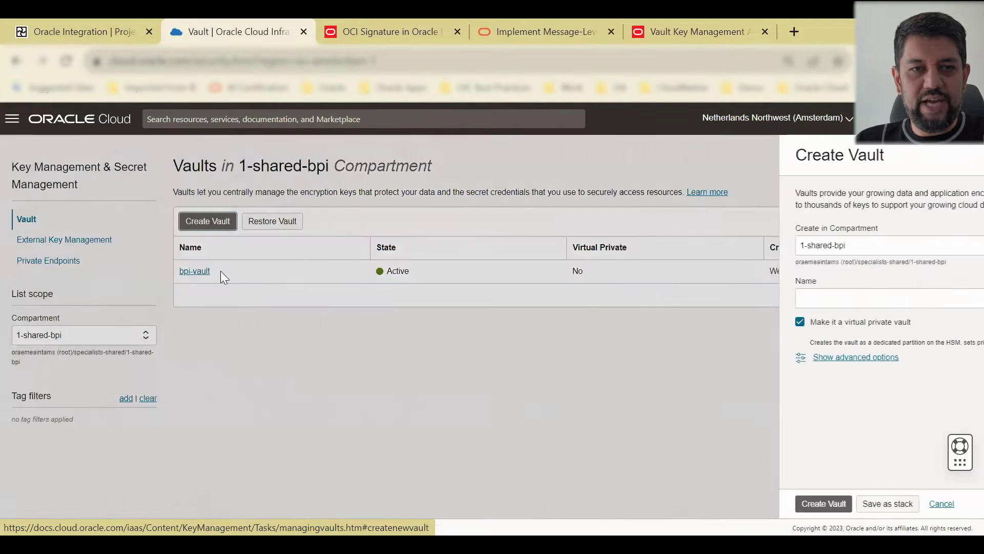
left_click(198, 271)
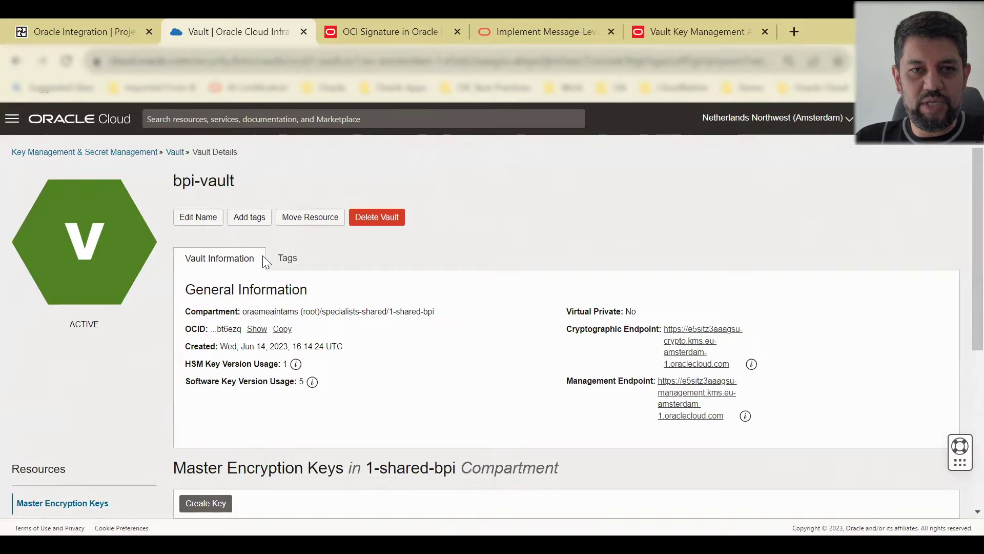
scroll(277, 336, "down", 2)
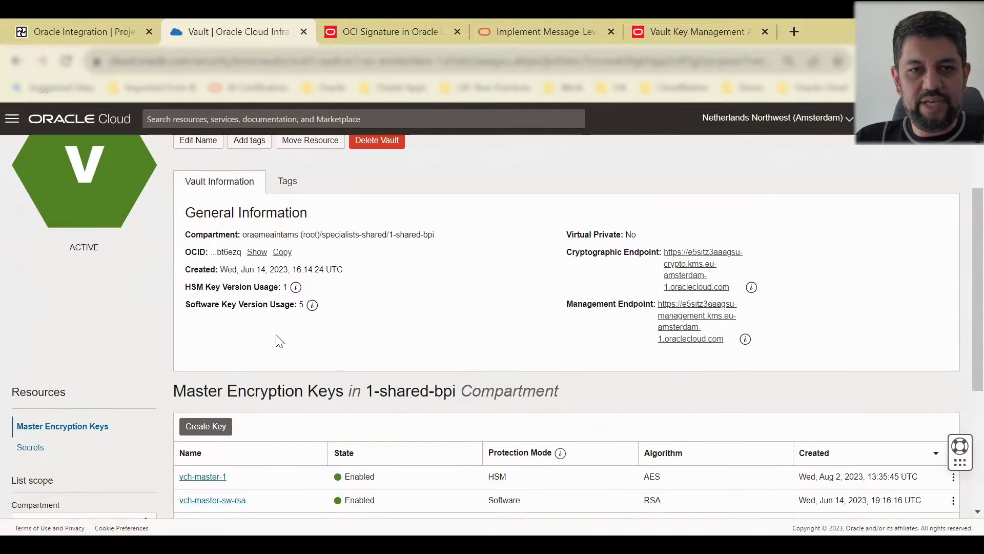
scroll(344, 310, "up", 2)
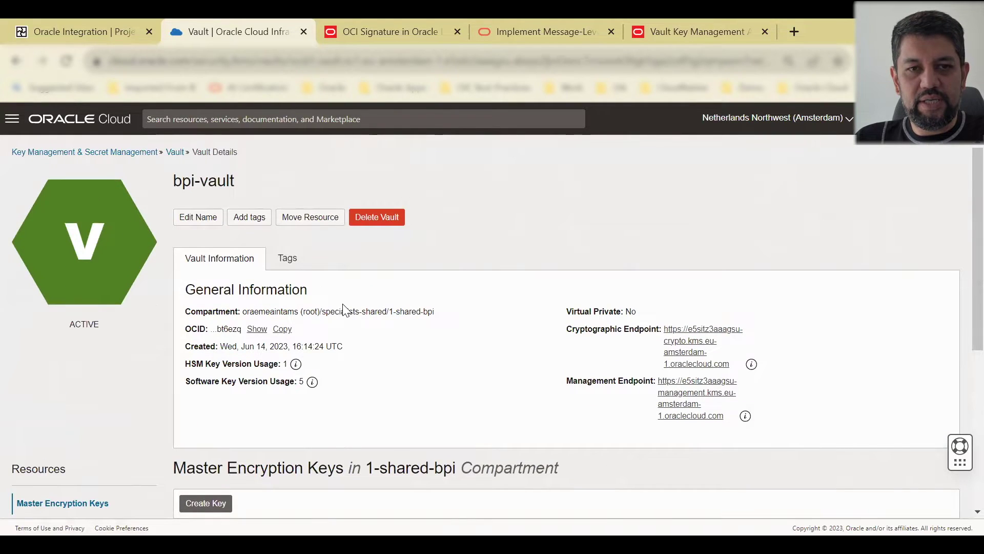
Step: View the full Management and Cryptographic Endpoint URLs, then review the master keys list
left_click(703, 383)
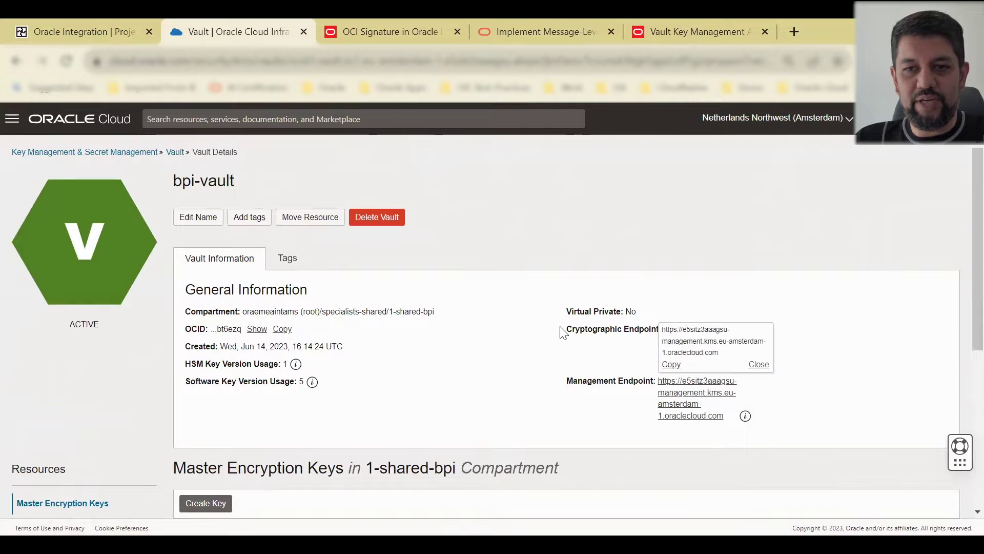
left_click(569, 331)
left_click(704, 342)
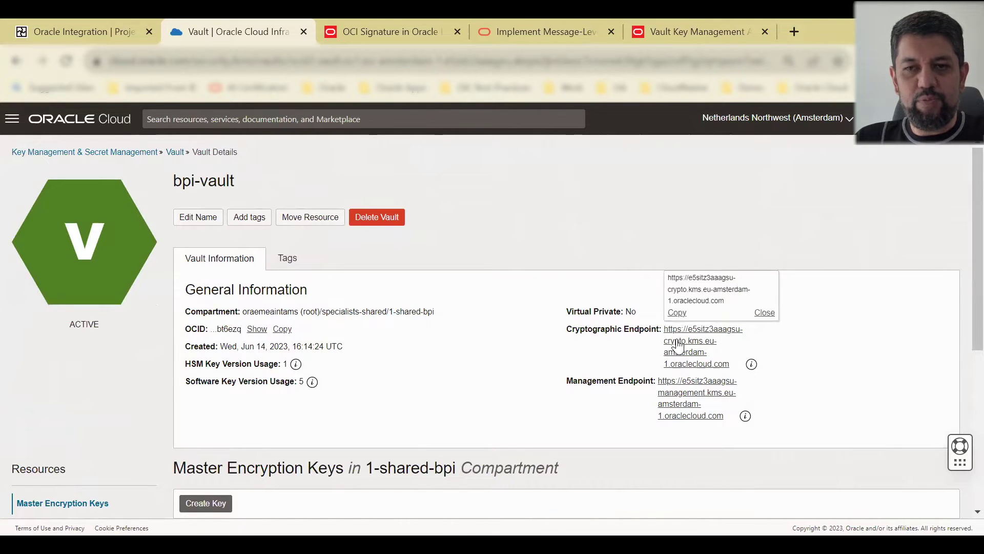
left_click(513, 363)
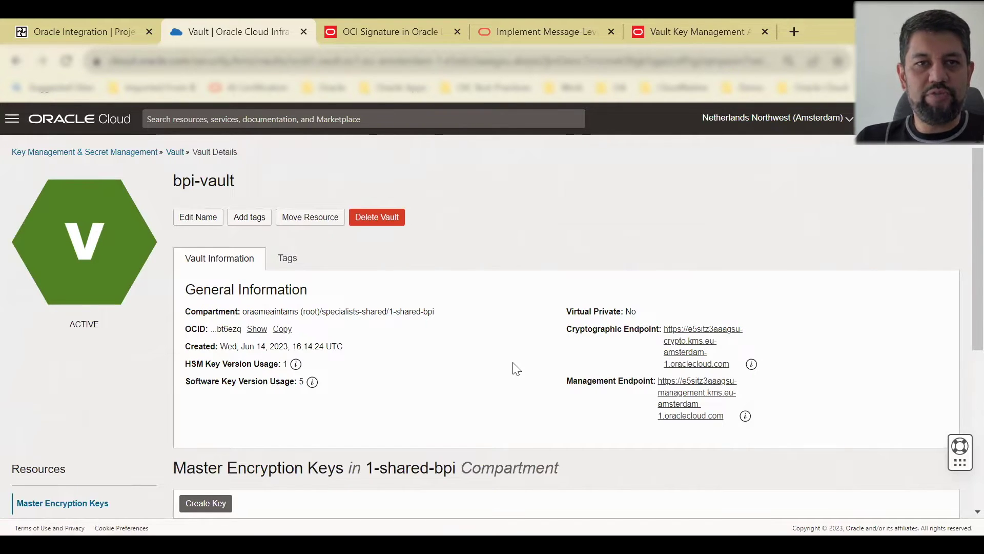
mouse_move(710, 345)
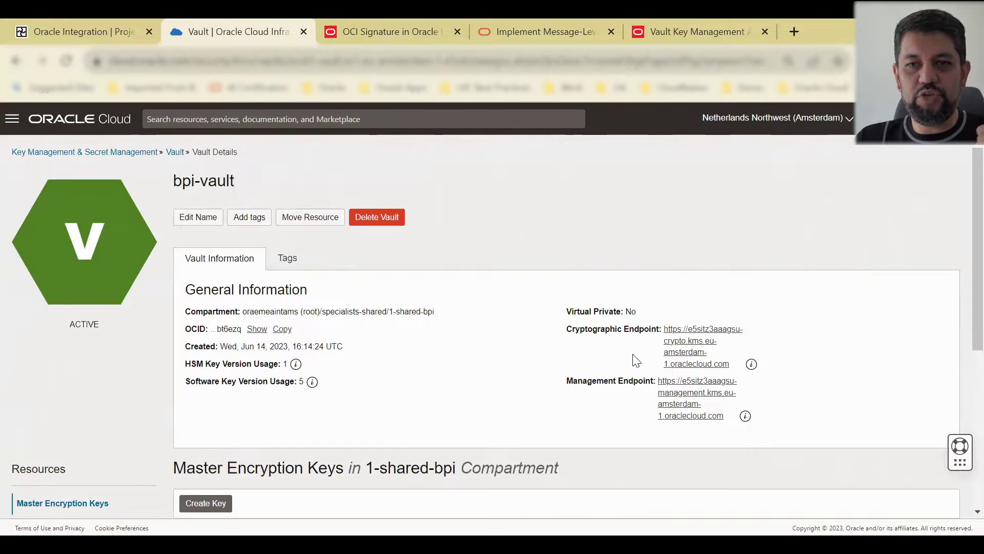
mouse_move(676, 342)
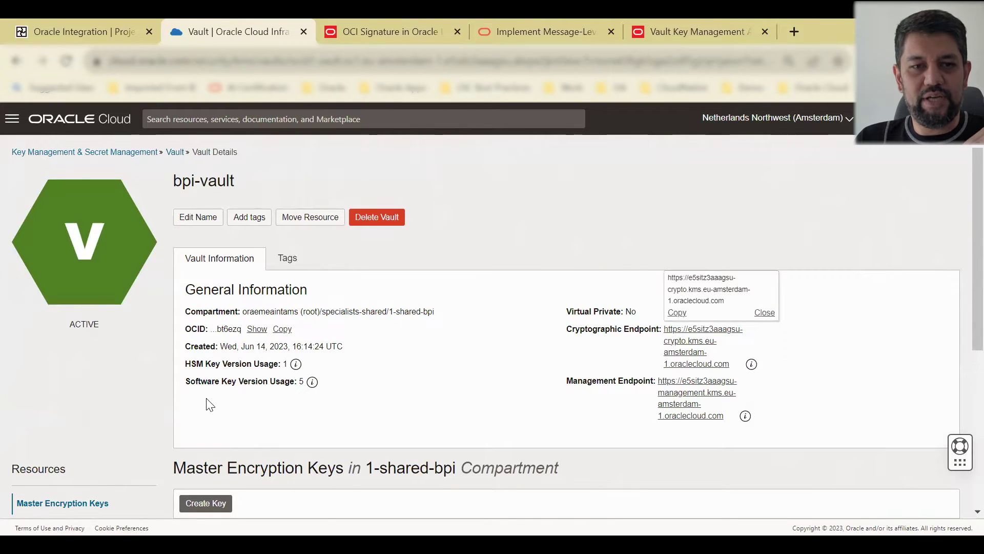
scroll(154, 395, "down", 3)
scroll(386, 322, "up", 3)
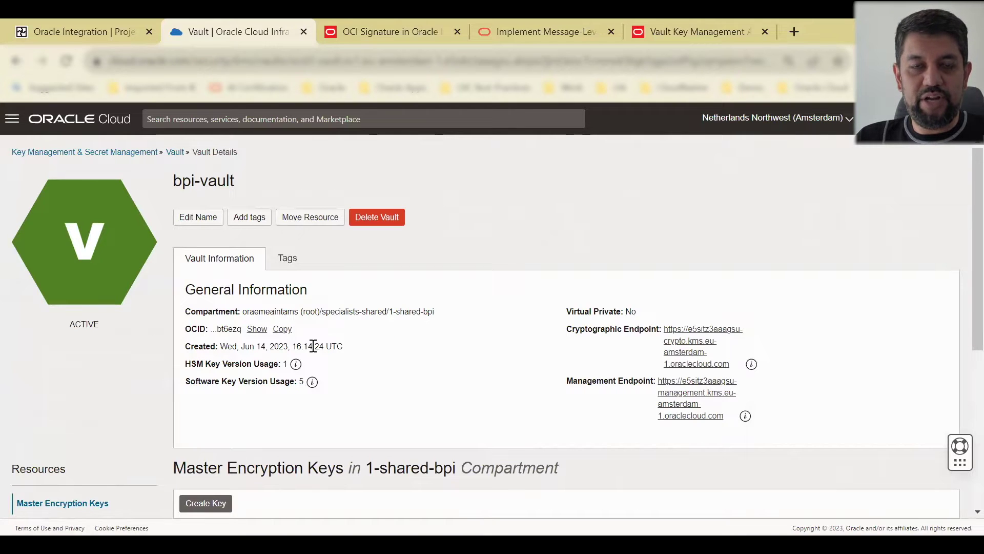
scroll(314, 344, "down", 2)
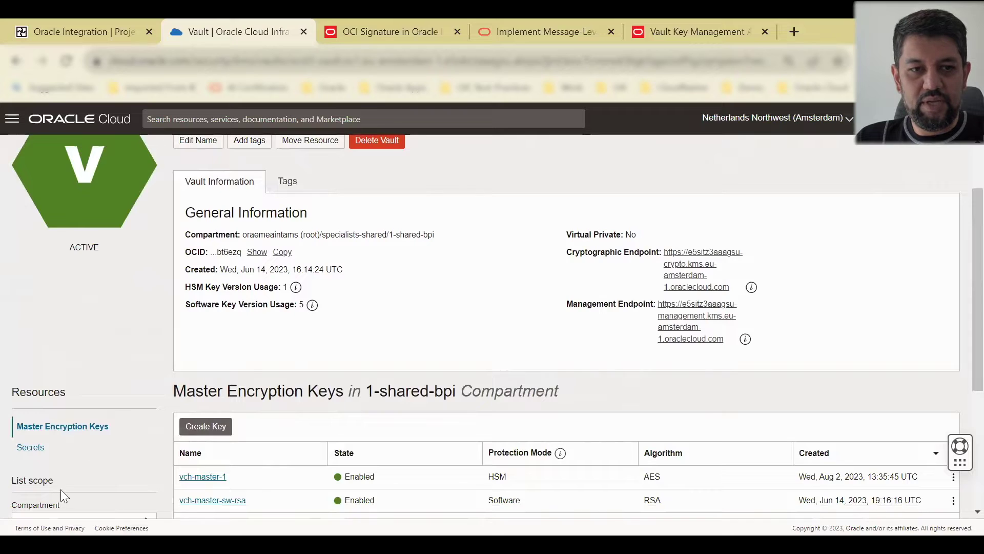
scroll(60, 489, "down", 2)
Step: Switch the key list to the personal compartment under specialists
left_click(62, 444)
scroll(57, 477, "down", 2)
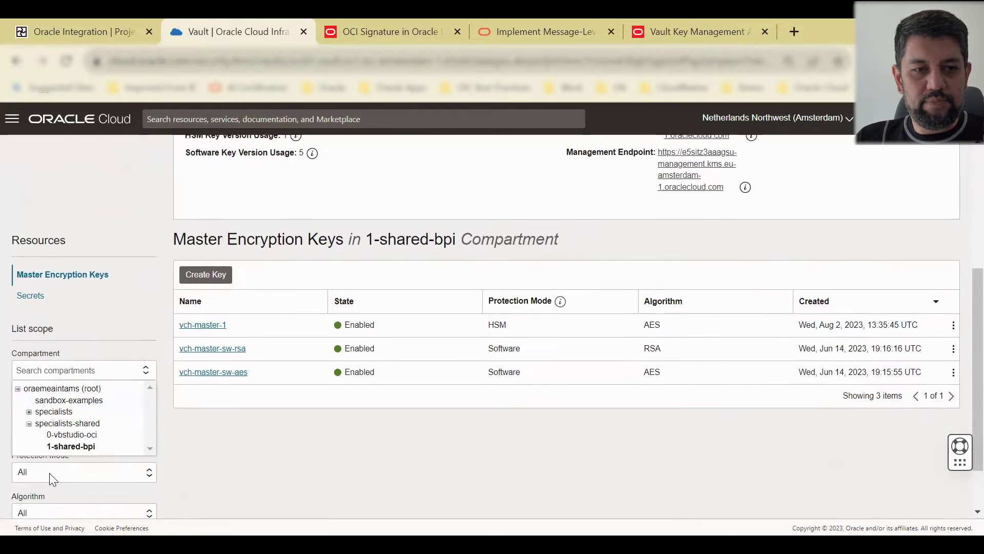
left_click(29, 412)
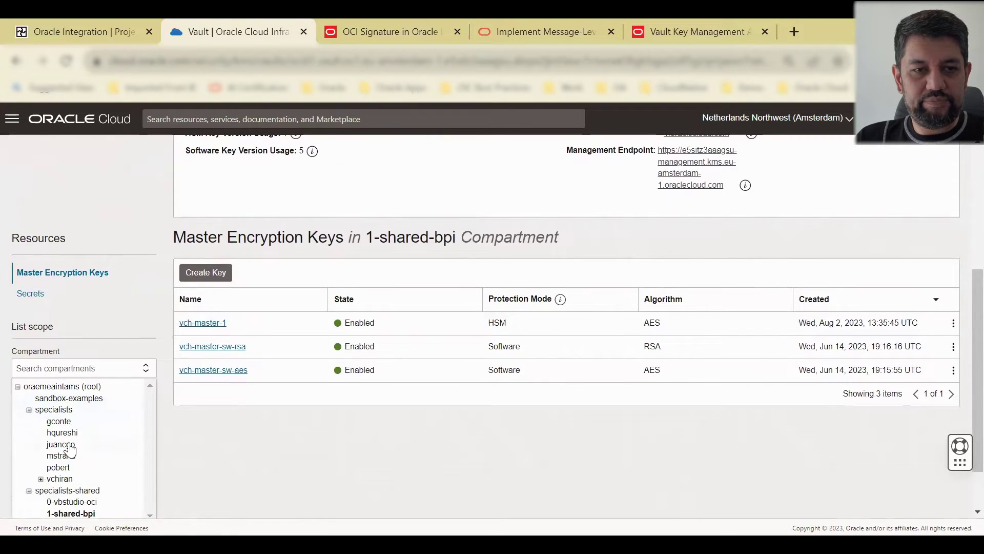
left_click(62, 433)
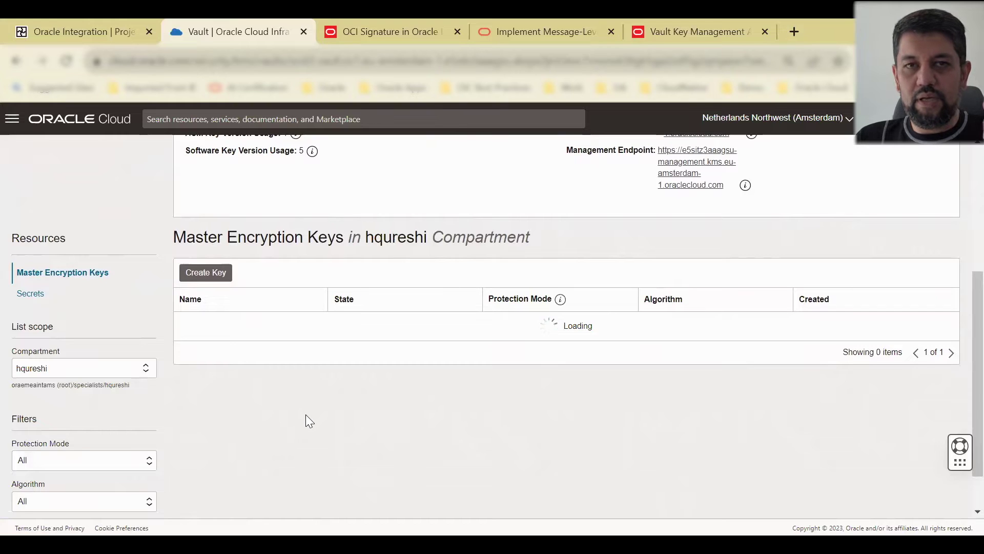
scroll(298, 441, "up", 2)
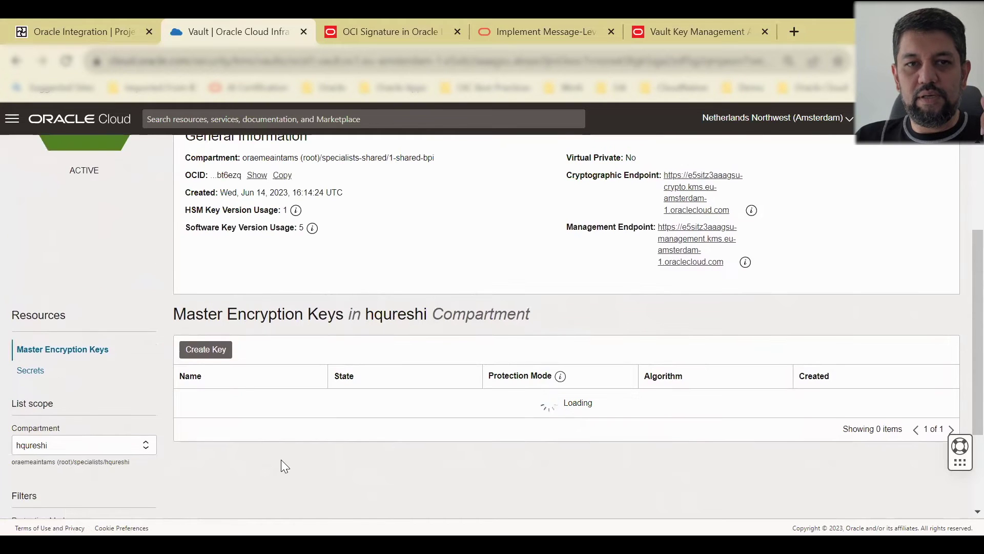
Step: Fill in a new master key: Software protection, name demo-key, AES 256 bits
left_click(208, 354)
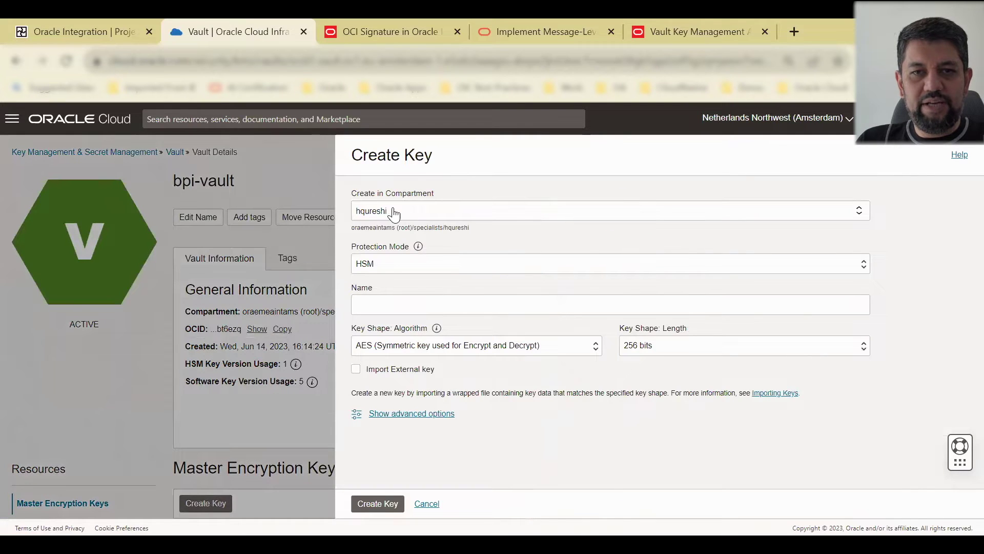
left_click(408, 263)
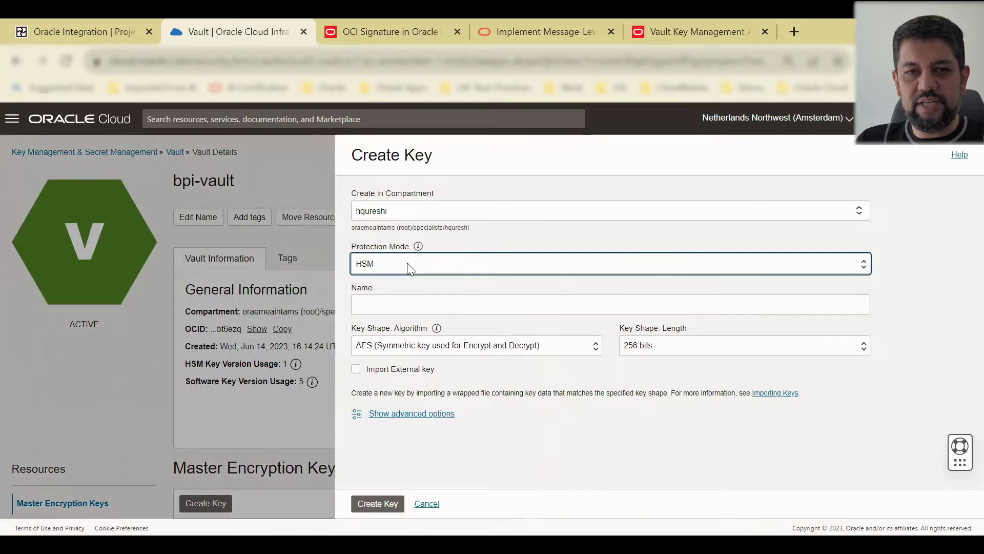
left_click(402, 303)
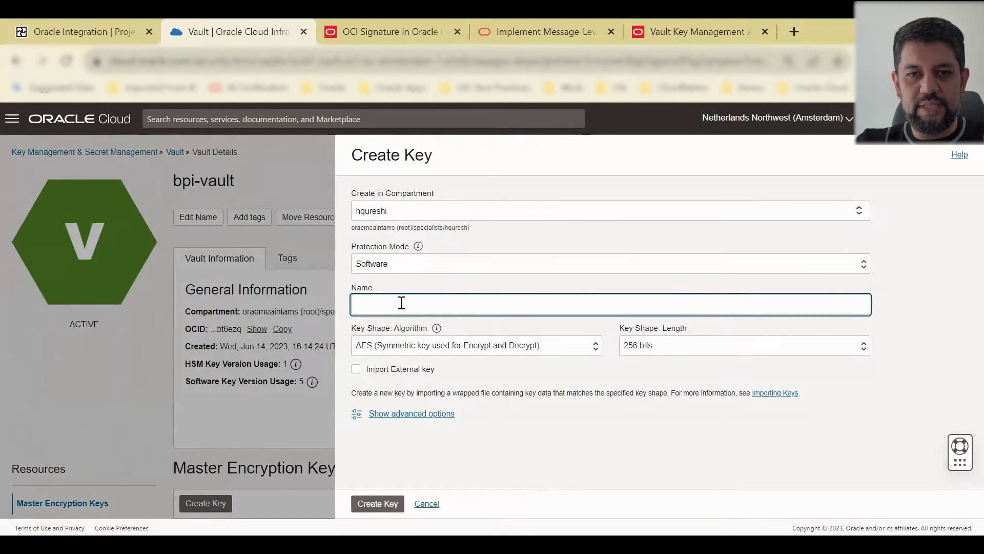
type("dem")
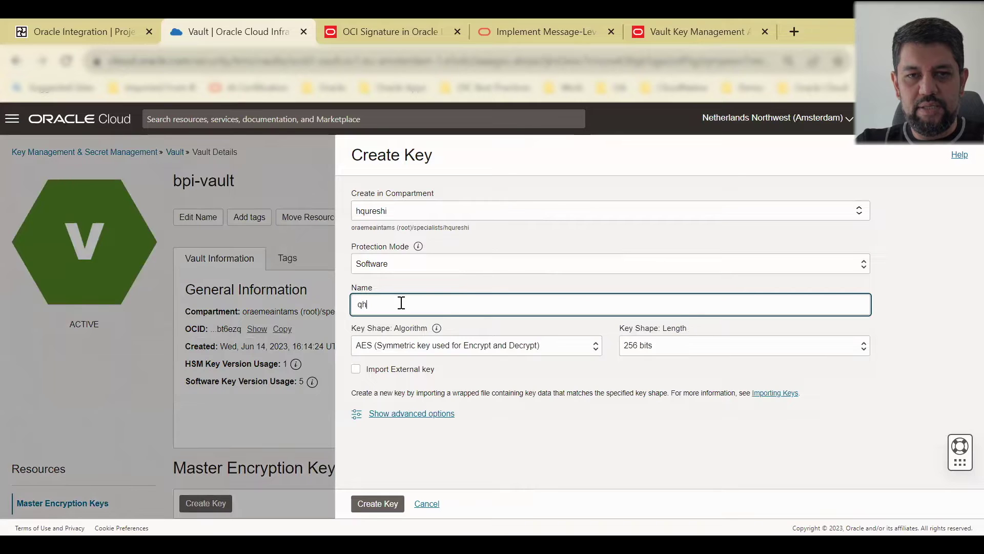
type("o-")
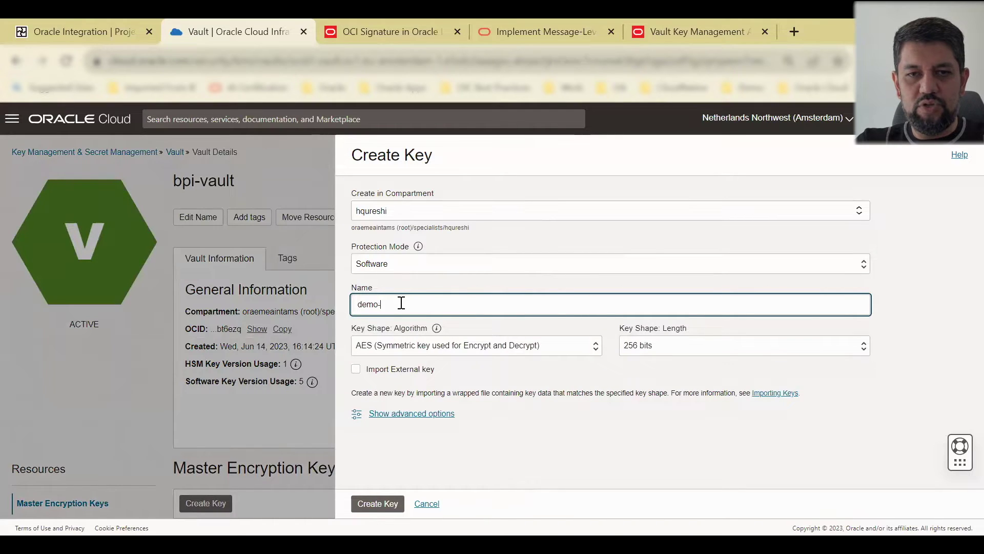
type("key")
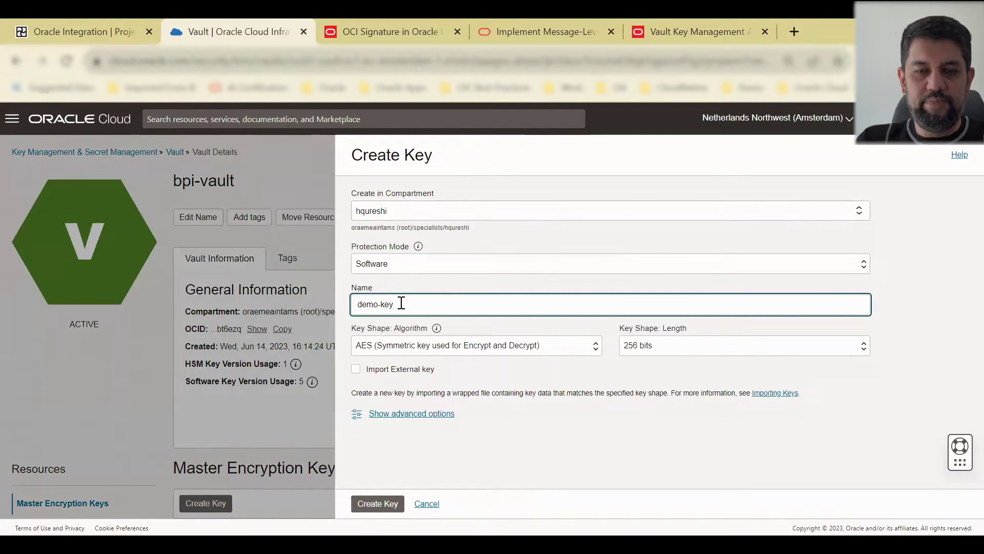
left_click(485, 348)
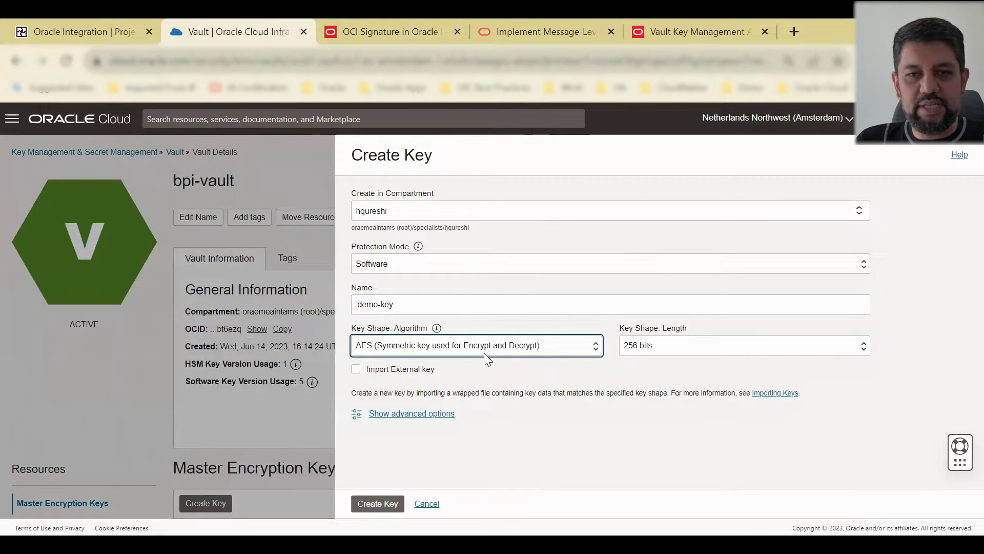
left_click(720, 348)
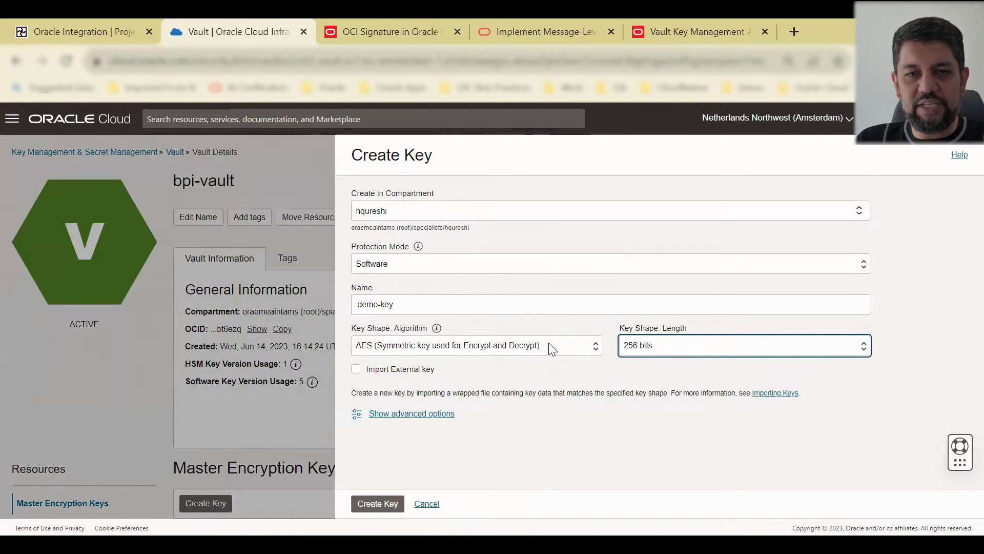
key("shift+Tab")
key("Down")
key("Tab")
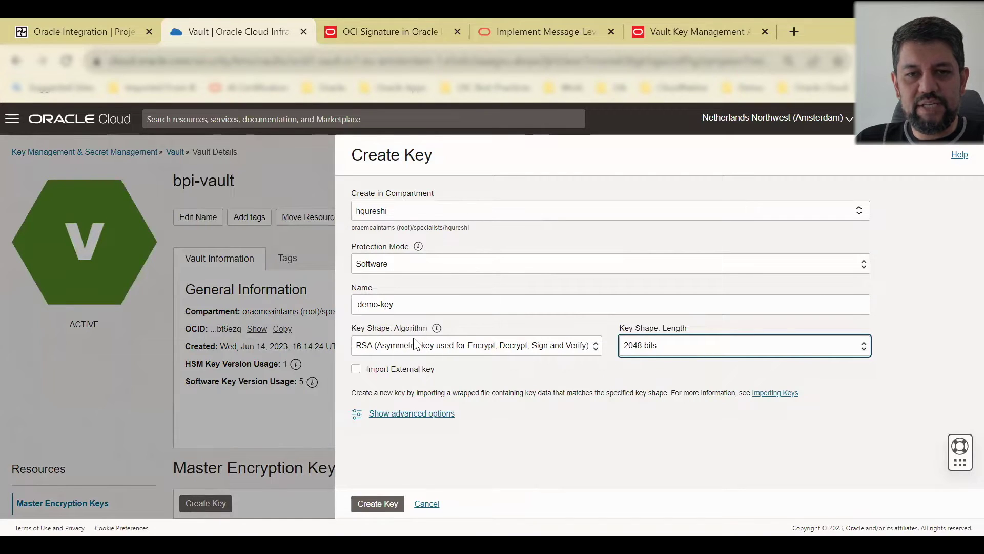
key("shift+Tab")
key("Up")
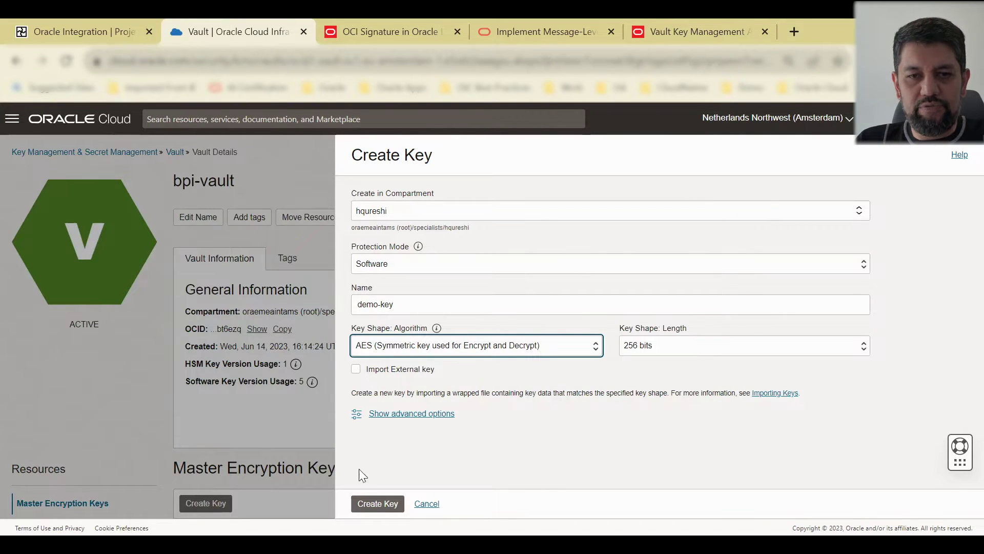
Step: Create the demo-key key and check it appears in the key list
left_click(376, 505)
left_click(376, 506)
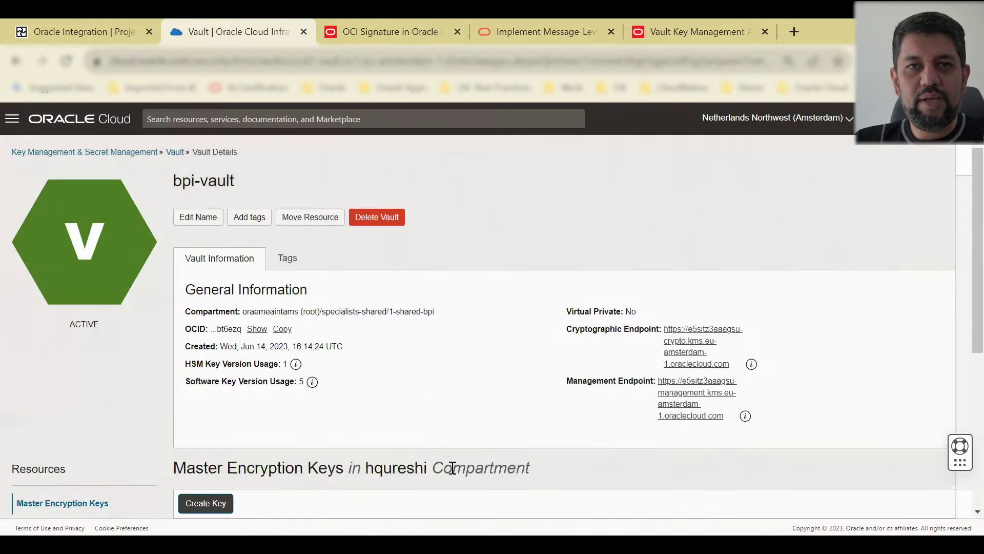
scroll(500, 351, "down", 3)
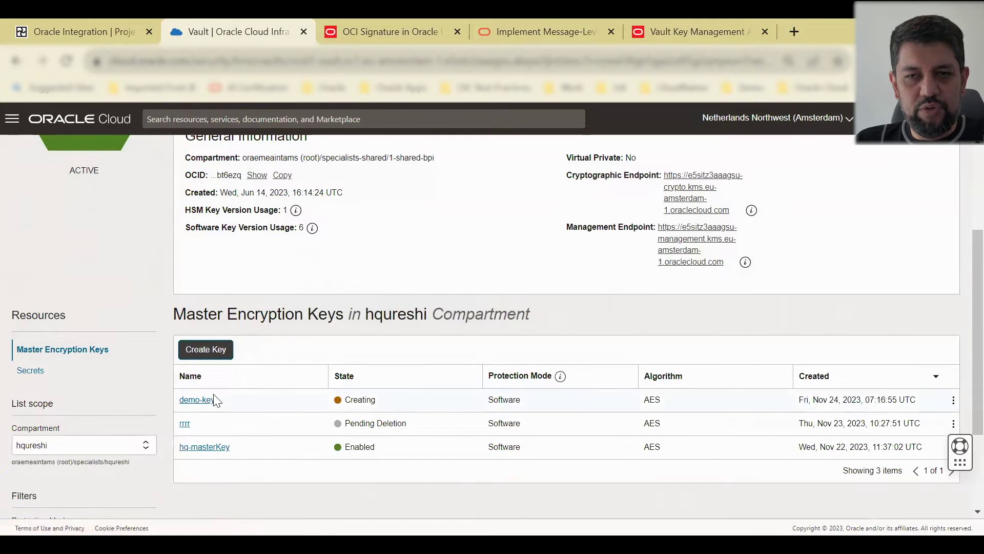
scroll(263, 408, "up", 1)
scroll(262, 408, "up", 1)
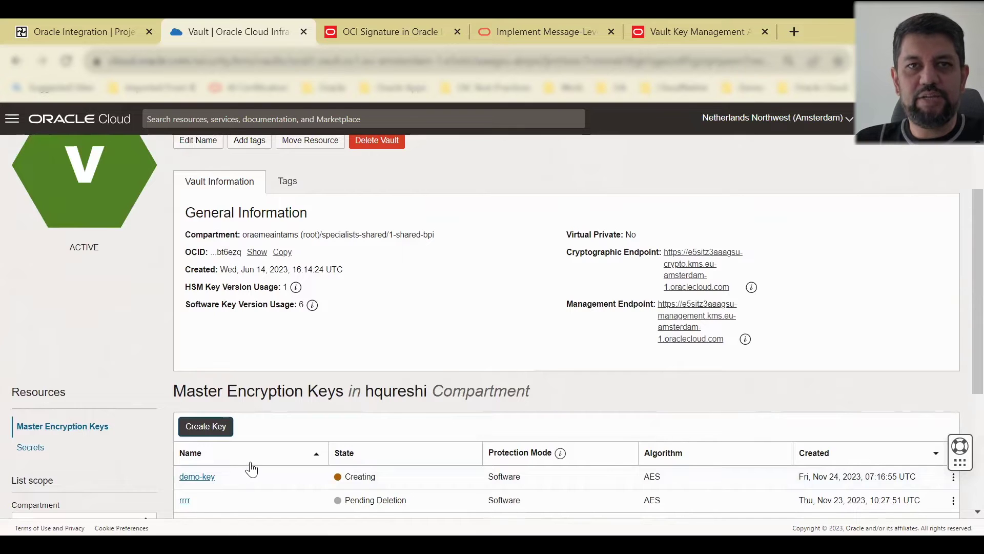
Step: Read through the Implement Message-Level Encryption article, then go to the Vault Key Management API page
left_click(520, 21)
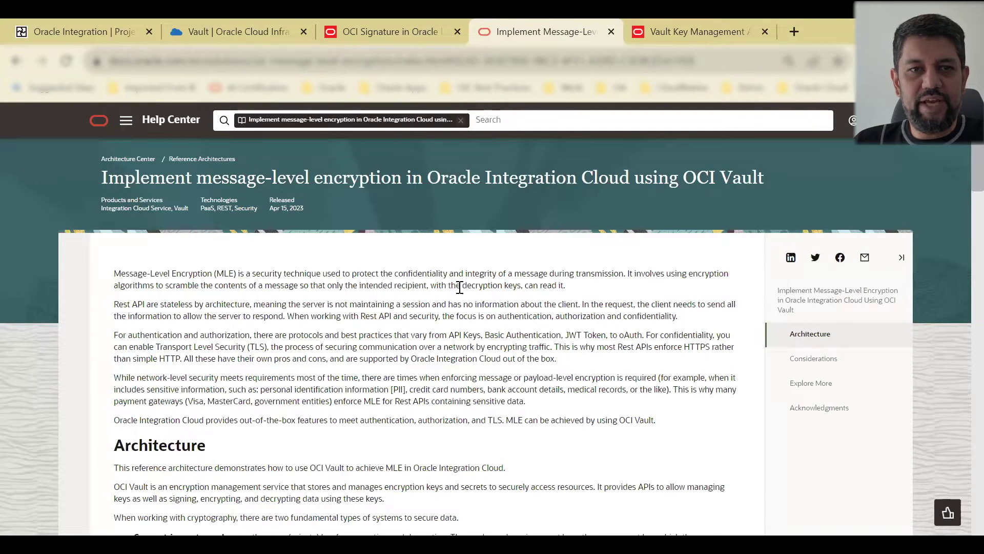
scroll(461, 290, "down", 3)
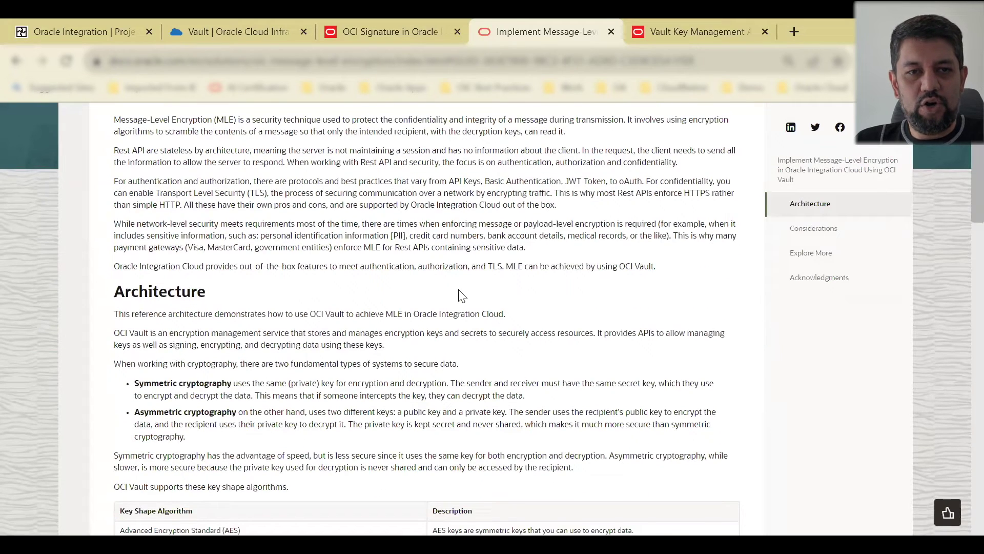
scroll(460, 296, "down", 2)
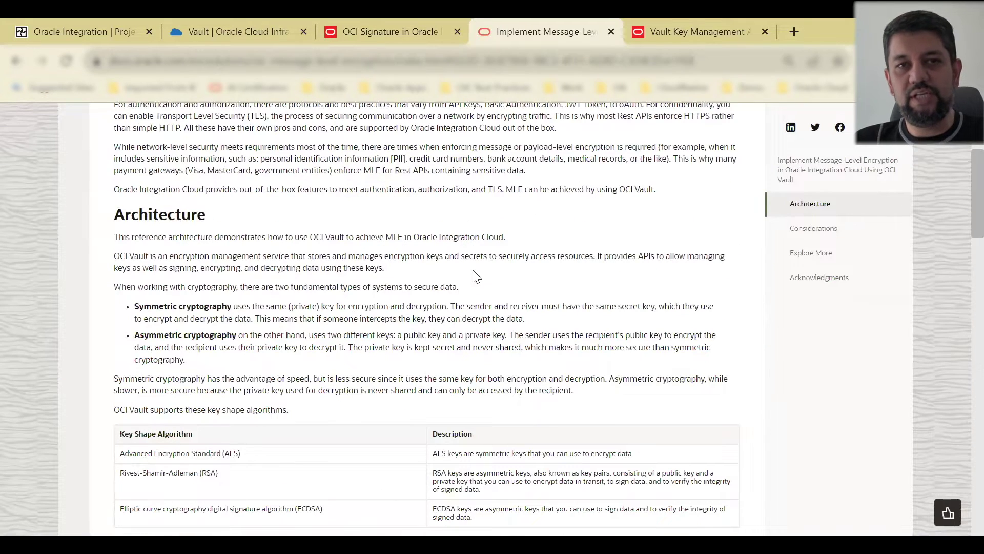
scroll(481, 267, "down", 6)
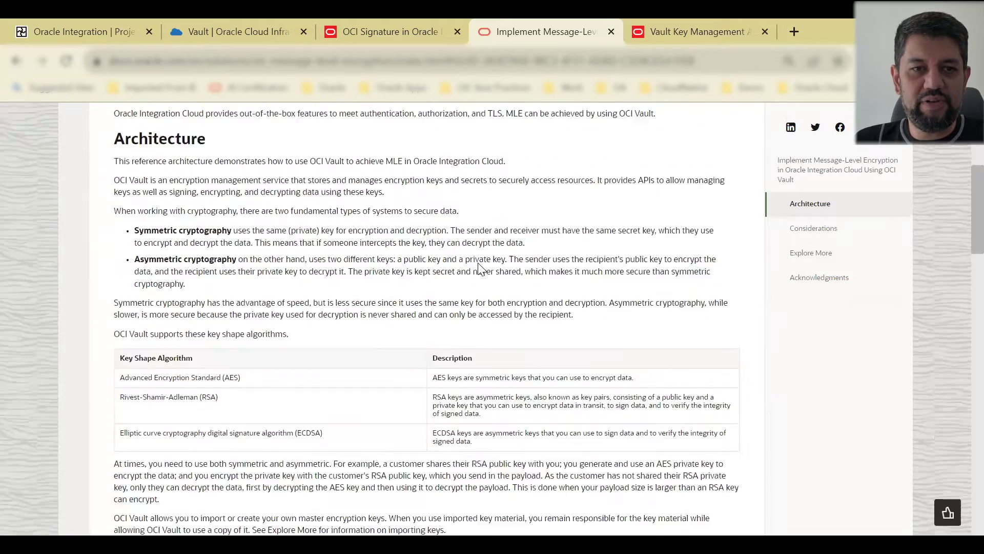
scroll(516, 300, "down", 9)
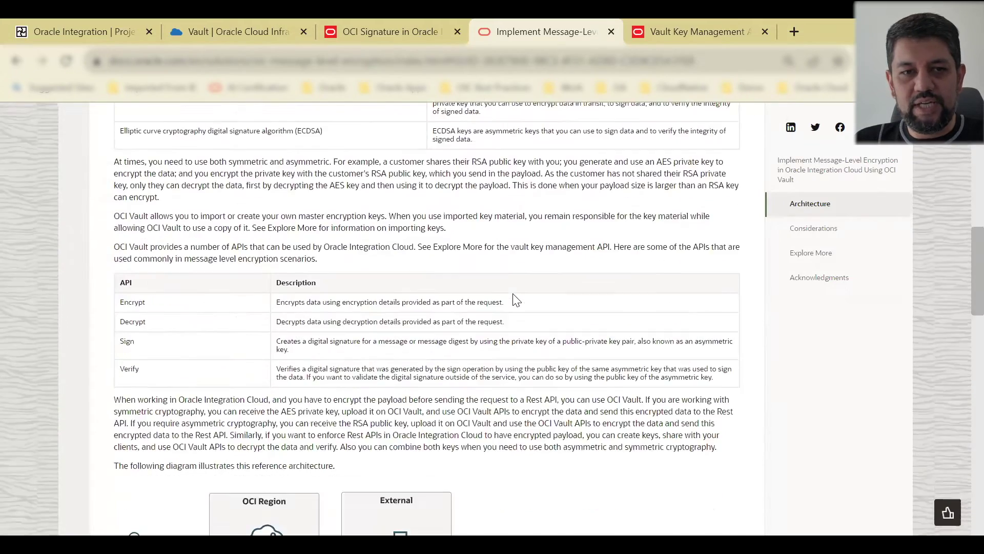
scroll(516, 299, "up", 1)
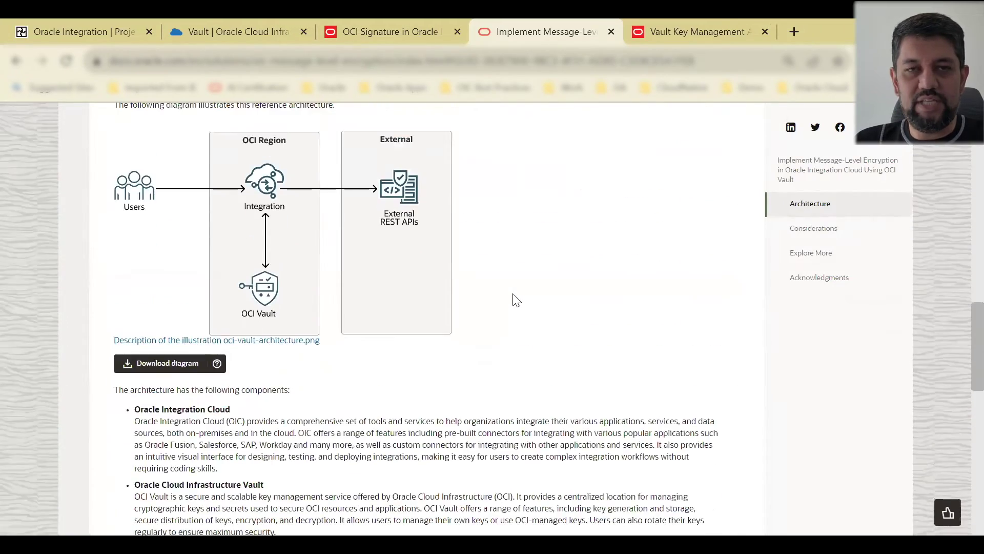
scroll(516, 299, "down", 15)
scroll(515, 300, "up", 4)
scroll(516, 300, "down", 2)
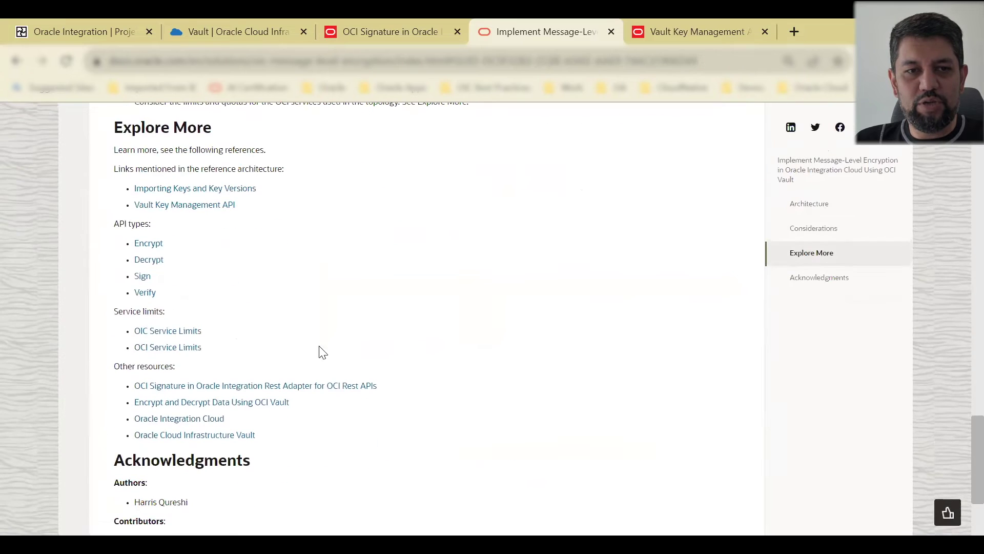
scroll(429, 349, "up", 12)
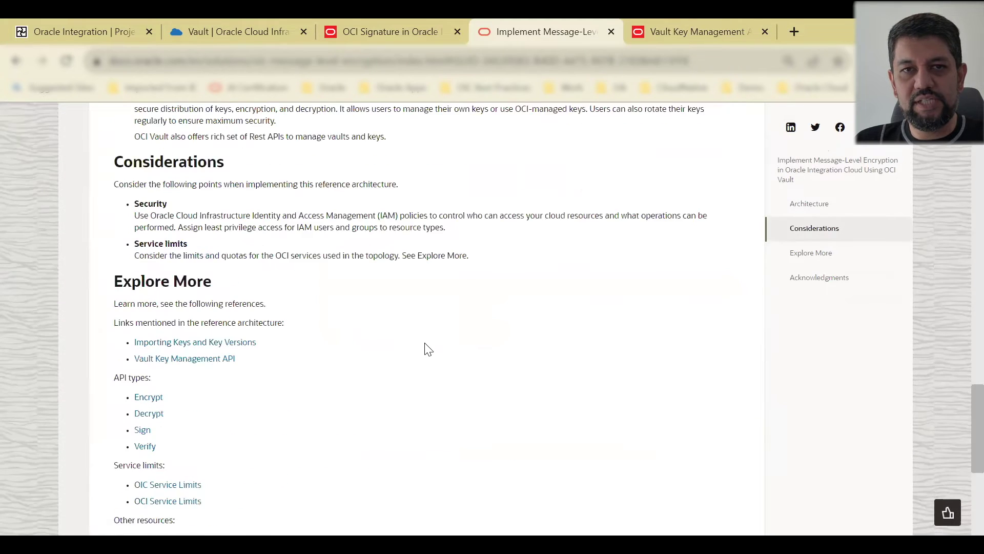
scroll(429, 350, "up", 3)
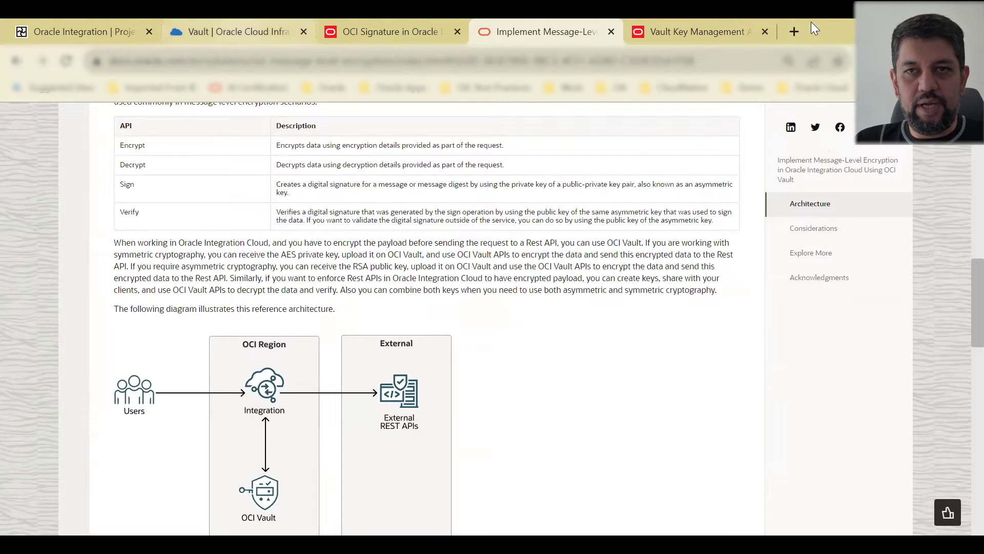
left_click(701, 20)
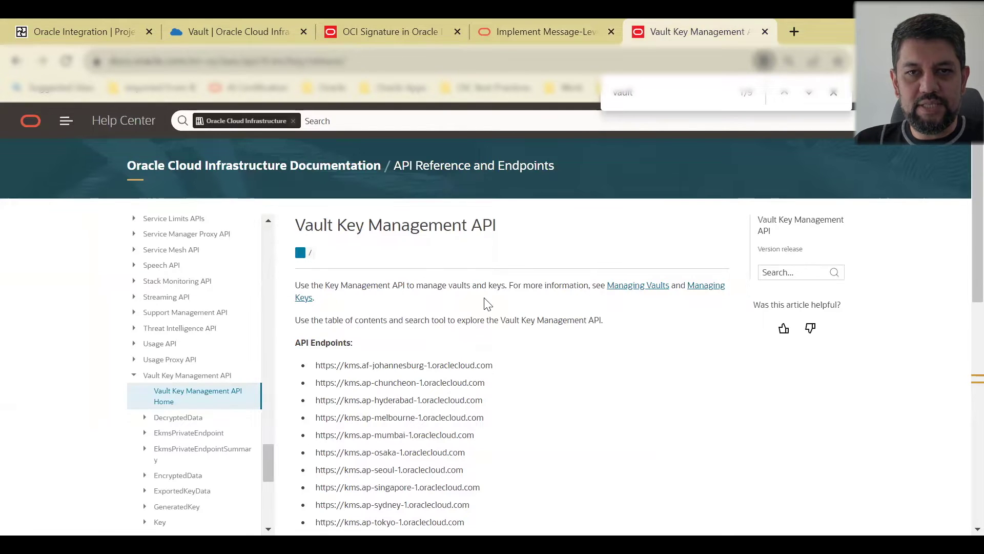
Step: Open the Encrypt operation page under EncryptedData in the API reference
scroll(488, 304, "down", 2)
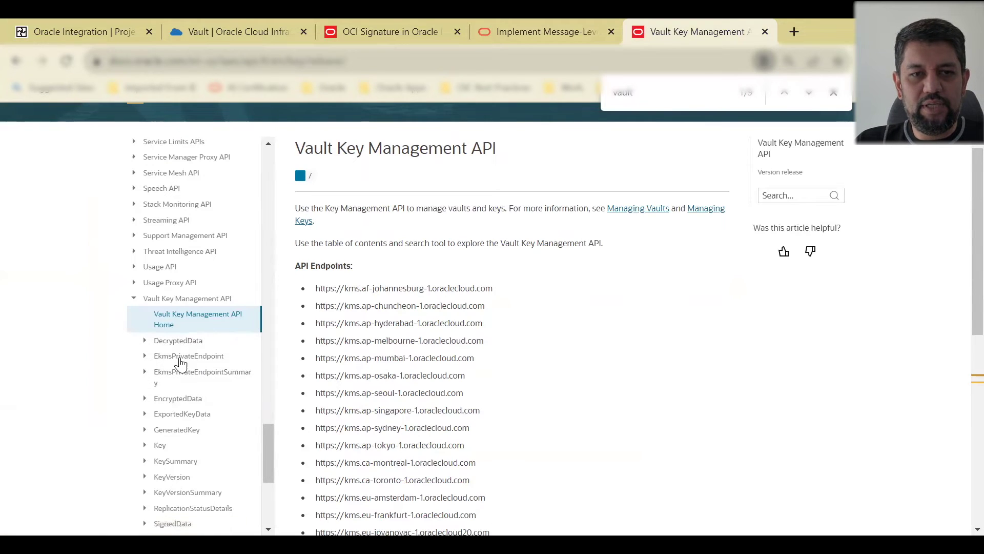
scroll(187, 361, "down", 2)
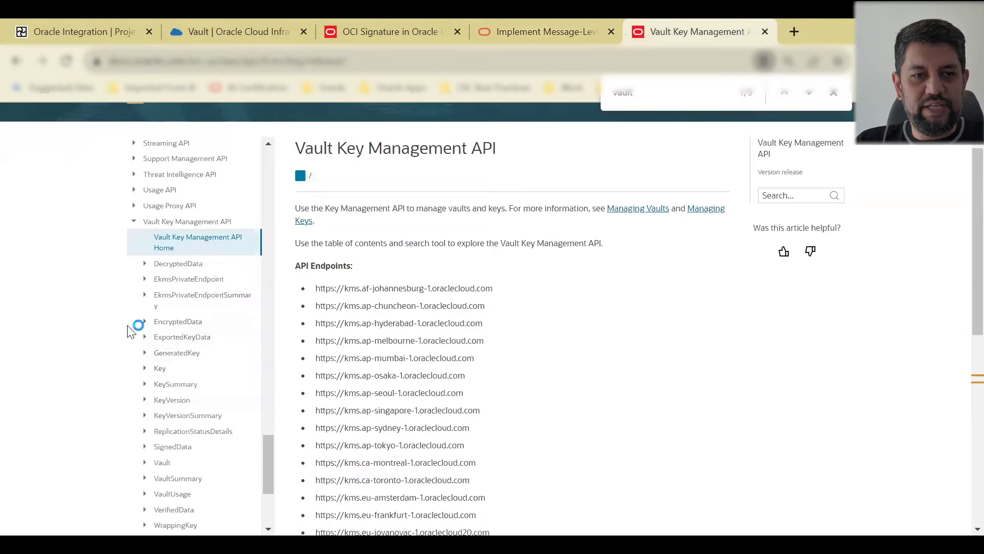
left_click(175, 322)
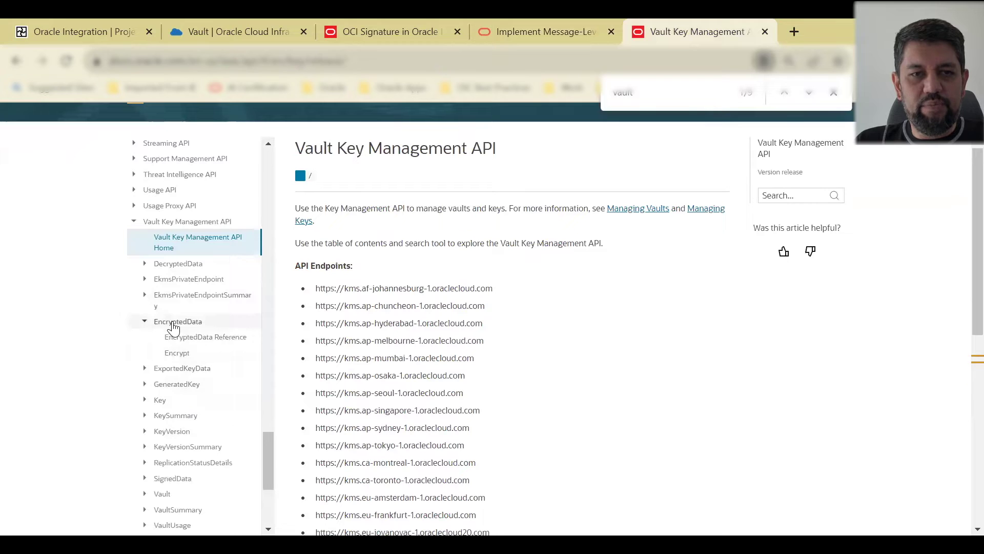
left_click(182, 355)
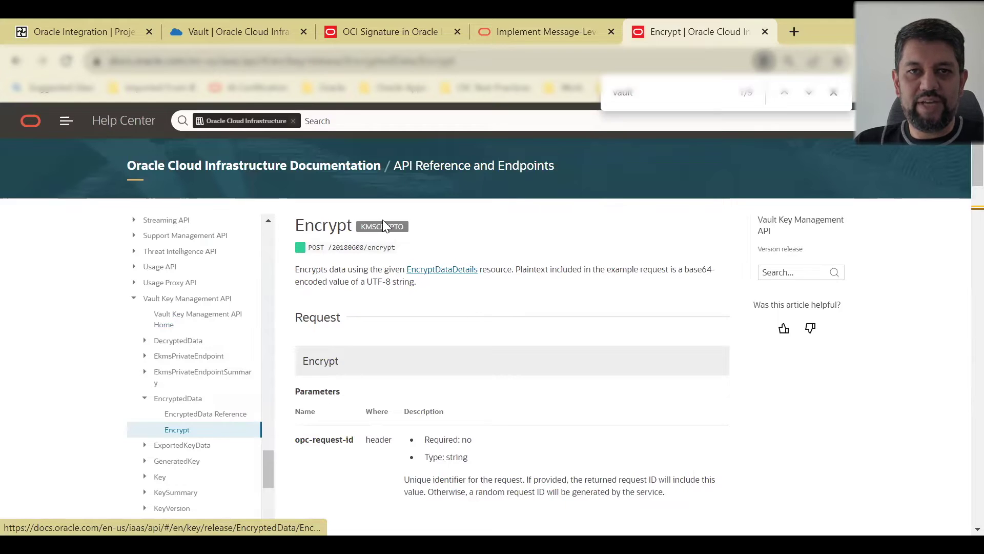
Step: Highlight the 20180608/encrypt endpoint path and review the REST example and Responses
left_click_drag(332, 247, 400, 252)
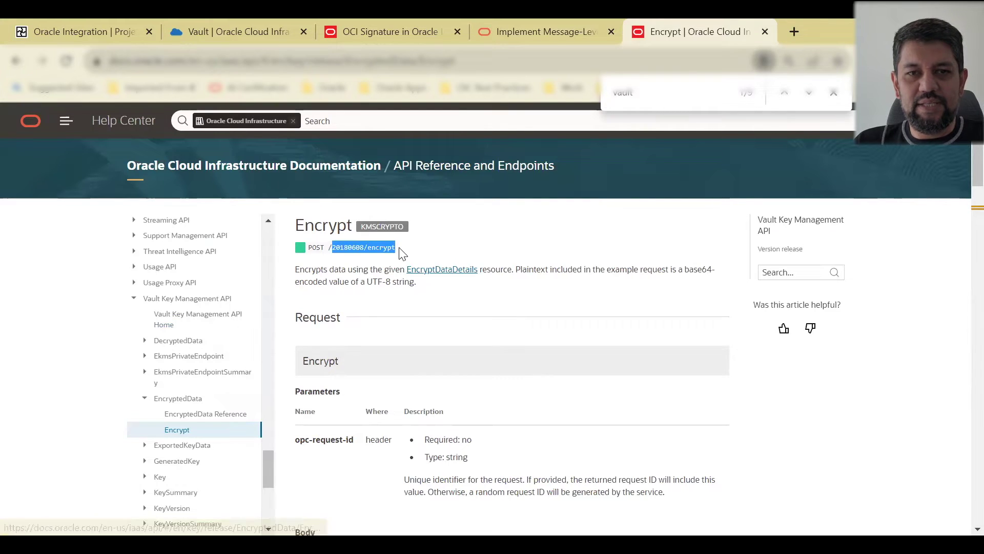
left_click(389, 251)
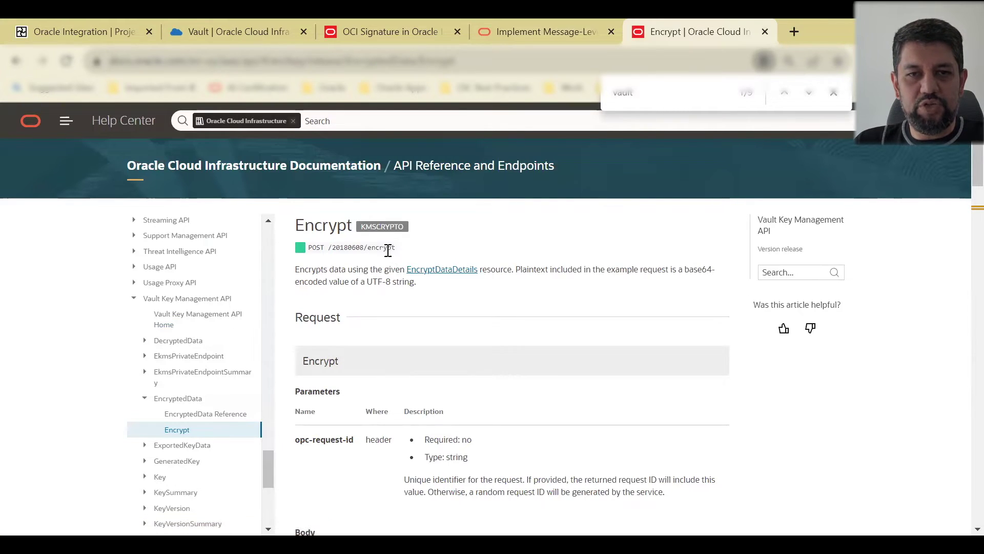
double_click(388, 250)
scroll(459, 295, "down", 3)
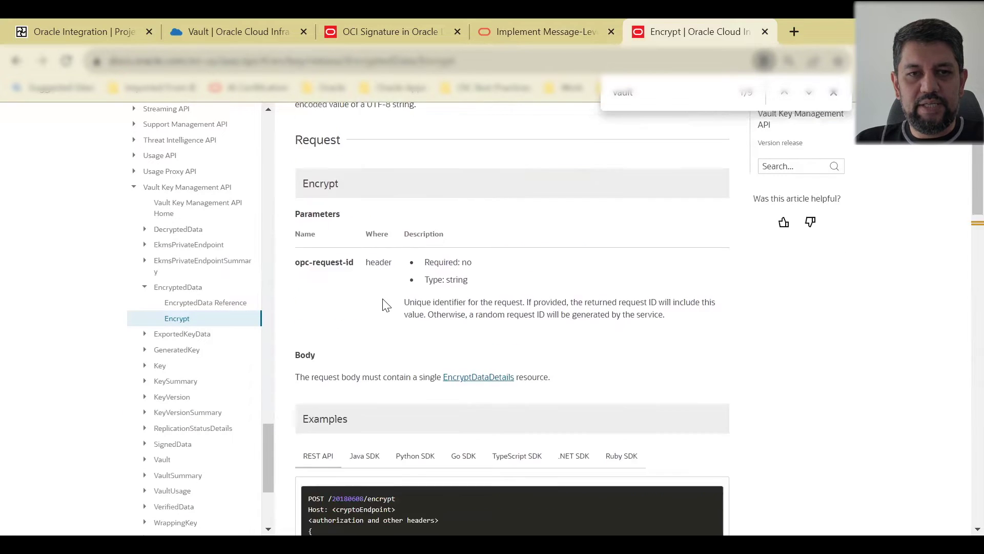
scroll(359, 355, "down", 1)
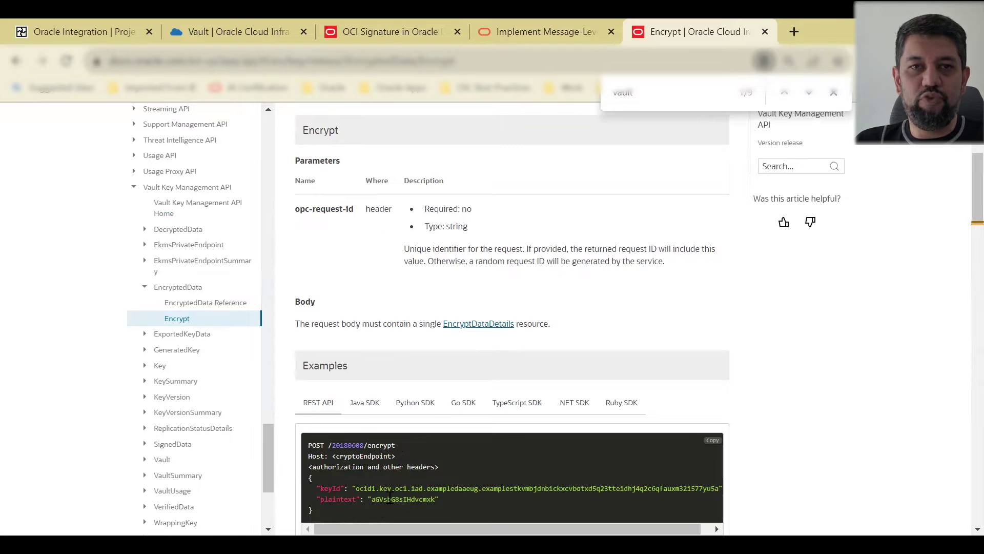
scroll(391, 499, "down", 1)
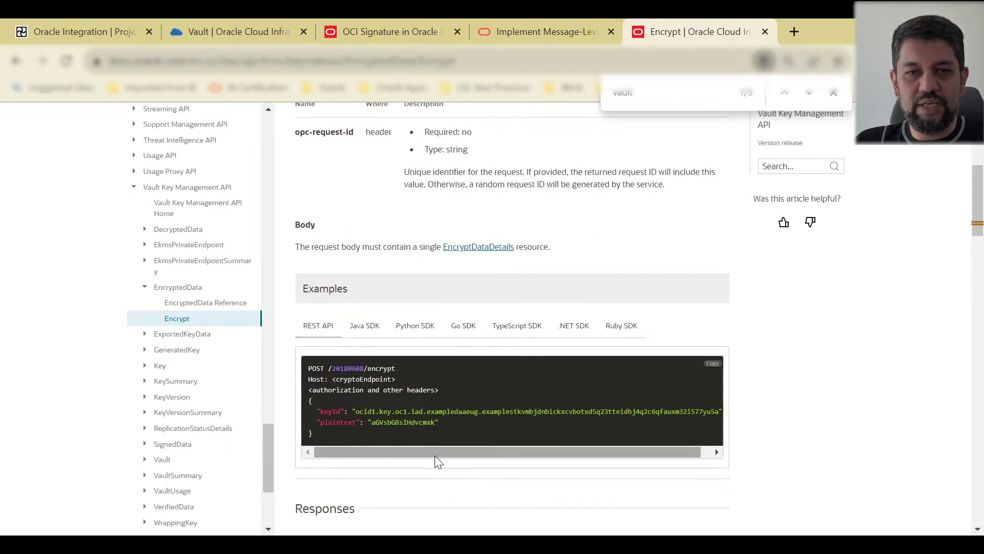
scroll(461, 352, "down", 5)
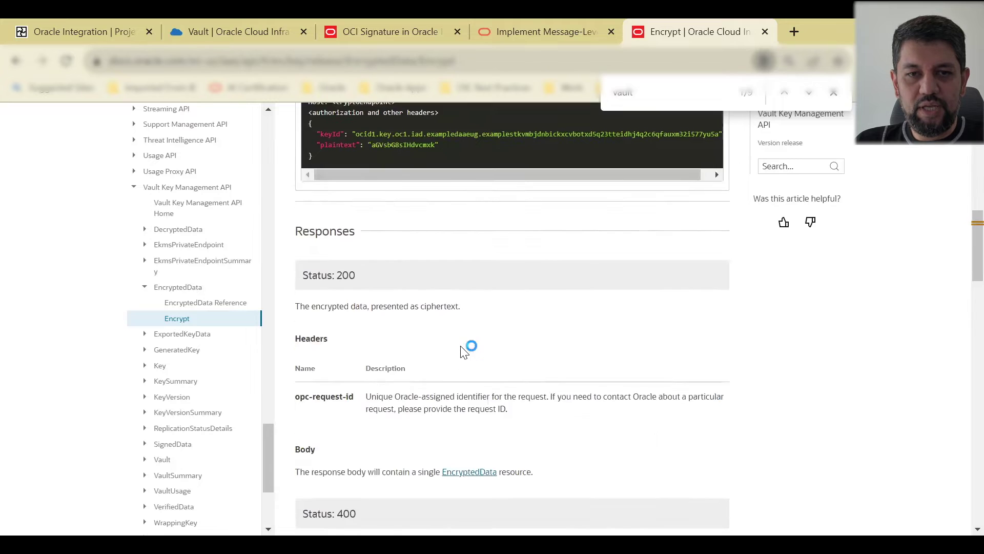
scroll(461, 347, "up", 5)
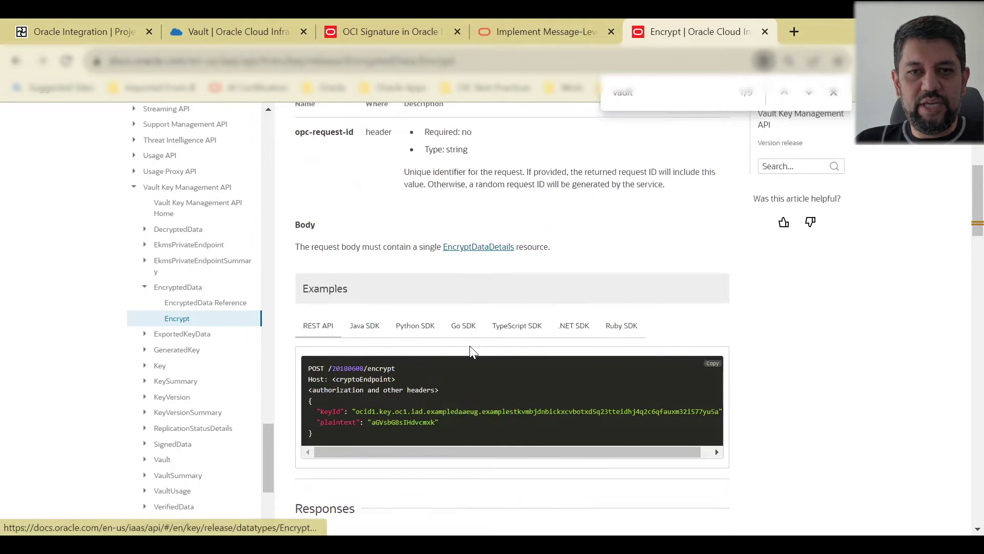
scroll(470, 345, "down", 5)
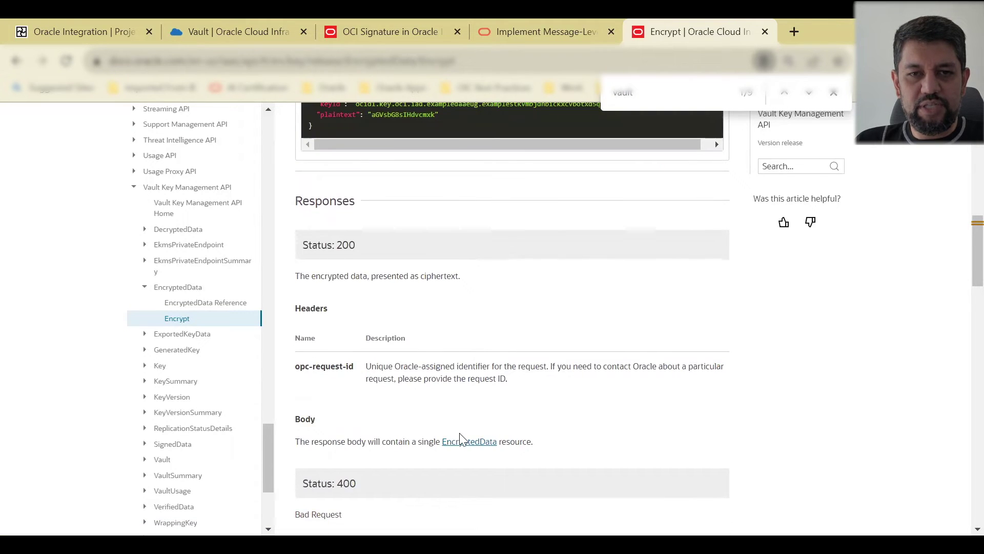
Step: Look over the EncryptedData reference attributes
left_click(467, 443)
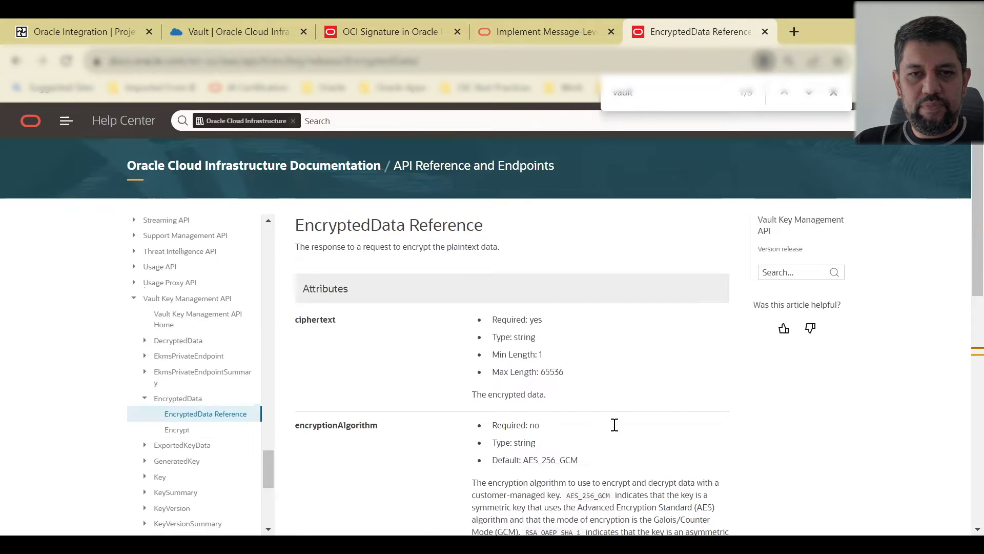
scroll(613, 423, "down", 10)
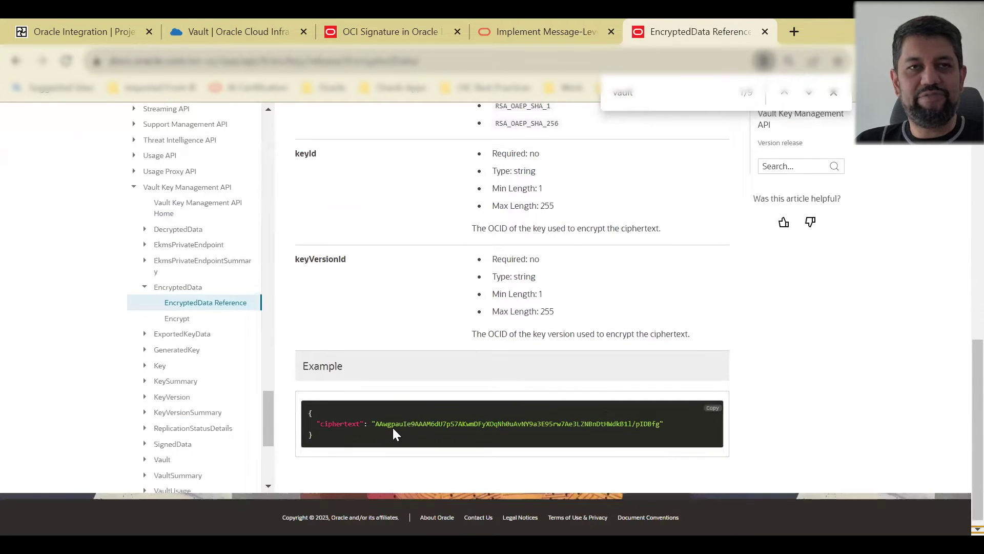
scroll(524, 438, "up", 3)
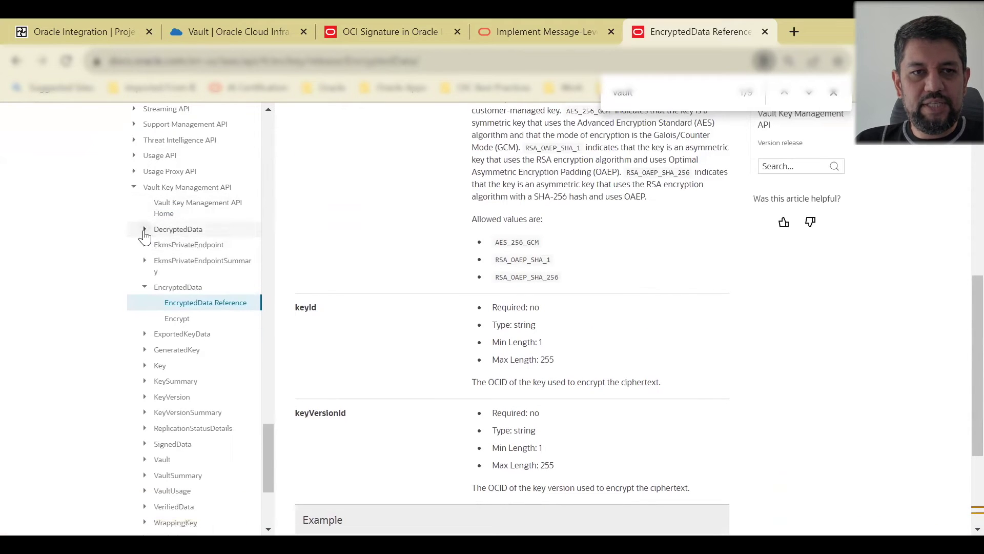
Step: Open the Decrypt operation page under DecryptedData and review the POST /20180608/decrypt example
left_click(144, 230)
left_click(183, 260)
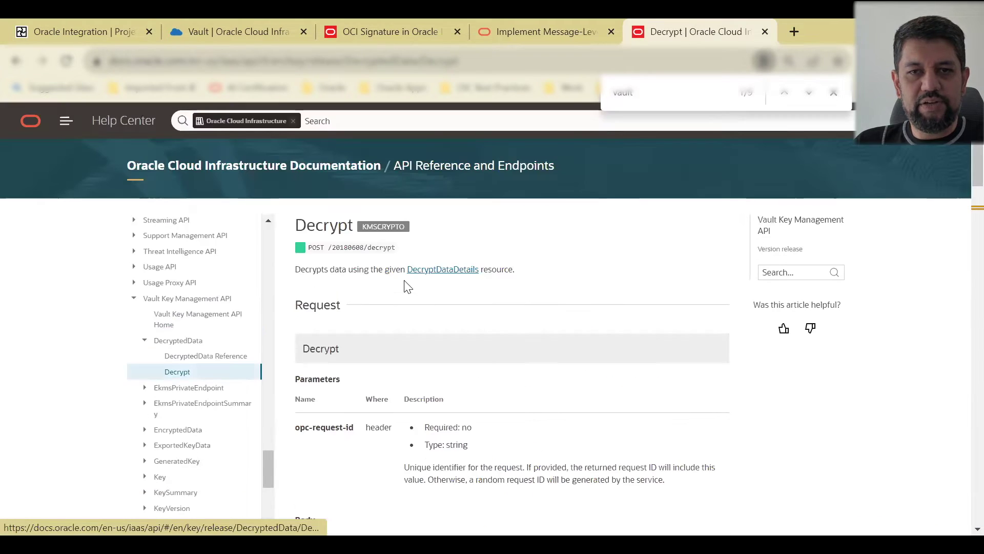
scroll(487, 339, "down", 3)
scroll(367, 305, "down", 2)
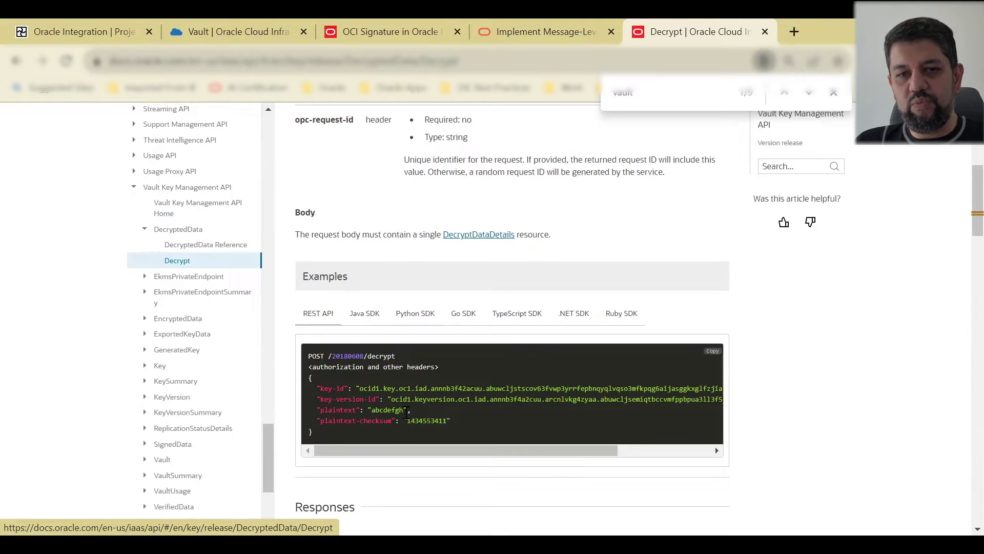
scroll(431, 412, "up", 5)
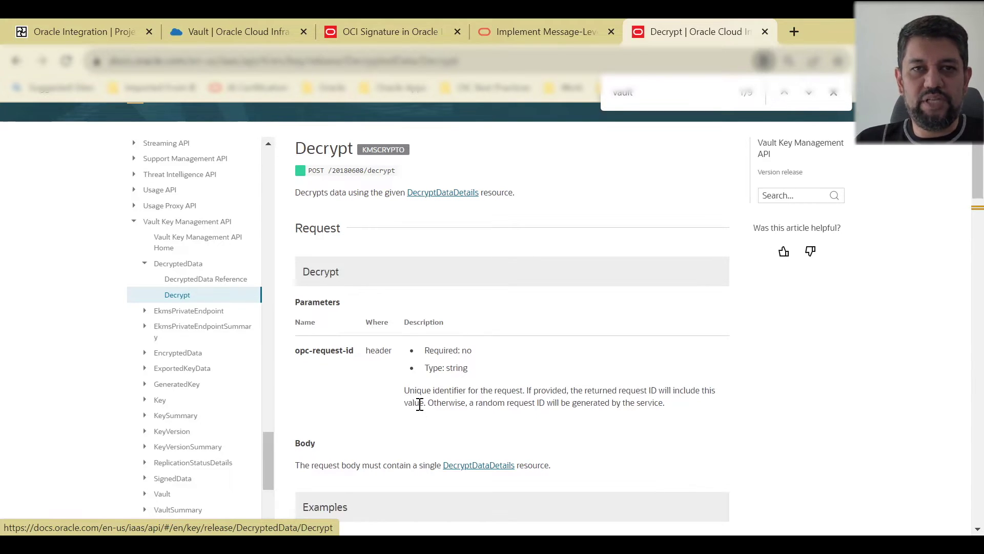
Step: Open demo-key's Key Details from the vault page and copy its OCID
left_click(220, 33)
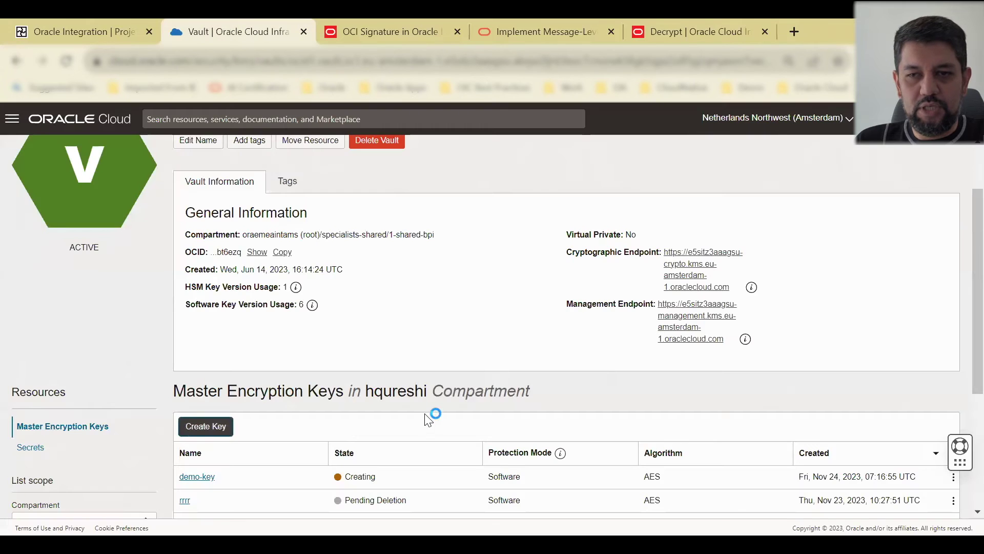
scroll(352, 263, "up", 2)
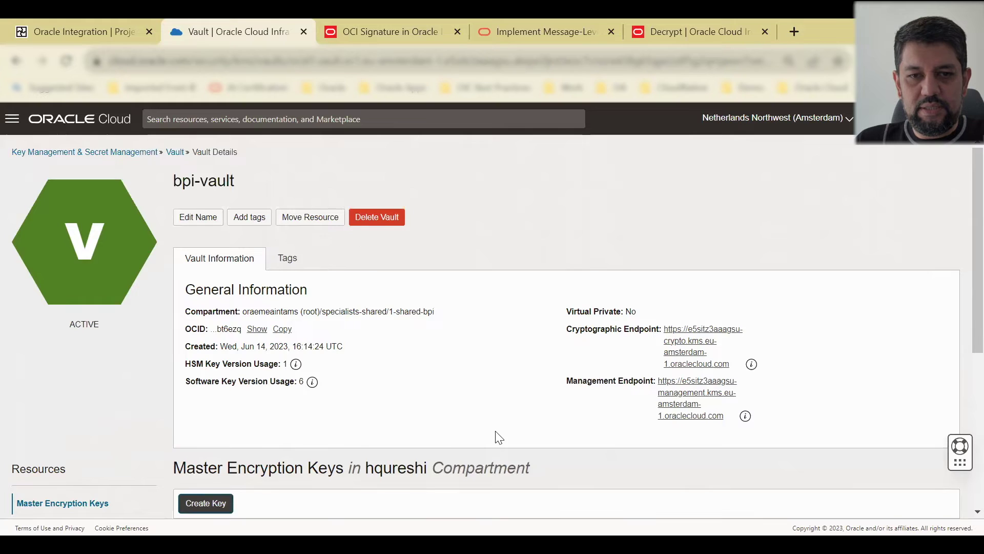
scroll(453, 406, "down", 5)
scroll(277, 365, "up", 1)
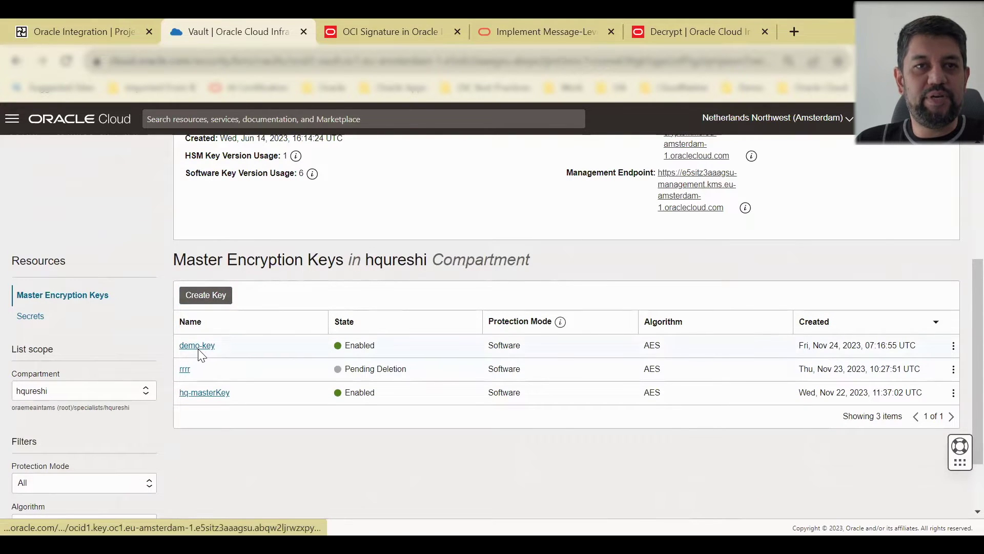
left_click(198, 347)
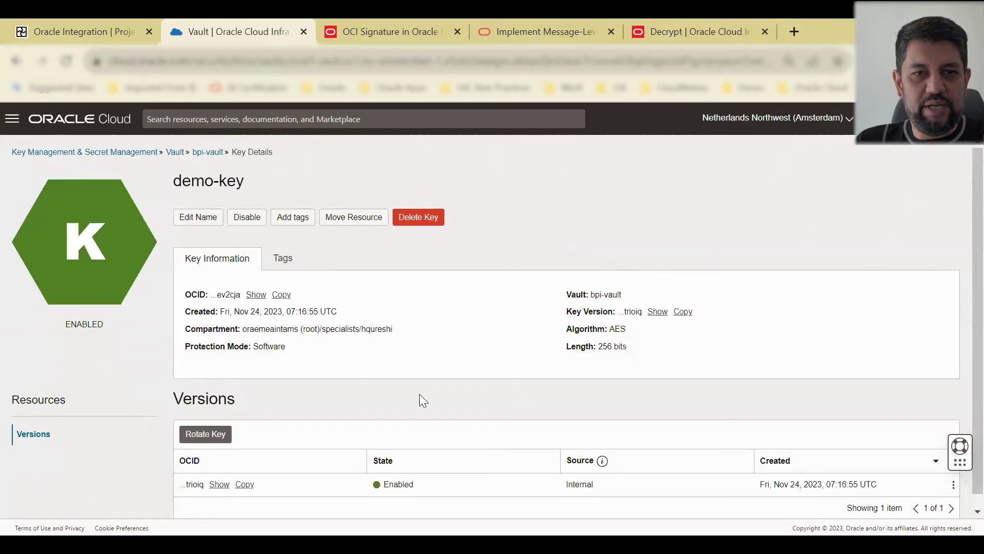
scroll(419, 394, "down", 1)
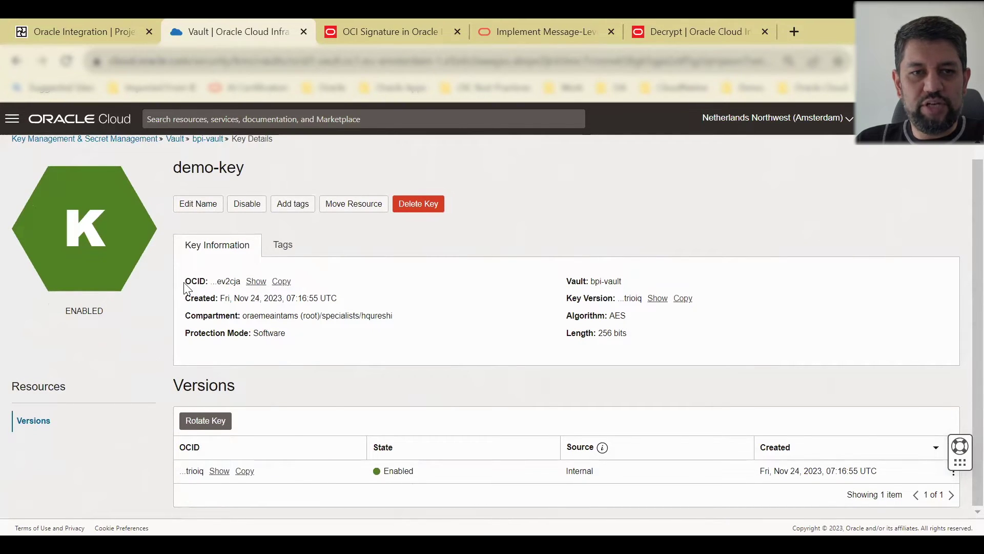
left_click_drag(184, 282, 213, 284)
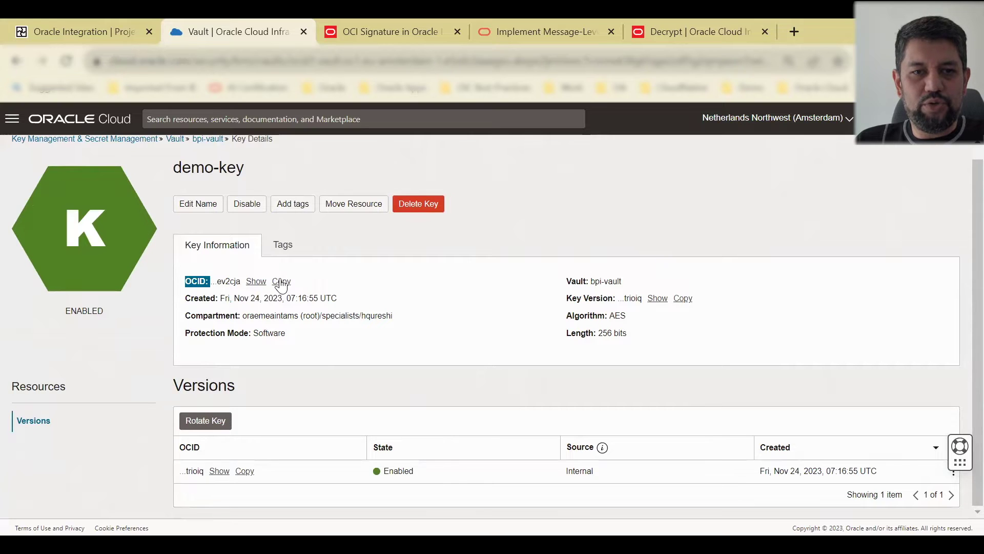
left_click(281, 283)
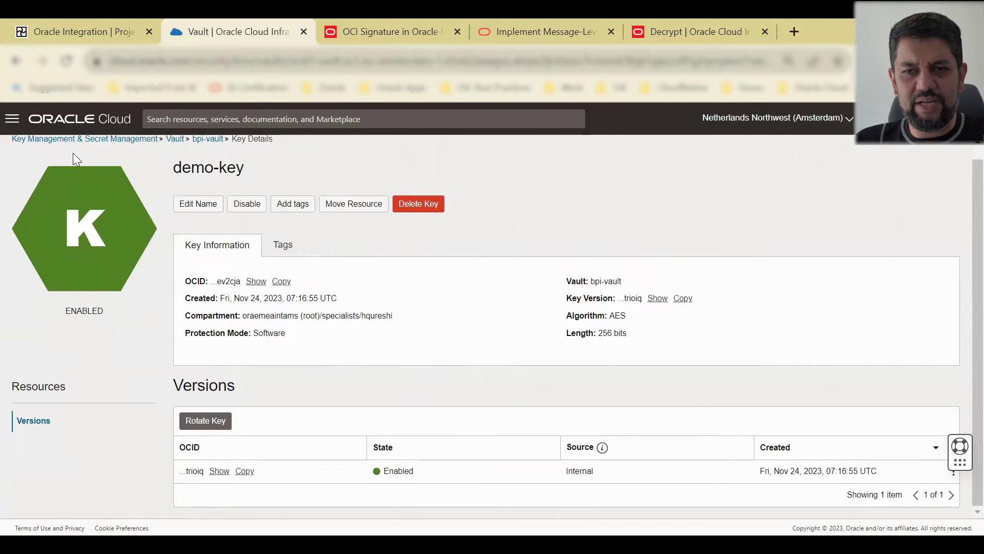
Step: Open the Rest-Trigger connection in the HQ Encryption project, review it, and go back
left_click(40, 19)
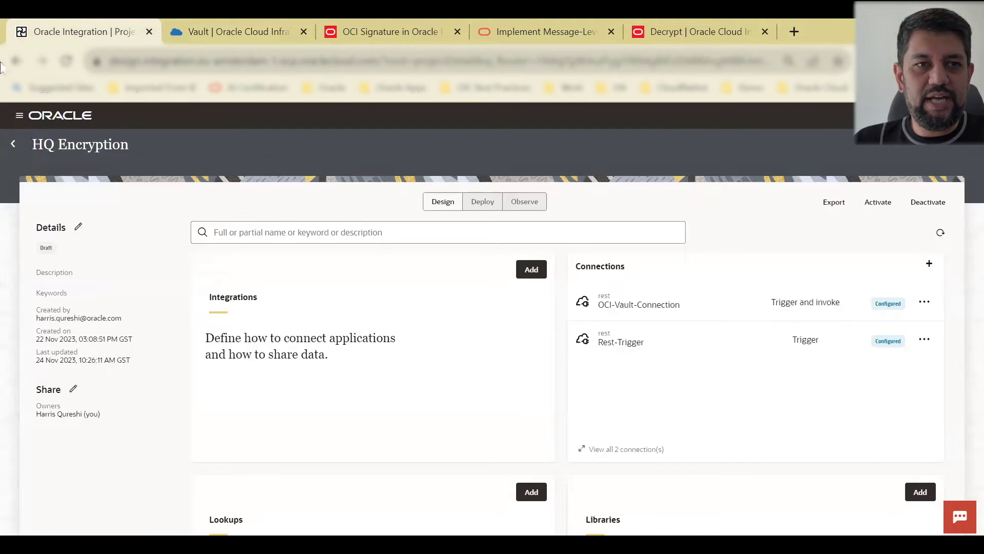
left_click(18, 115)
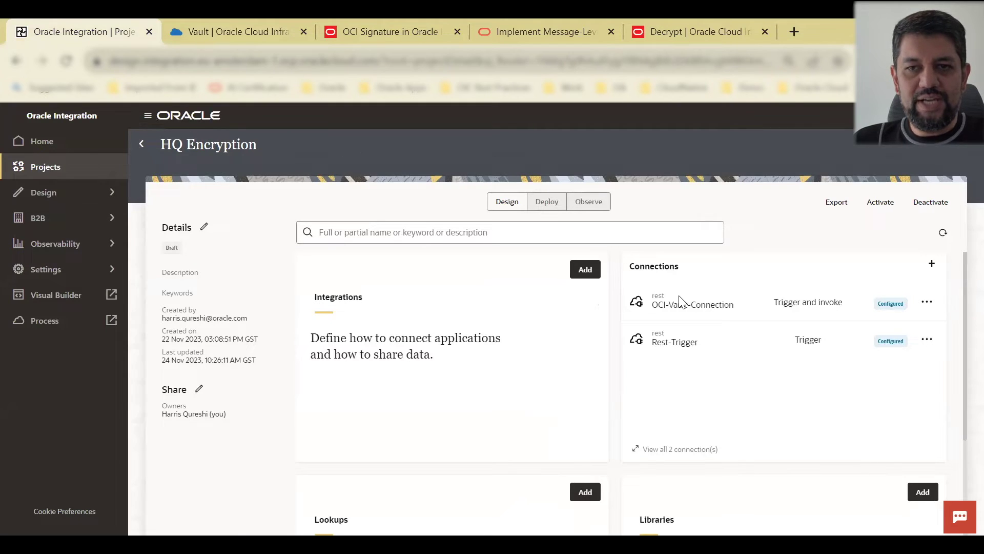
left_click(680, 343)
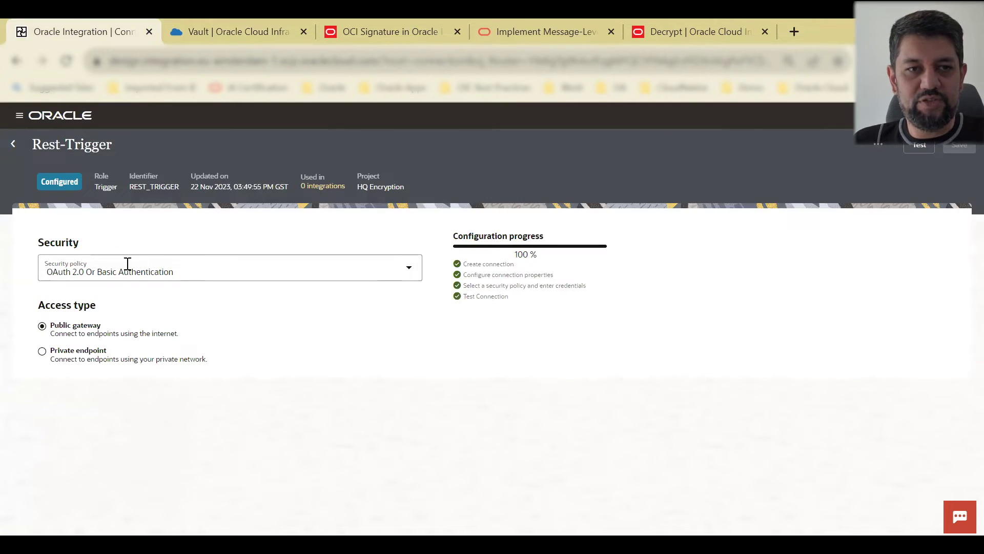
left_click(13, 146)
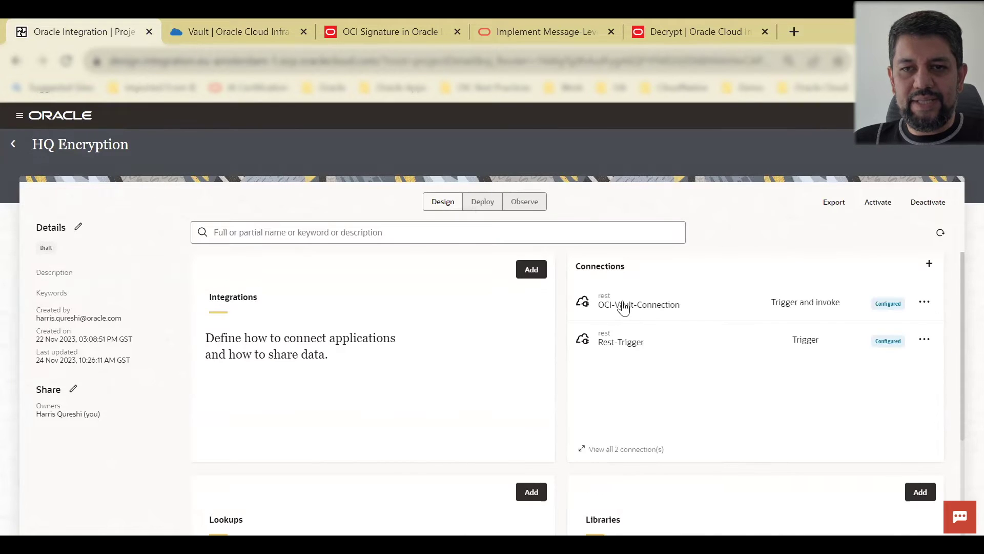
Step: Inspect OCI-Vault-Connection's REST API Base URL and OCI Signature Version 1 policy options, leaving them unchanged
left_click(623, 307)
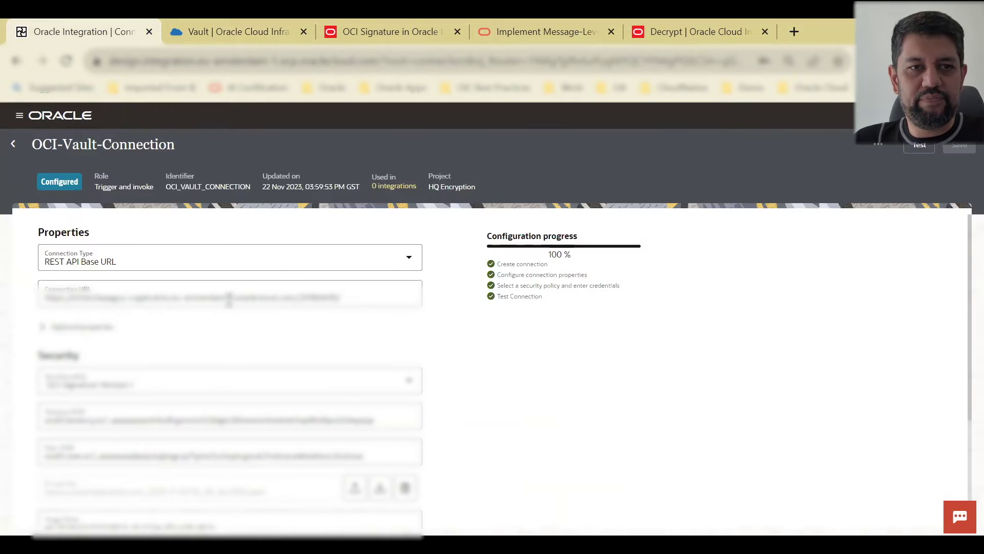
scroll(211, 245, "down", 2)
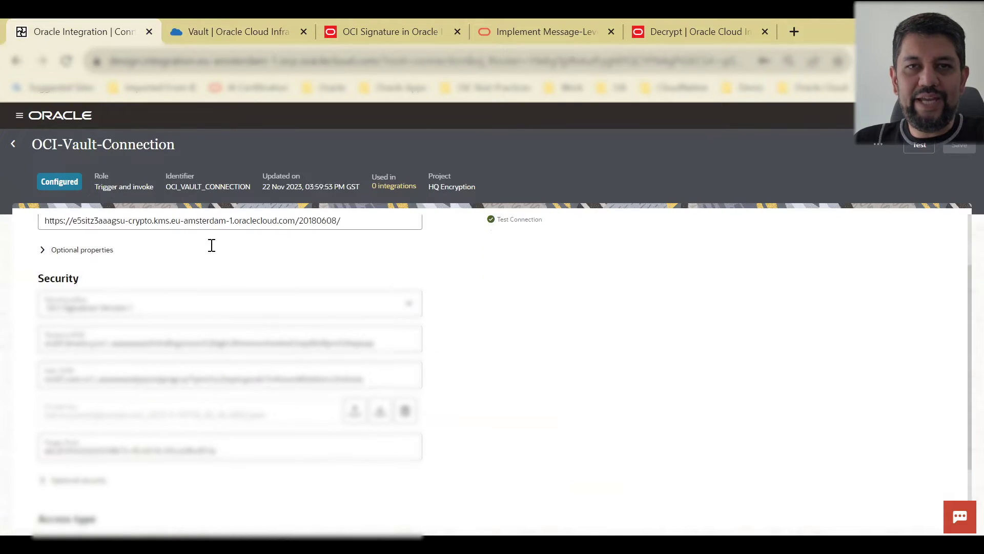
scroll(214, 252, "up", 2)
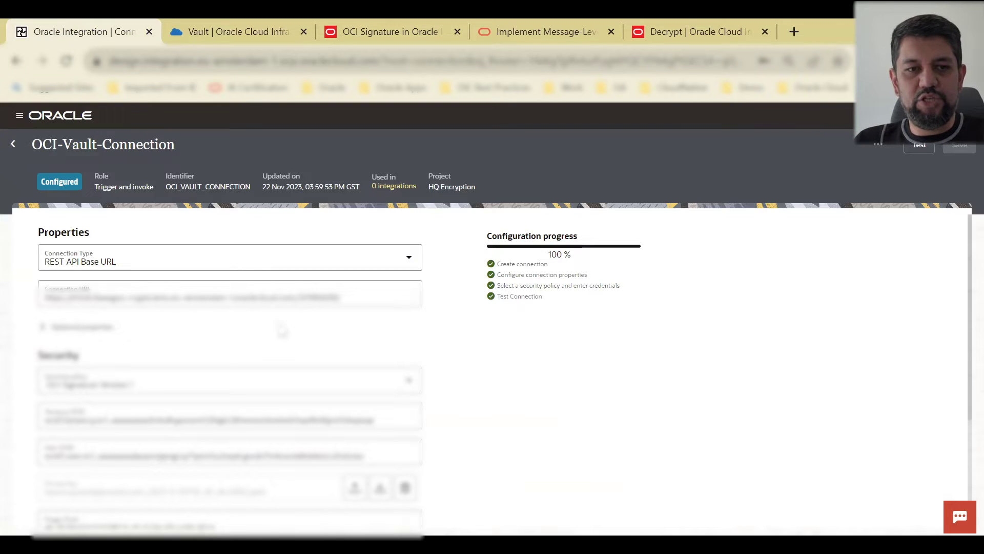
left_click(187, 378)
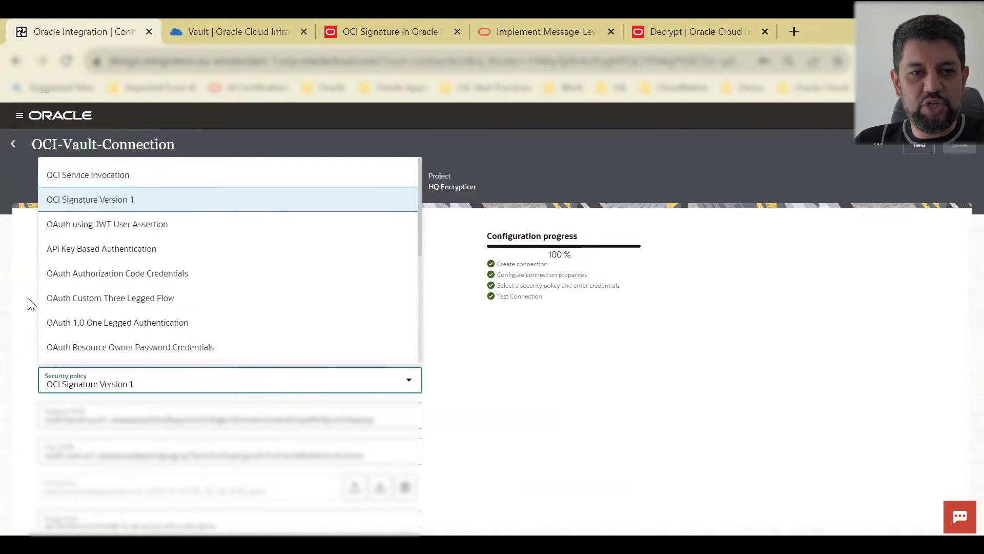
scroll(136, 289, "down", 3)
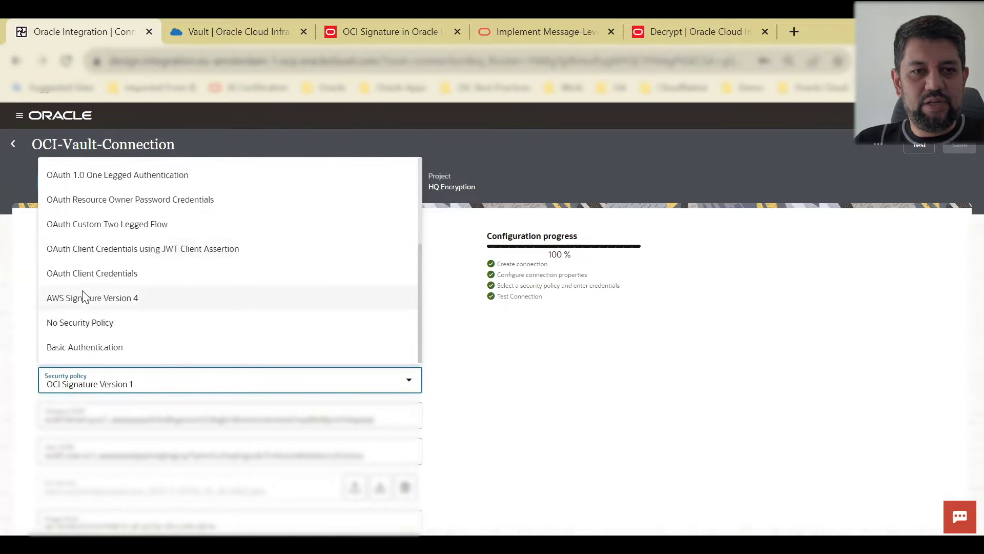
scroll(170, 331, "up", 2)
scroll(169, 330, "up", 2)
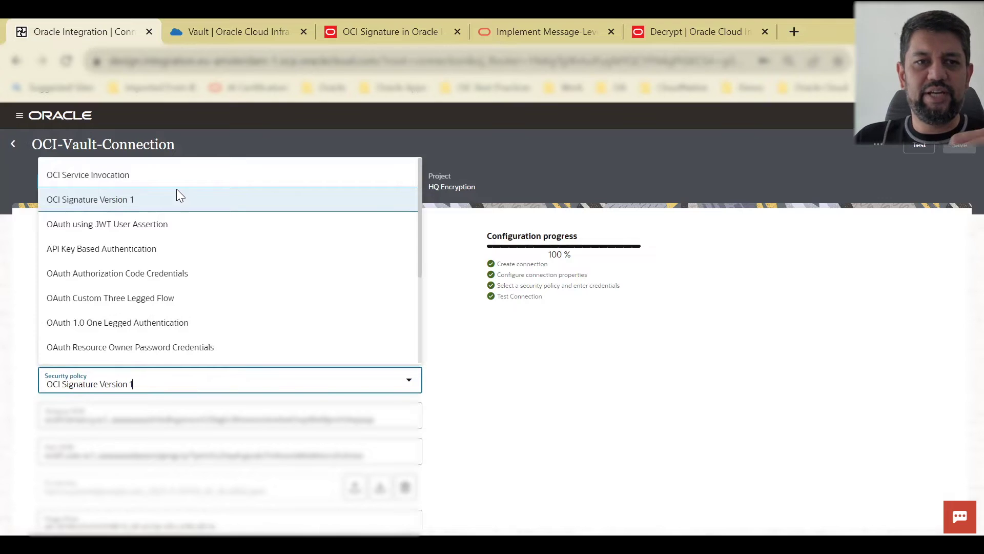
left_click(674, 369)
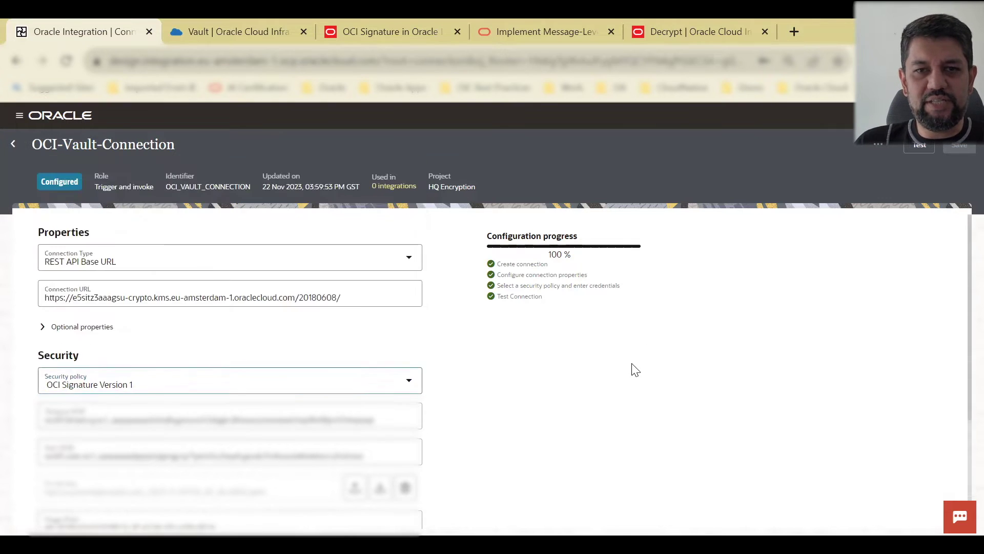
scroll(617, 367, "down", 3)
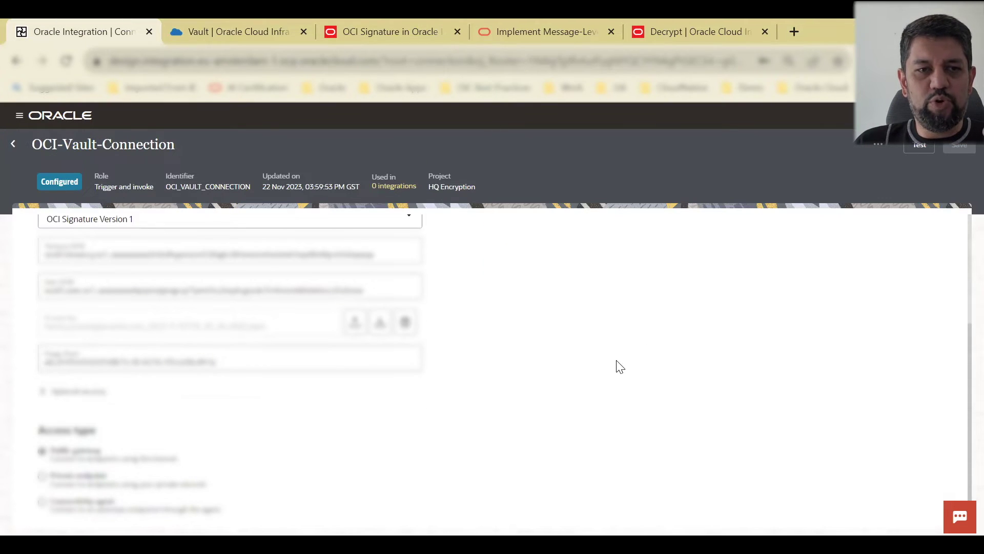
scroll(618, 366, "up", 3)
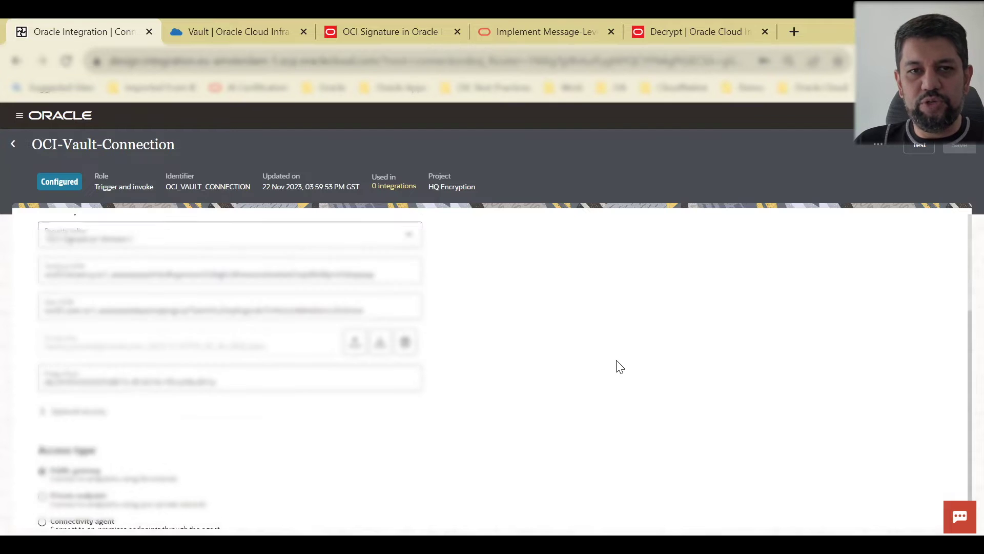
Step: Skim the OCI Signature in Oracle blog article, then return to the HQ Encryption project
left_click(390, 20)
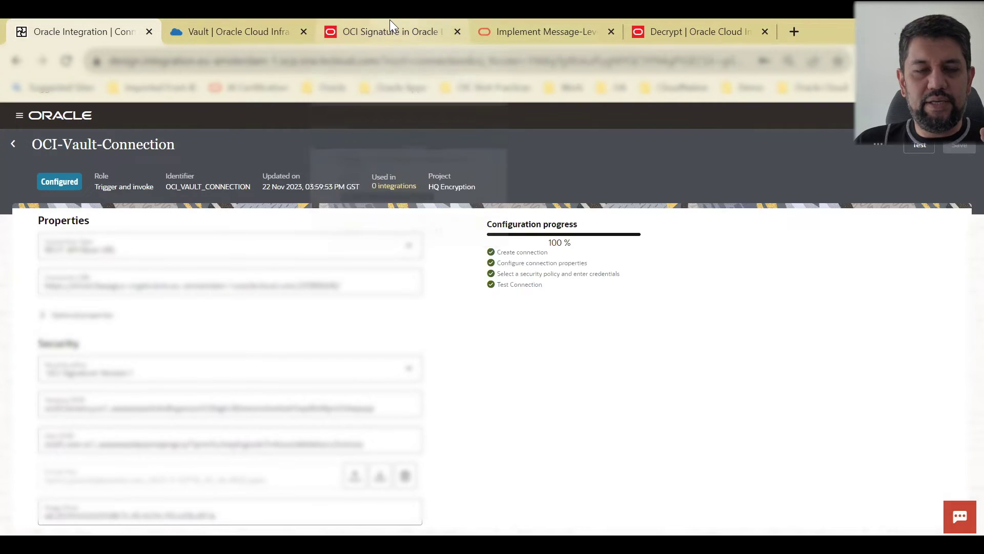
scroll(443, 327, "down", 4)
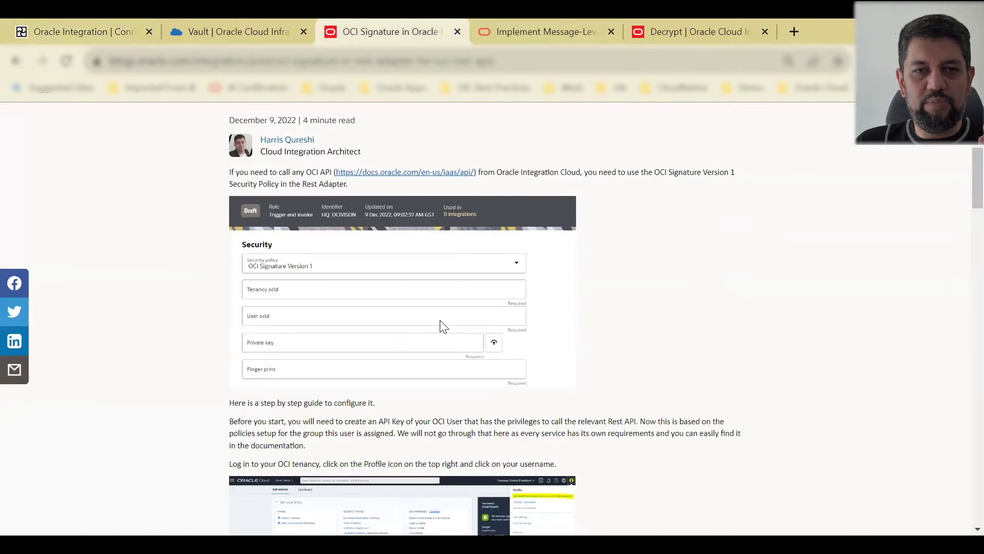
scroll(444, 326, "up", 3)
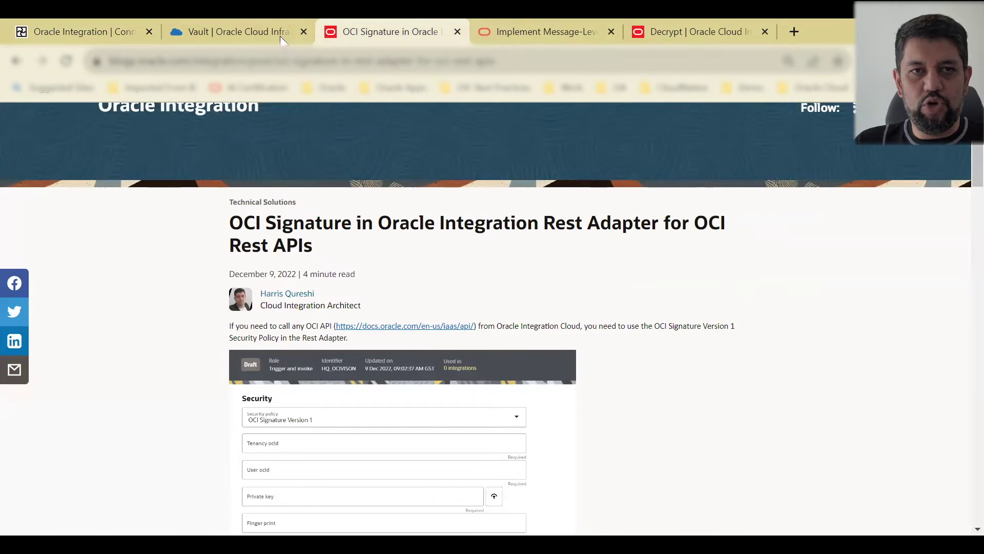
key("ctrl+shift+Tab")
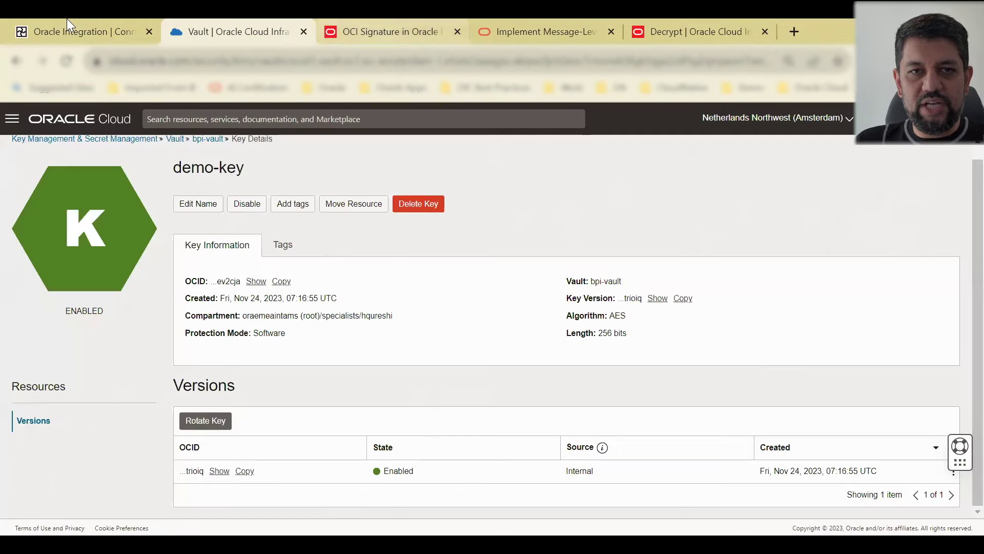
left_click(105, 30)
left_click(13, 145)
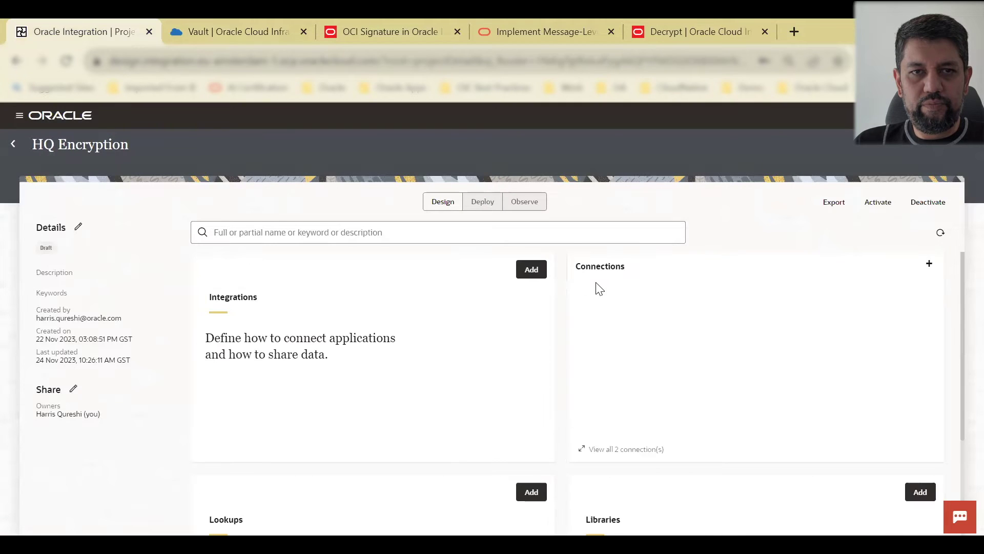
Step: Create a new application-event integration named Encrypt-Data, retrying after dismissing an error
left_click(530, 273)
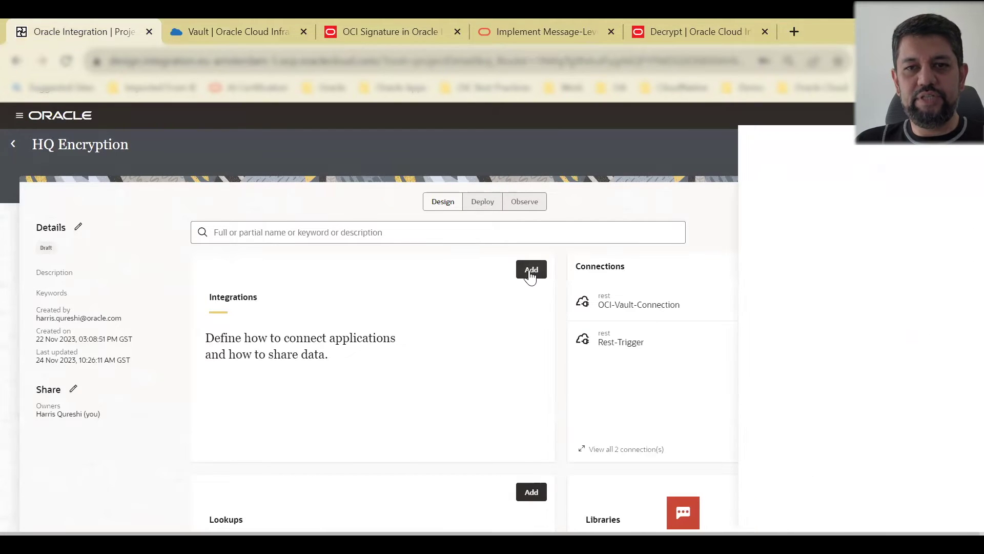
left_click(827, 204)
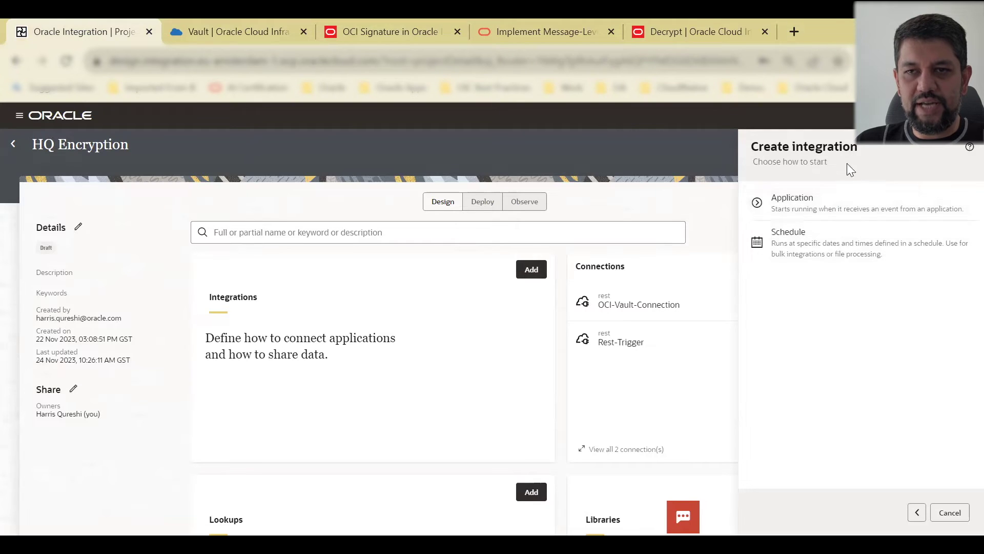
left_click(822, 215)
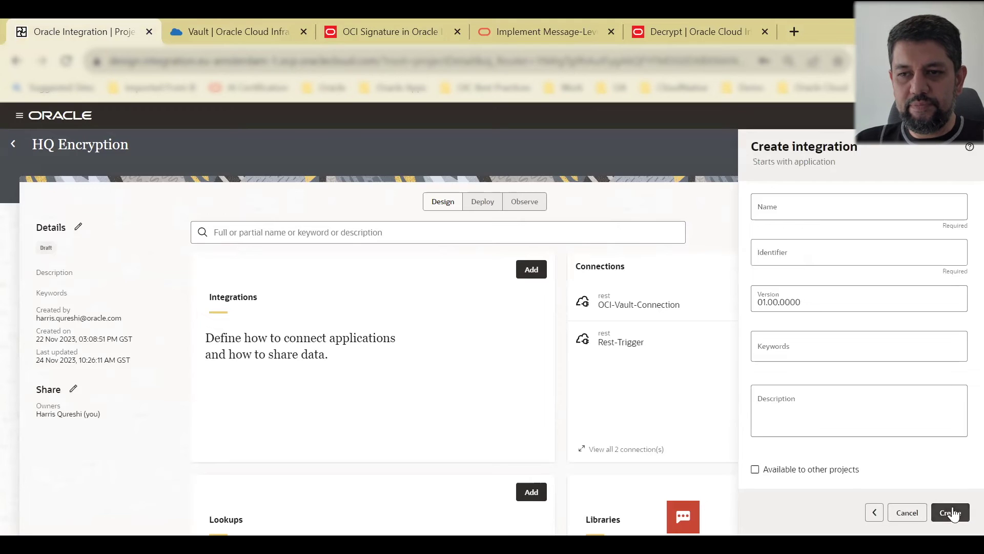
left_click(950, 513)
left_click(797, 211)
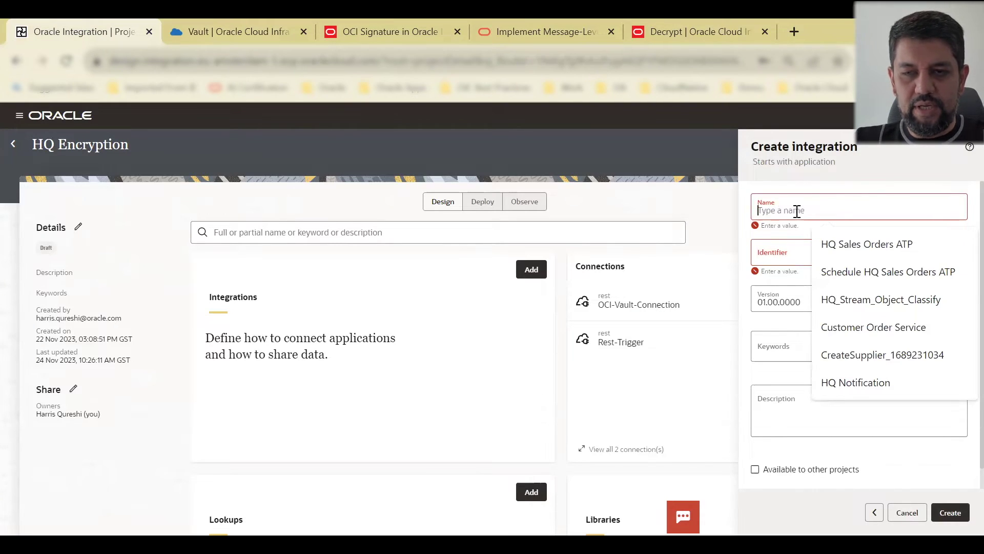
type("Encryp")
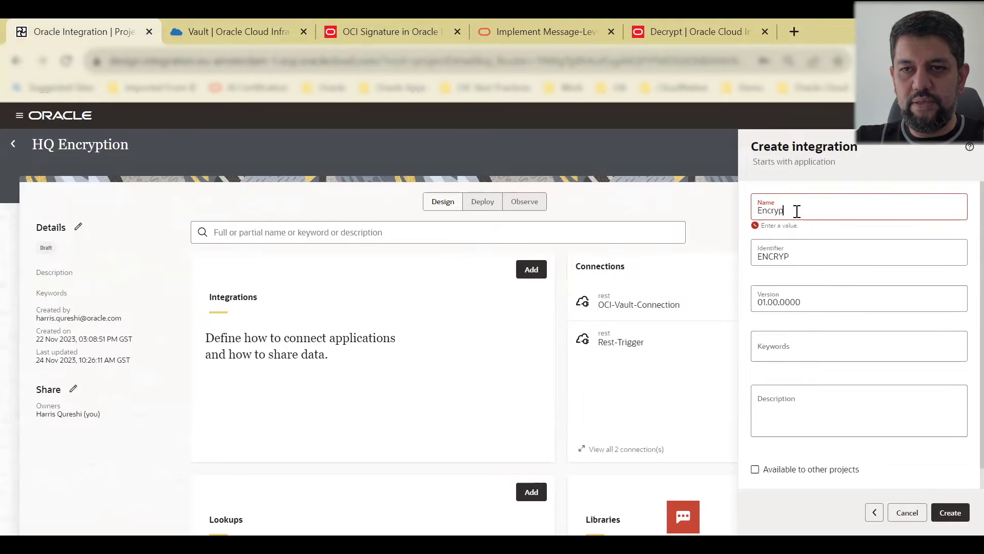
type("t-Data")
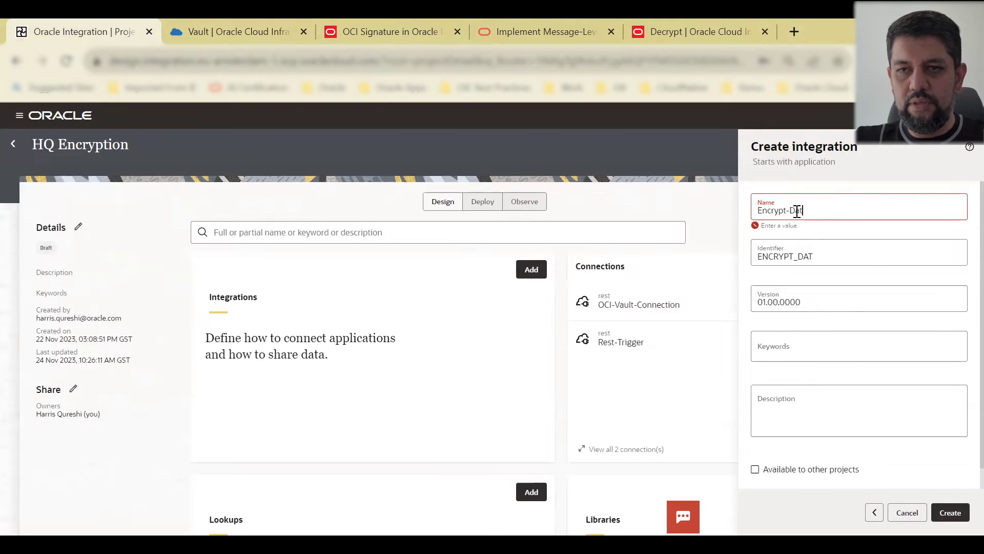
left_click(944, 518)
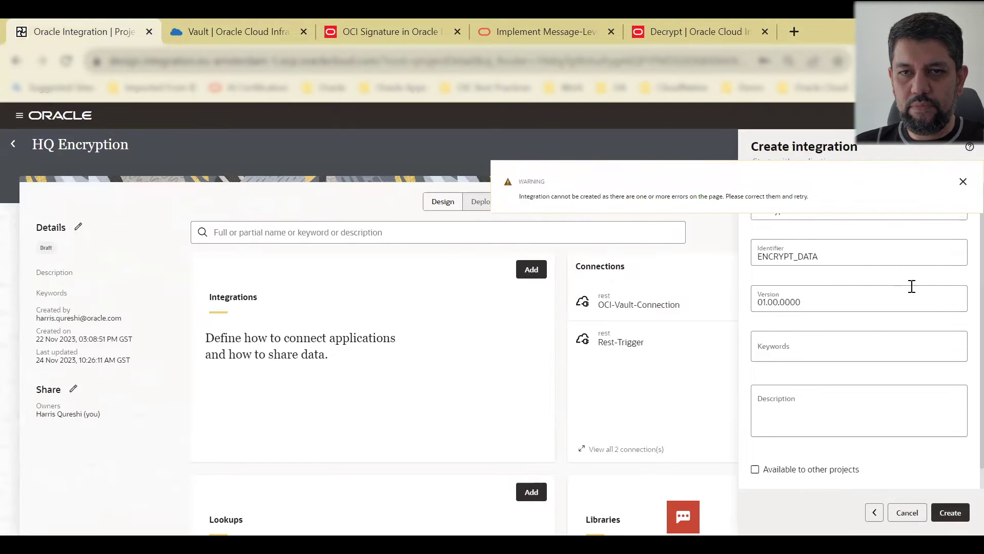
left_click(964, 183)
left_click(835, 209)
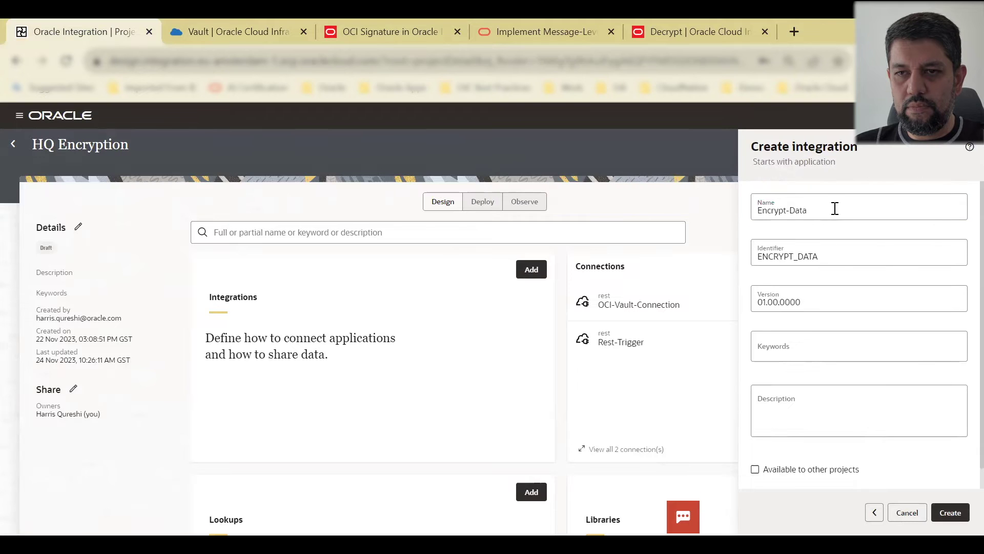
left_click(965, 518)
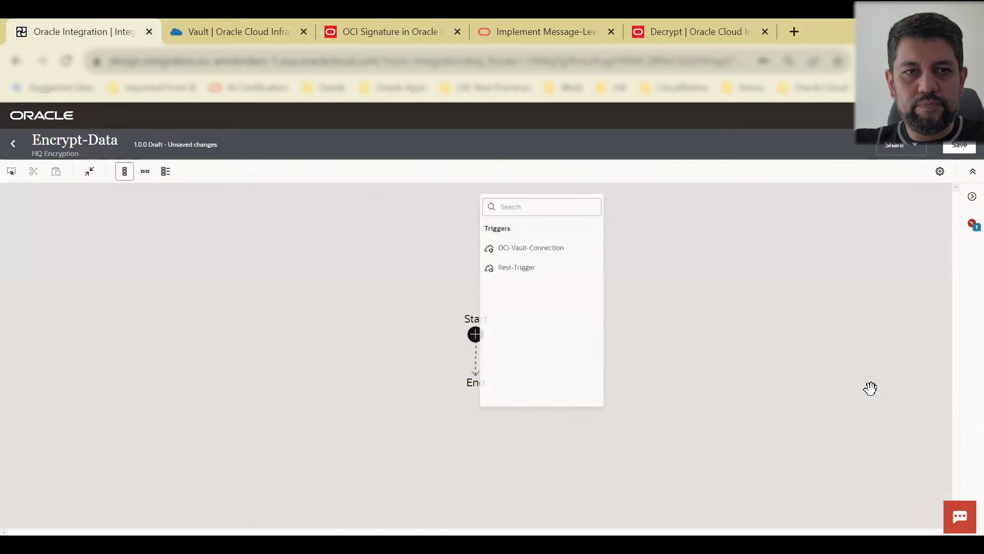
Step: Start a Rest-Trigger and name the endpoint 'data'
left_click(545, 293)
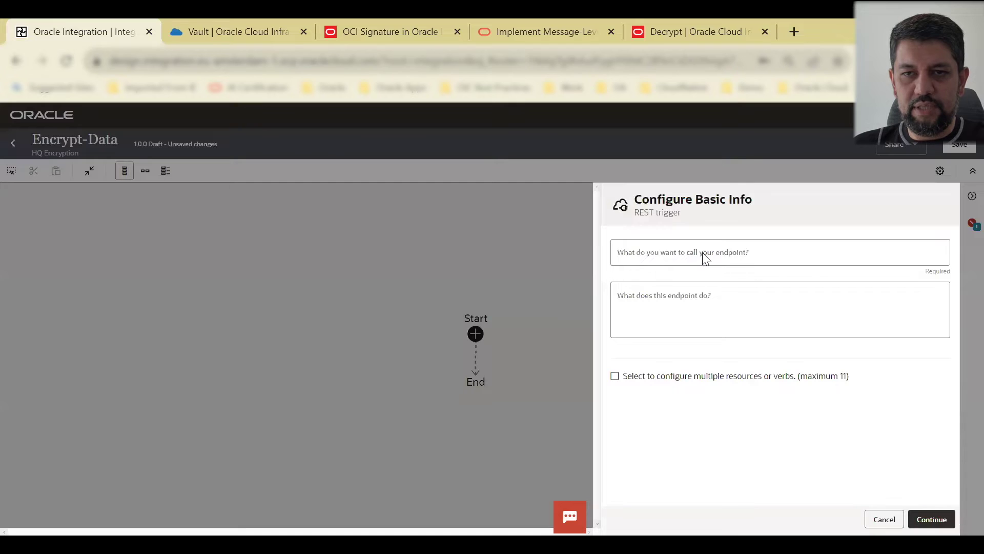
left_click(668, 256)
type("data")
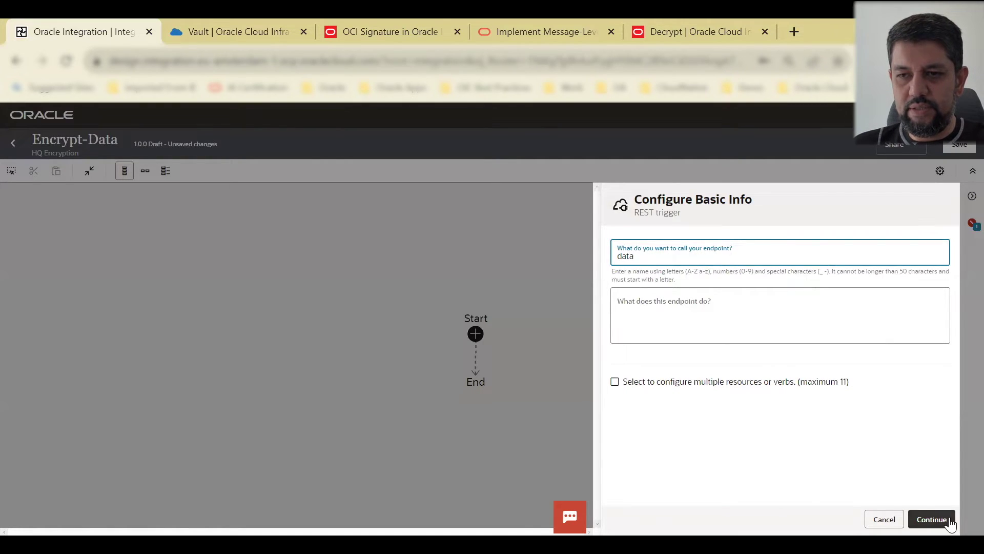
left_click(932, 519)
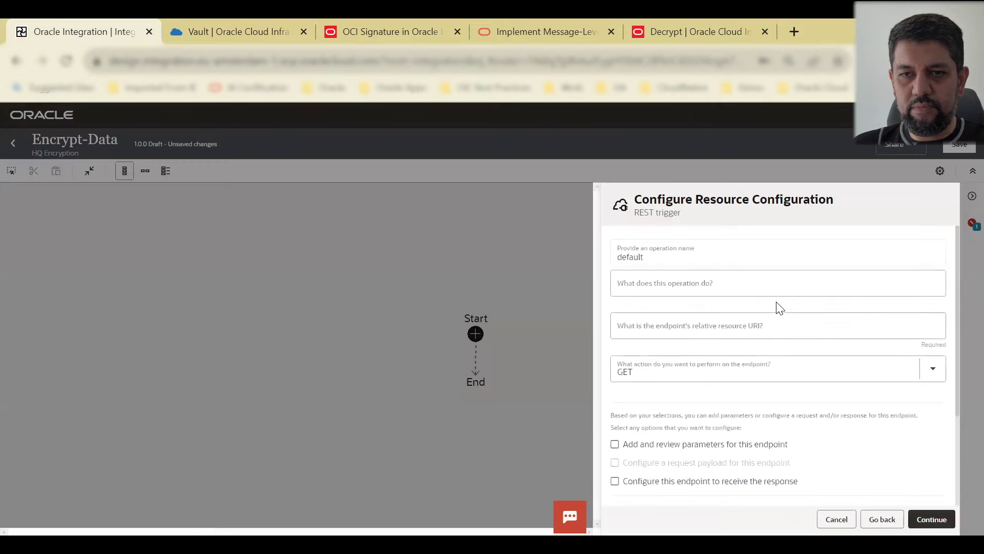
Step: Keep GET, enable parameters and a response, and set the resource URI to /encrypt/{message}
left_click(825, 372)
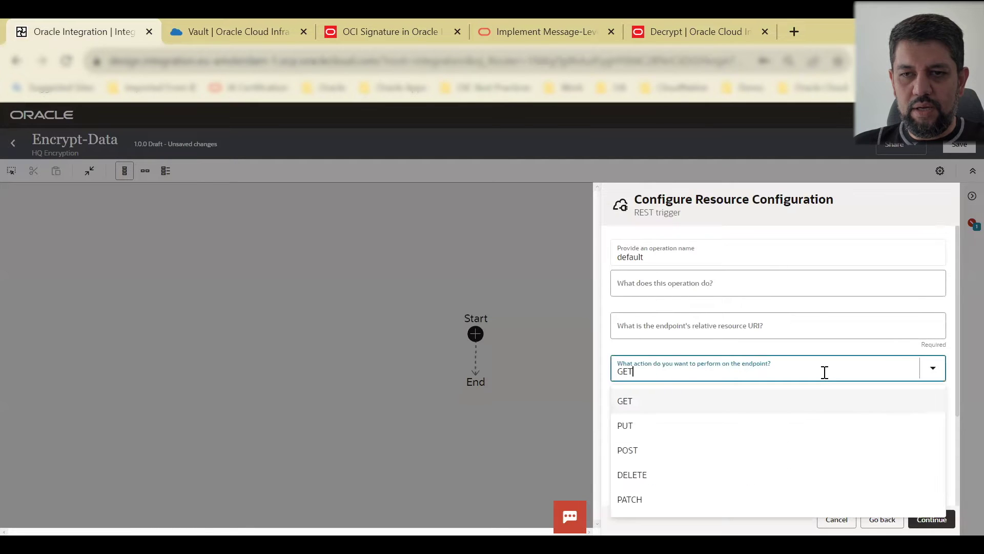
left_click(683, 395)
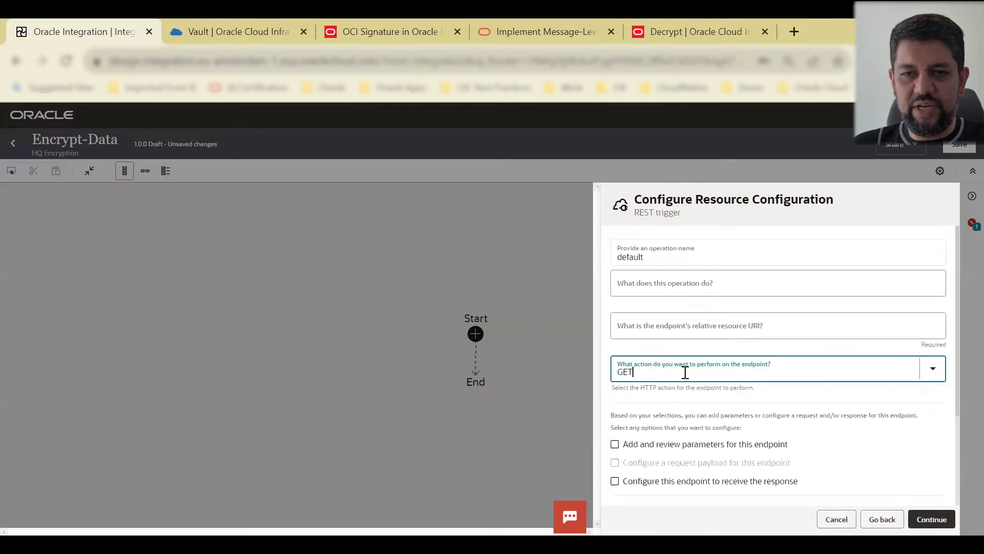
left_click(615, 445)
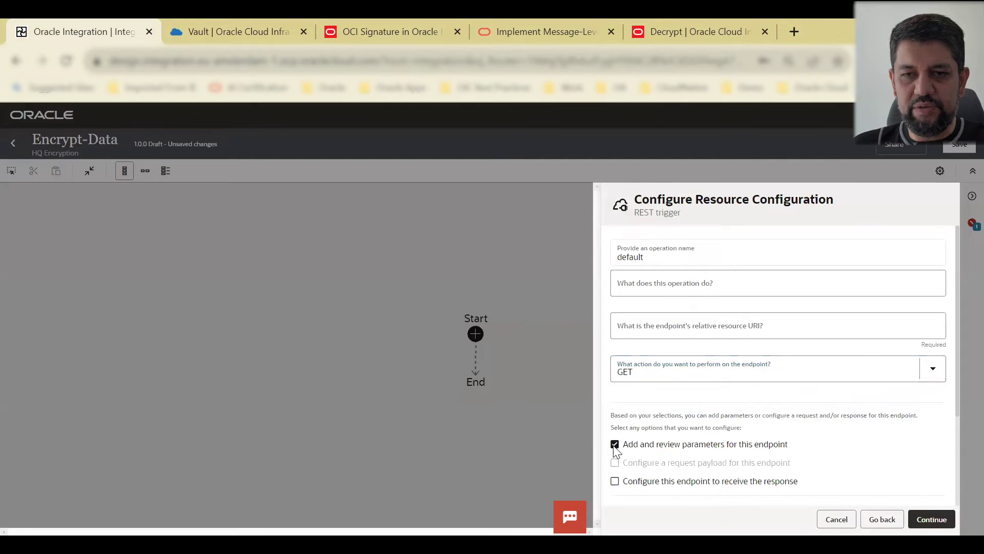
left_click(615, 482)
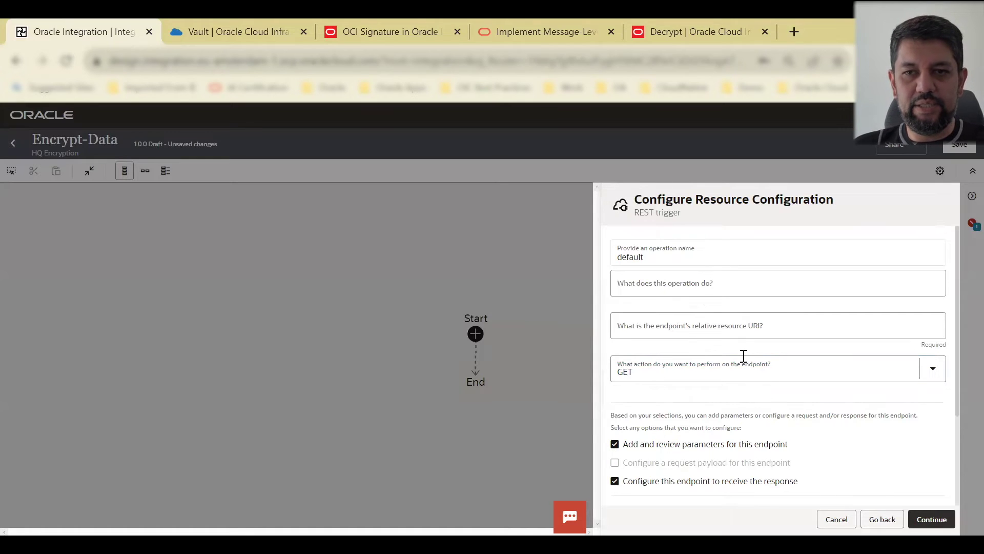
left_click(615, 444)
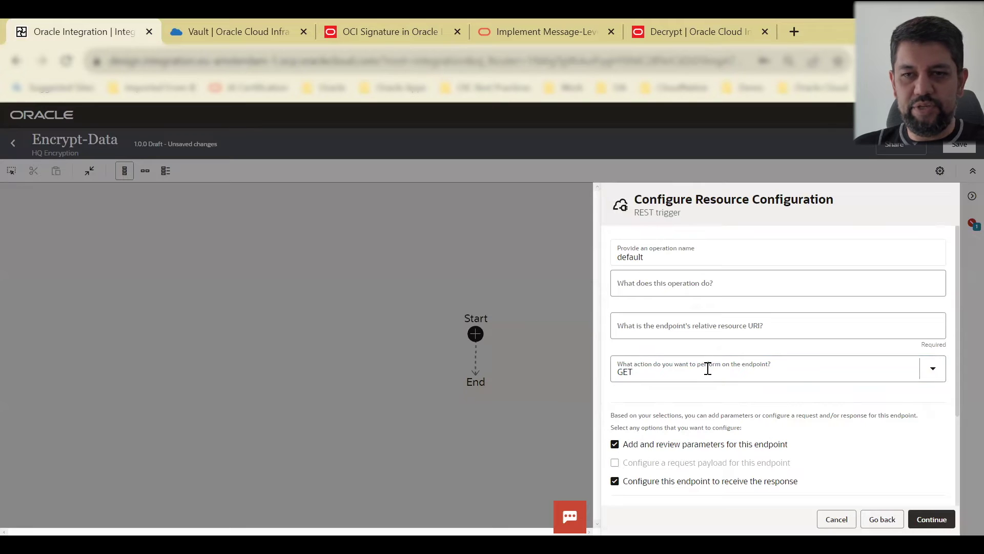
left_click(729, 337)
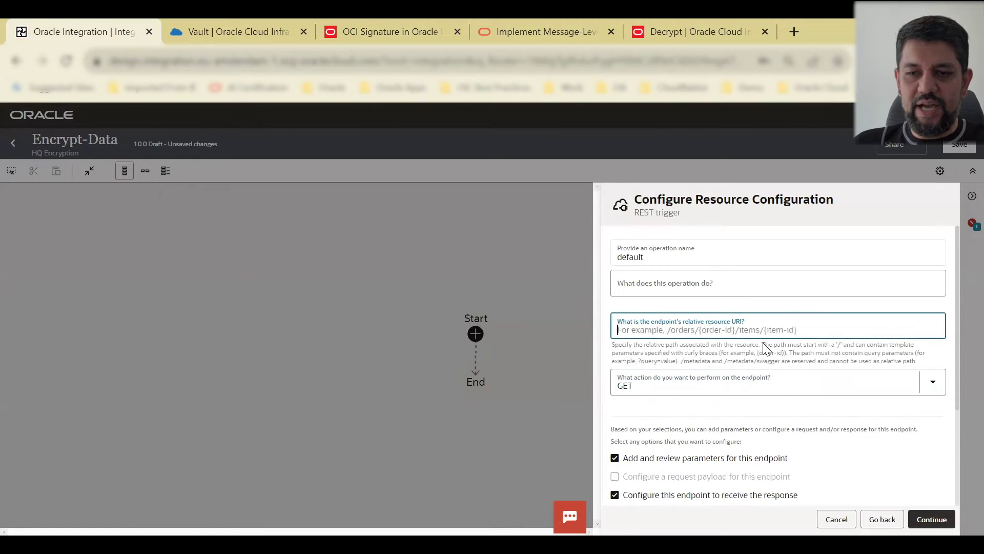
type("/encrypt/{message")
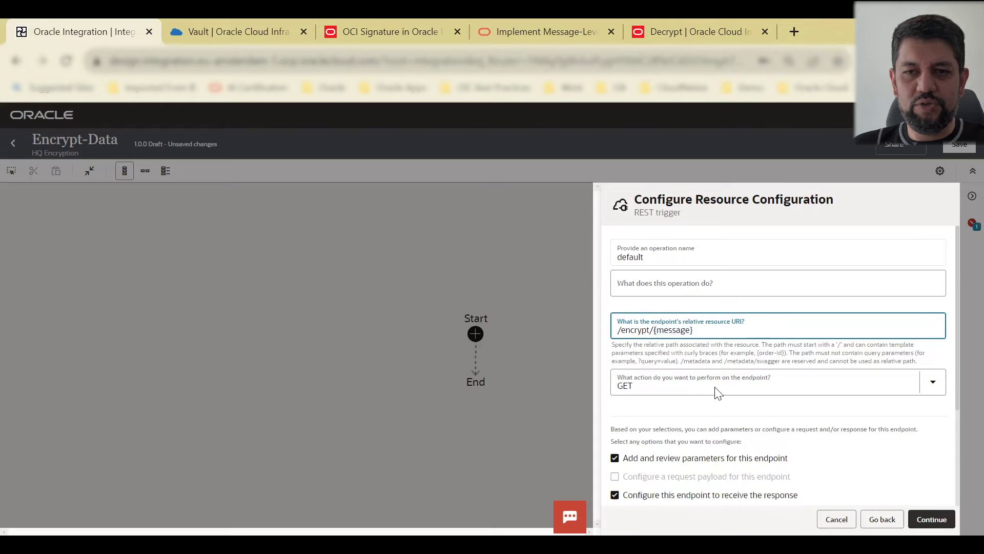
scroll(769, 400, "down", 3)
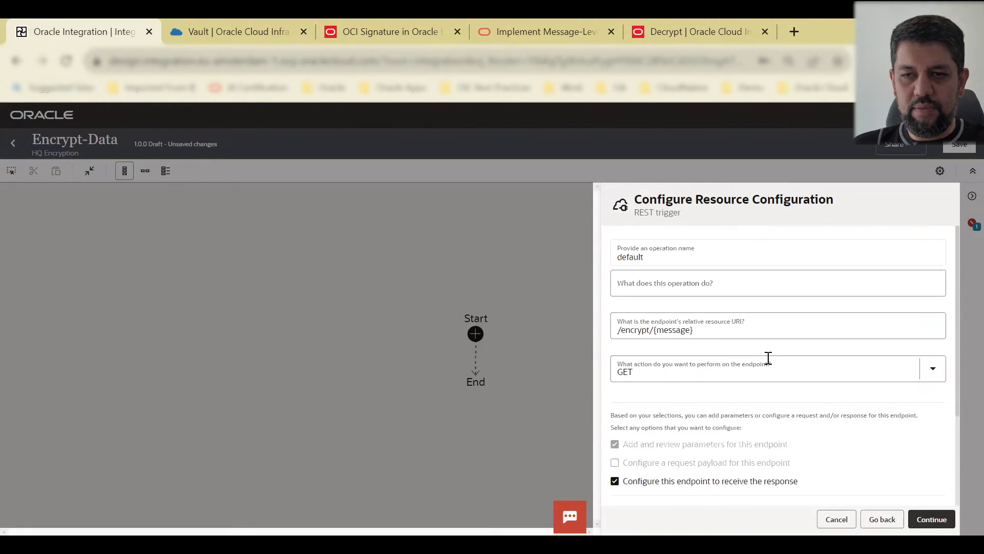
Step: Accept the /encrypt/{message} resource and the request parameter settings
left_click(932, 520)
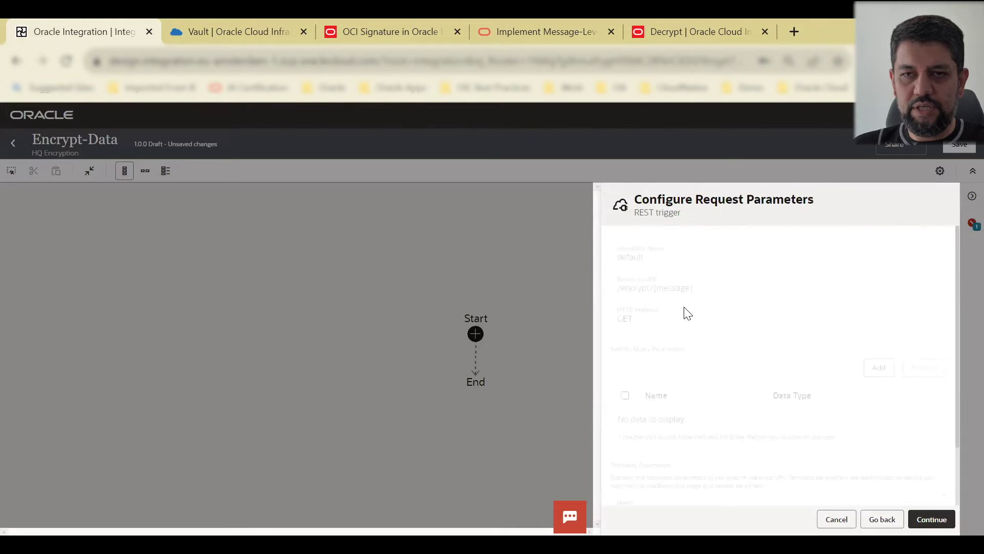
scroll(681, 379, "down", 3)
scroll(677, 389, "up", 3)
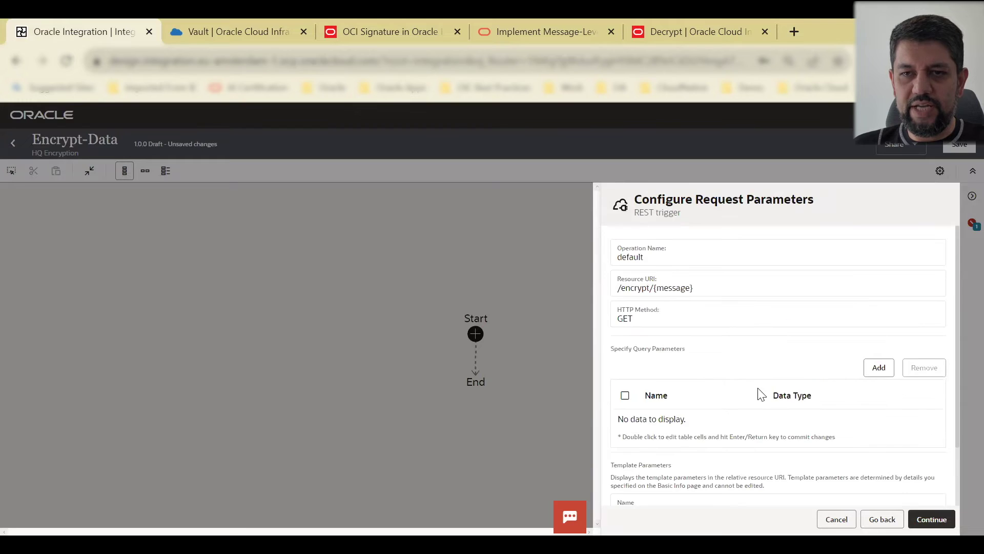
scroll(693, 390, "down", 2)
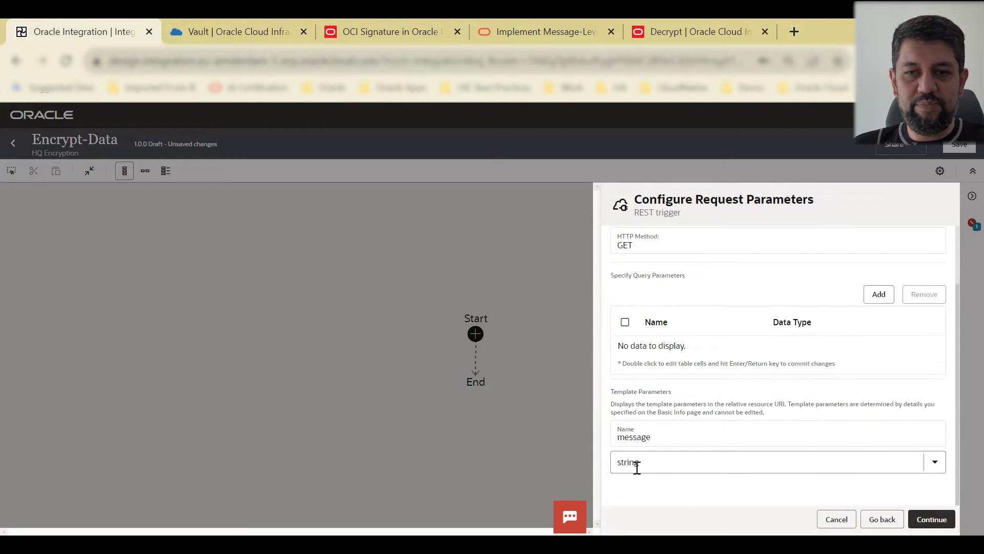
left_click(934, 519)
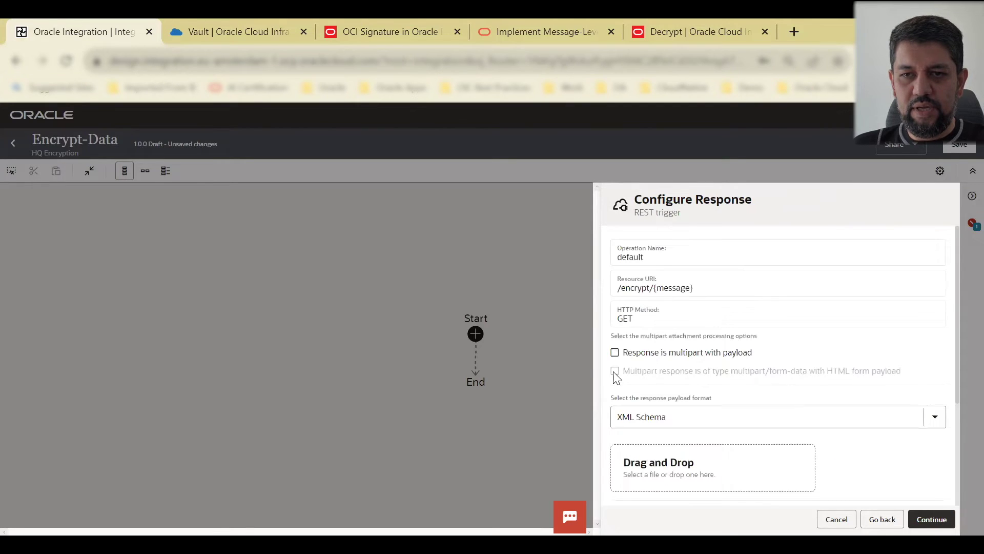
Step: Choose JSON Sample as the response payload format and open the inline sample editor
left_click(710, 319)
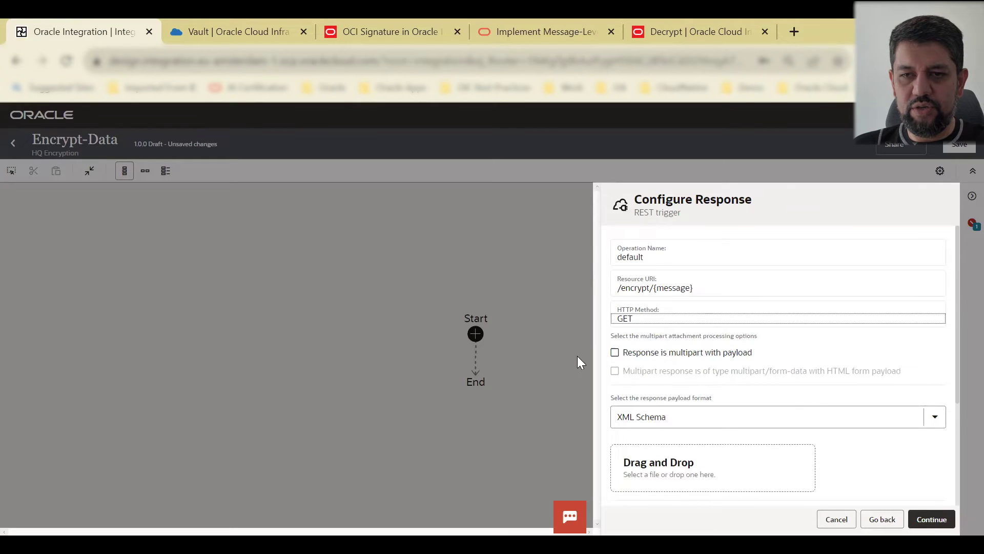
left_click(614, 411)
left_click(666, 334)
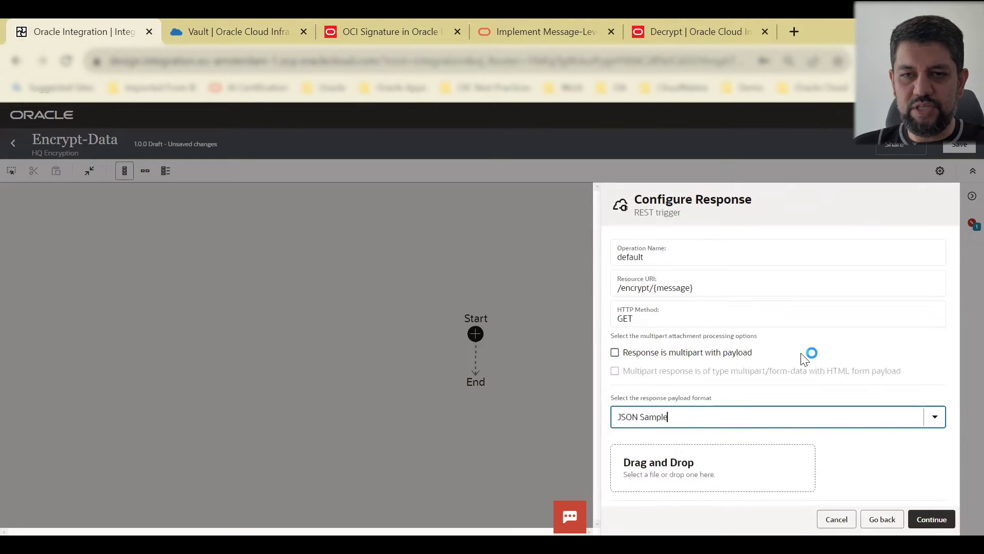
scroll(761, 374, "down", 4)
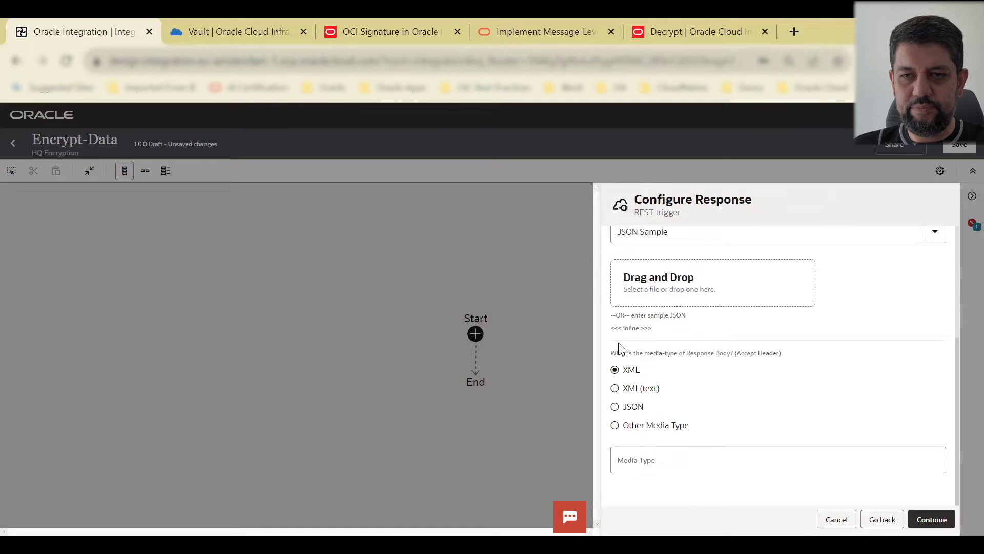
left_click(637, 329)
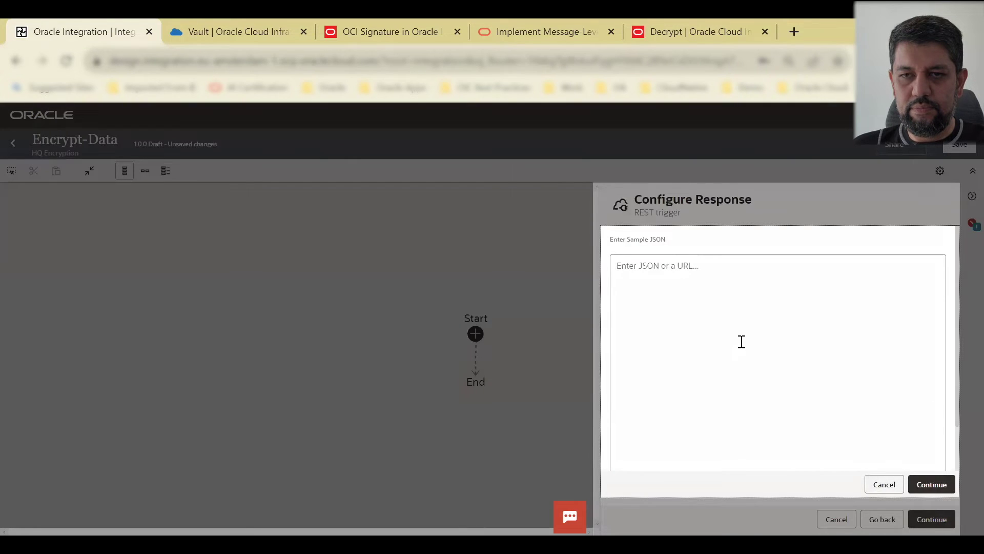
left_click(717, 423)
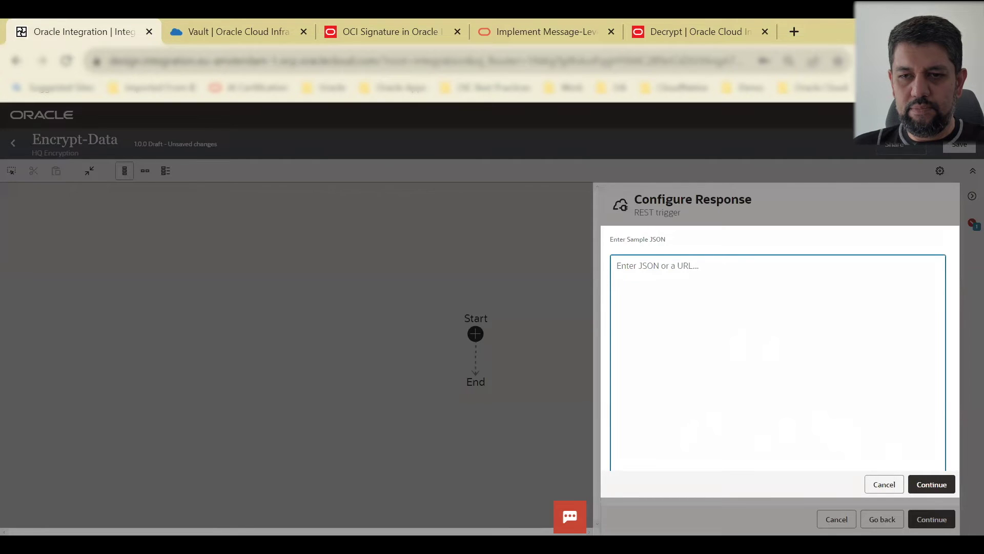
Step: Paste the original_message/encrypted_message JSON sample from Notepad and accept it with JSON media type
key("alt+Tab")
left_click_drag(162, 292, 837, 292)
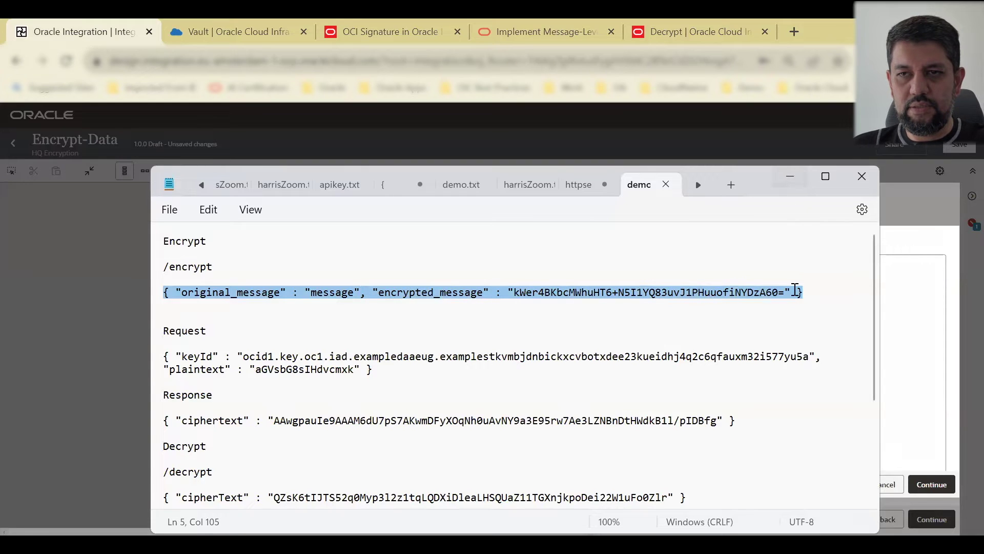
key("ctrl+c")
key("alt+Tab")
key("ctrl+v")
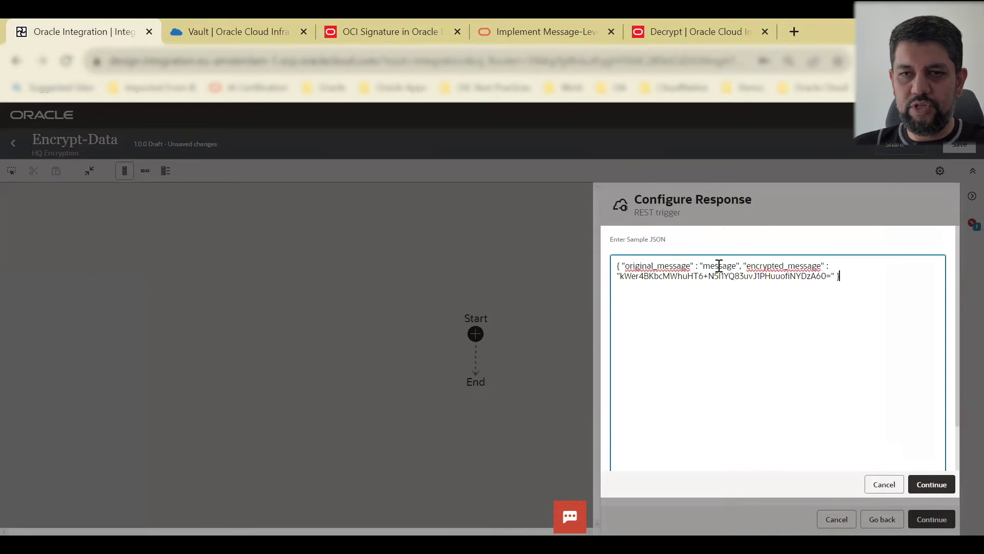
left_click(938, 484)
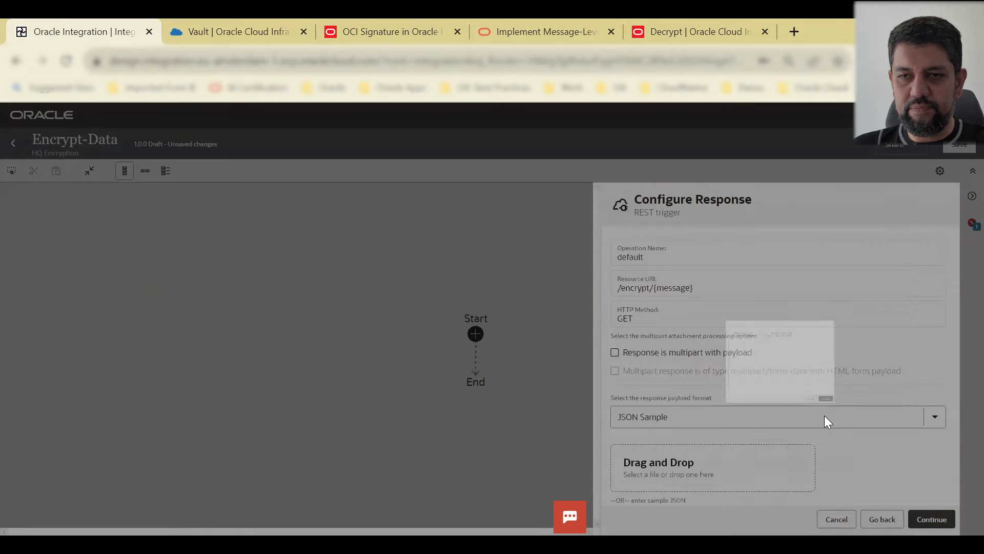
scroll(912, 462, "down", 5)
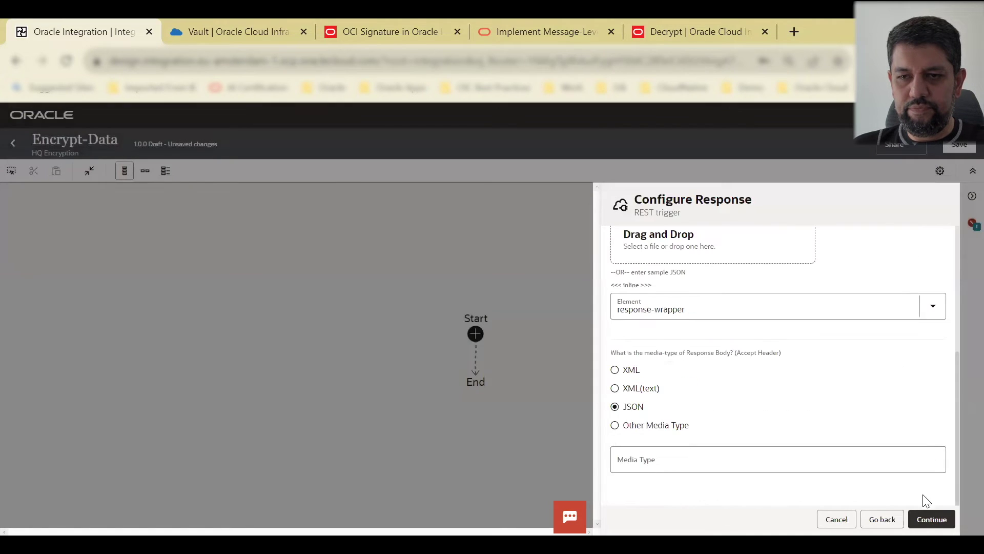
left_click(932, 518)
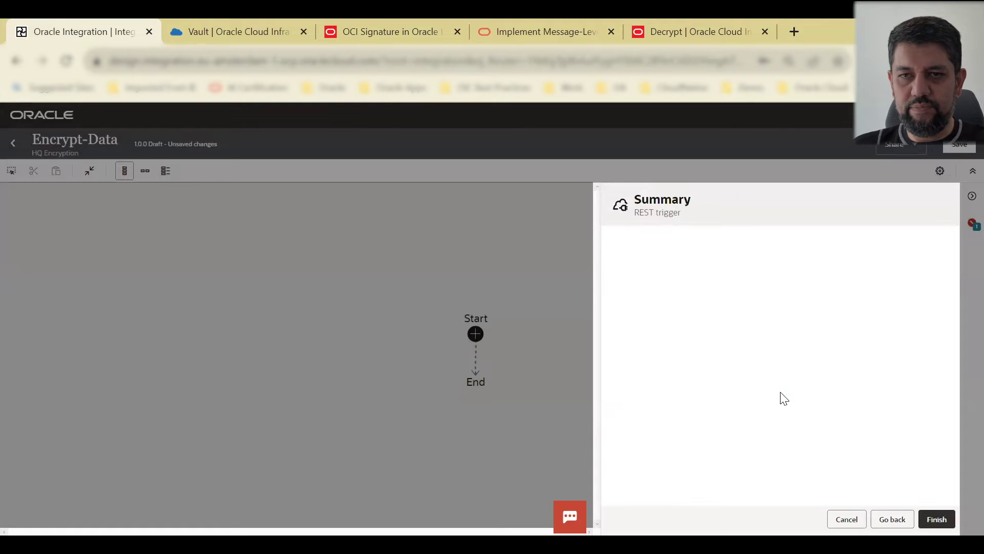
Step: Finish the data trigger, then drop OCI-Vault-Connection between Trigger and Map in horizontal layout
left_click(936, 520)
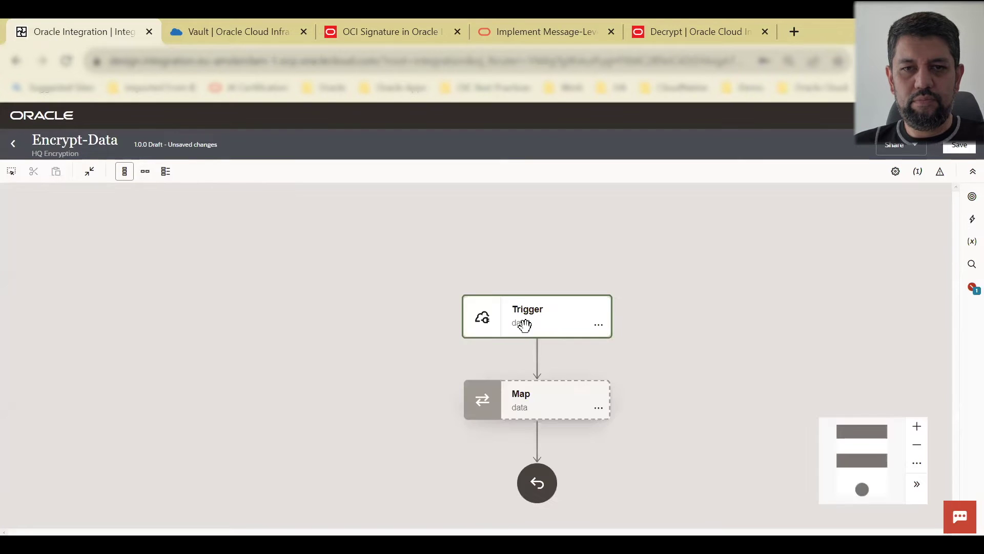
left_click(145, 171)
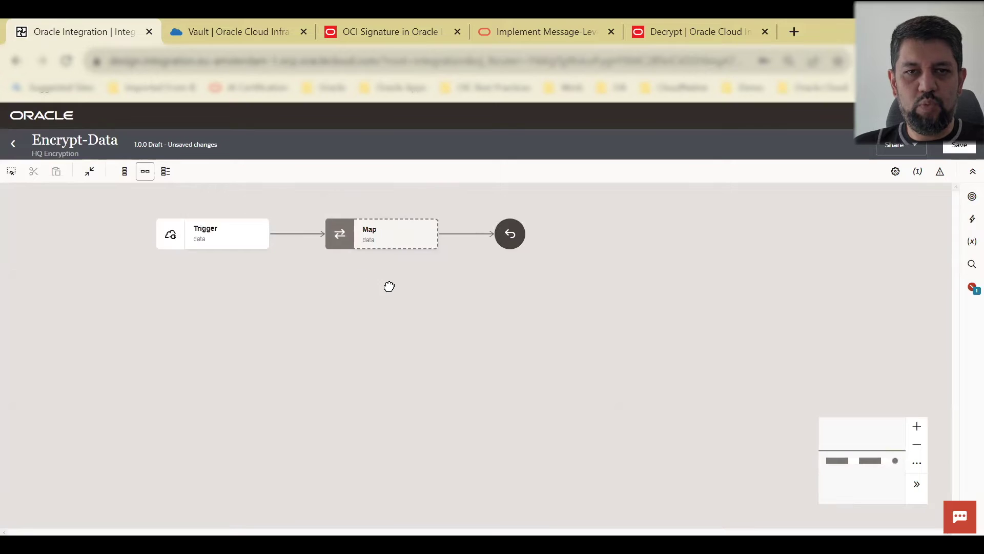
left_click(972, 196)
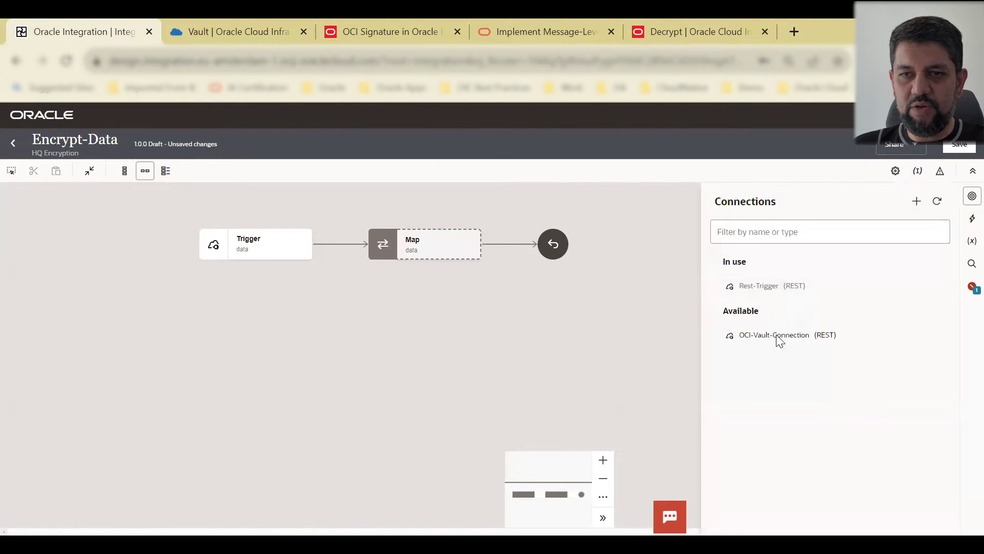
left_click_drag(778, 340, 339, 243)
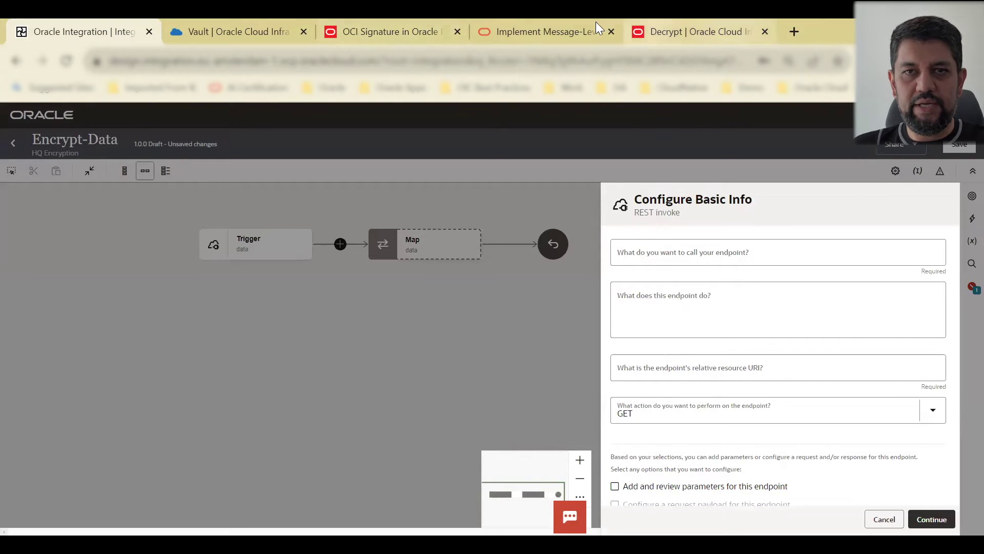
Step: Copy the /encrypt path from the Encrypt API docs into the relative resource URI
left_click(669, 19)
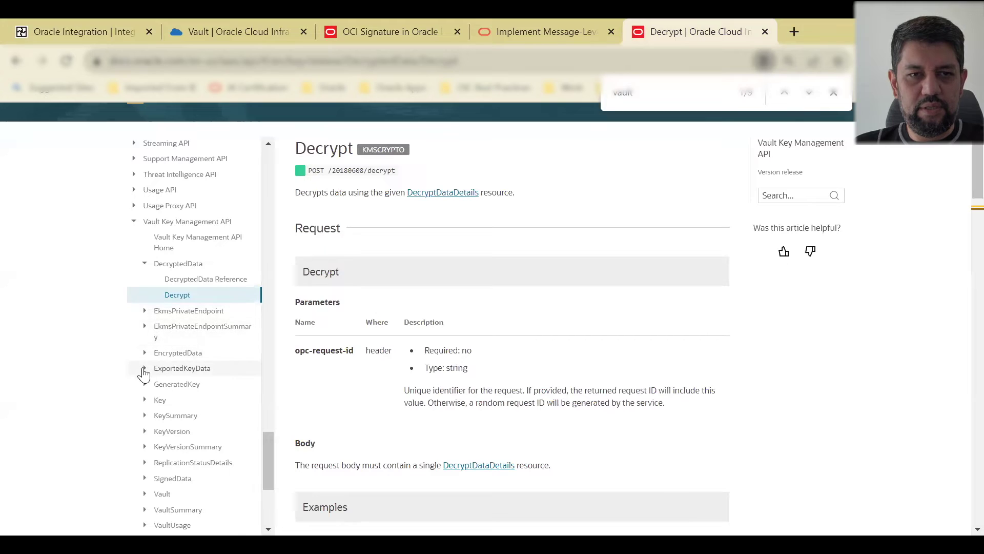
left_click(205, 354)
left_click(189, 384)
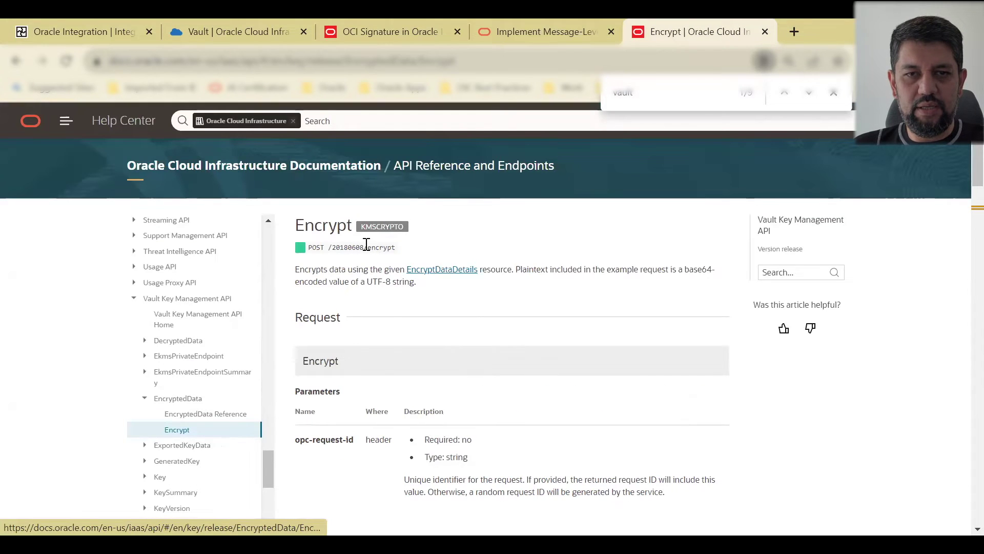
left_click_drag(436, 252, 363, 248)
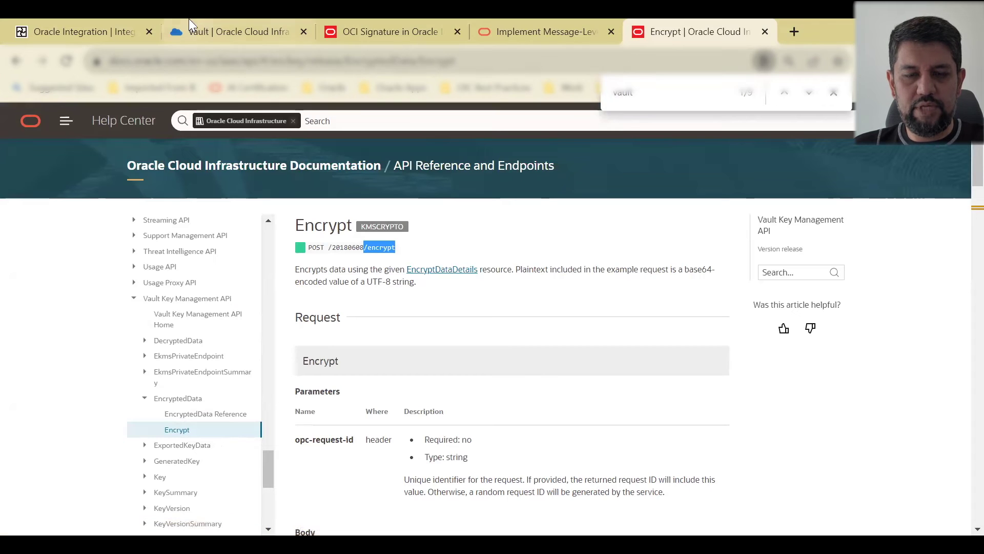
left_click(115, 23)
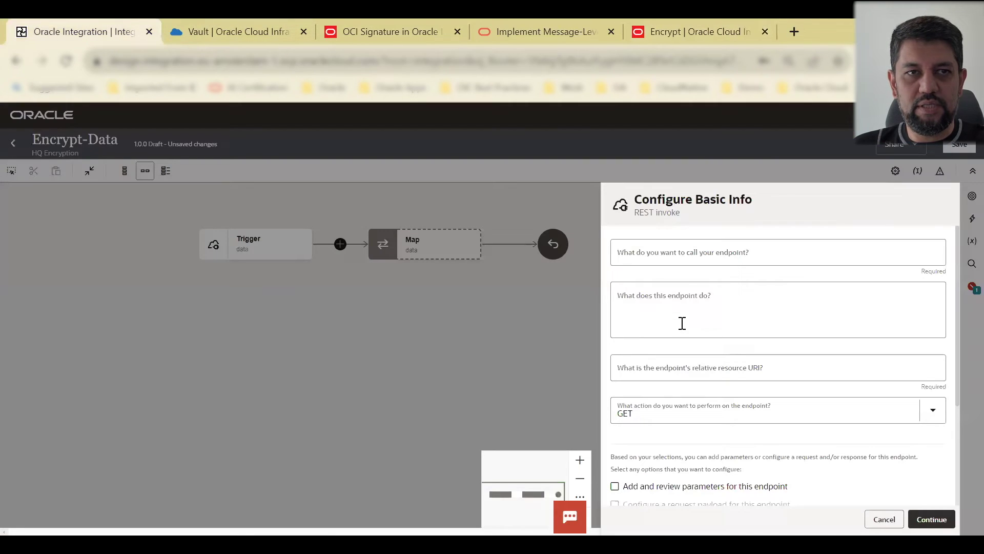
left_click(661, 376)
key("ctrl+v")
scroll(800, 395, "down", 3)
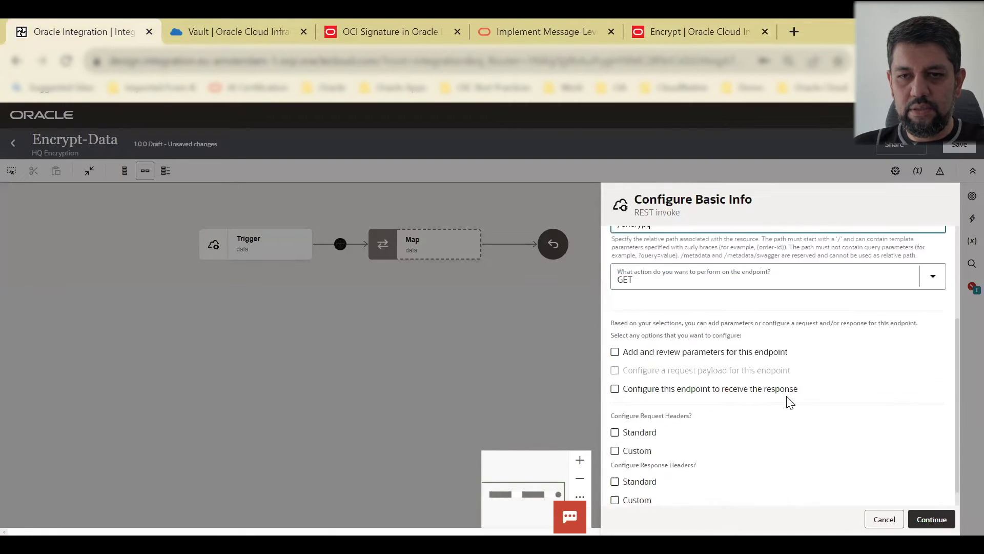
left_click(697, 29)
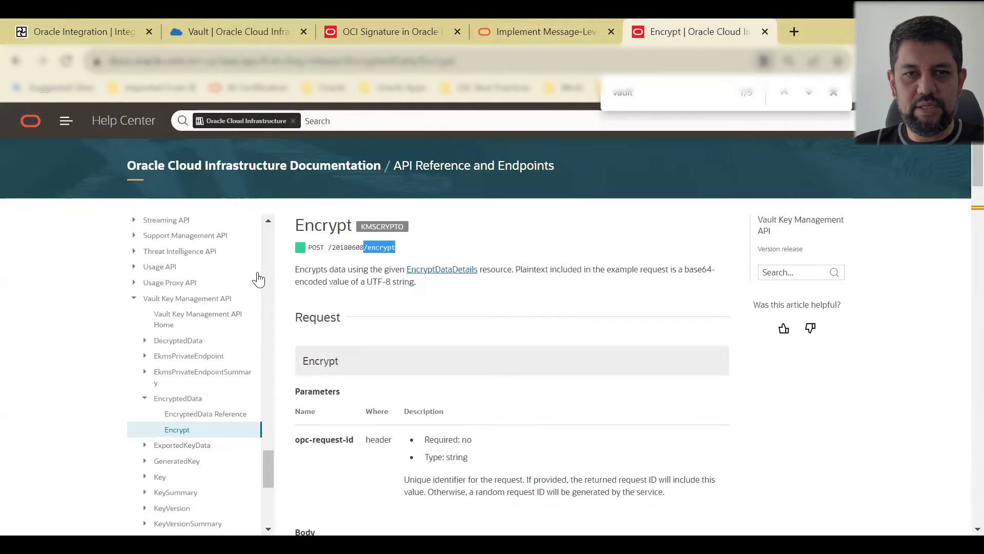
key("ctrl+2")
left_click(109, 26)
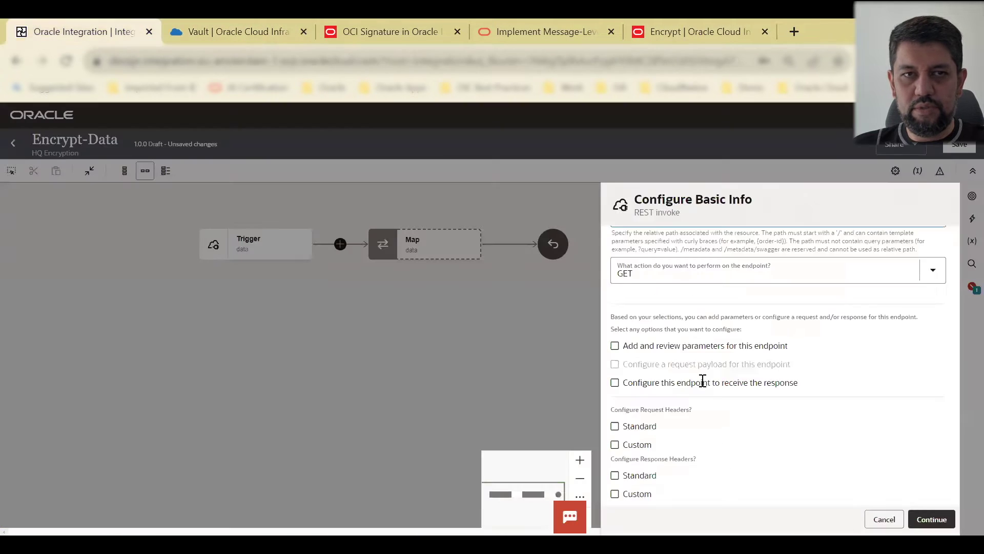
scroll(703, 380, "up", 3)
Step: Set the action to POST with a response, and name the endpoint EncryptData
left_click(691, 419)
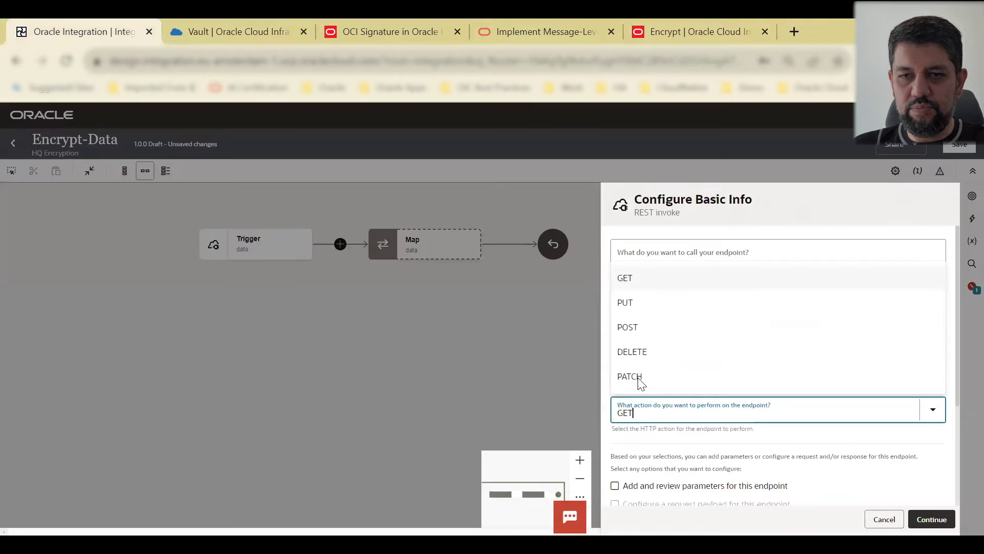
left_click(632, 326)
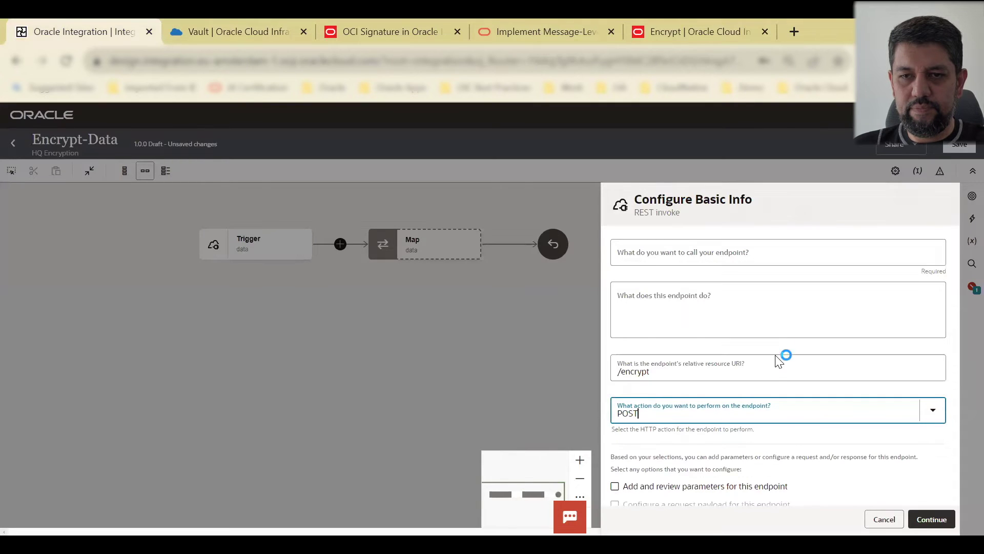
scroll(772, 462, "down", 3)
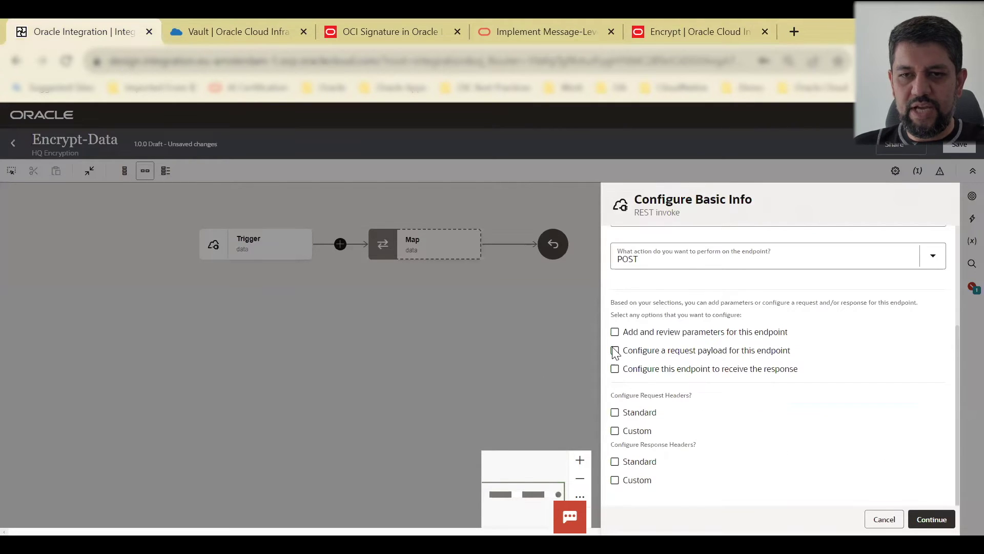
left_click(615, 369)
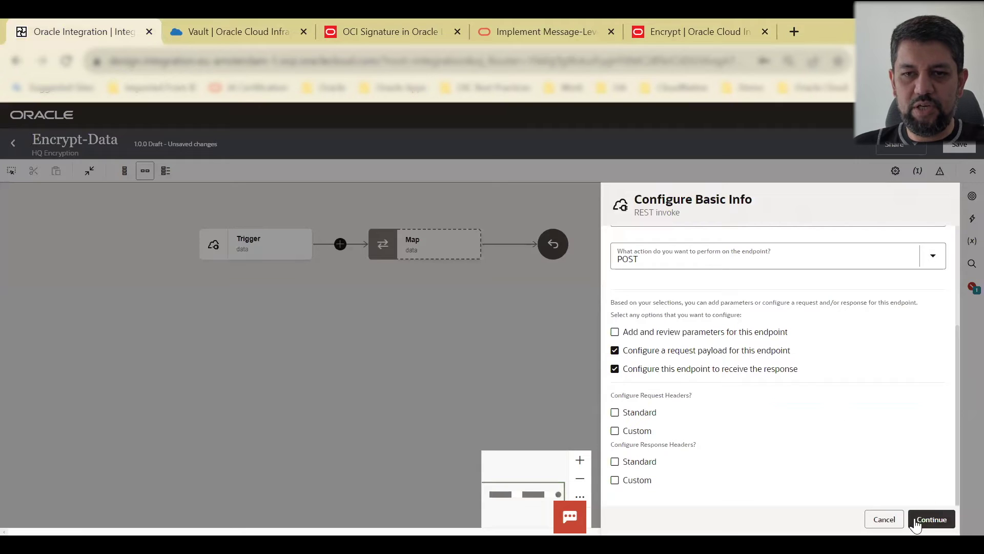
left_click(932, 519)
left_click(656, 245)
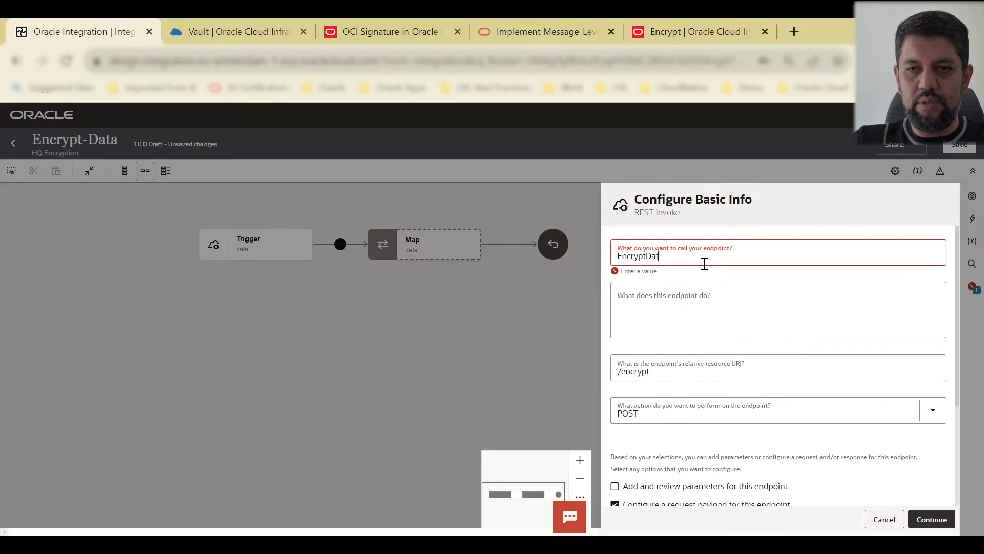
type("EncryptData")
left_click(932, 519)
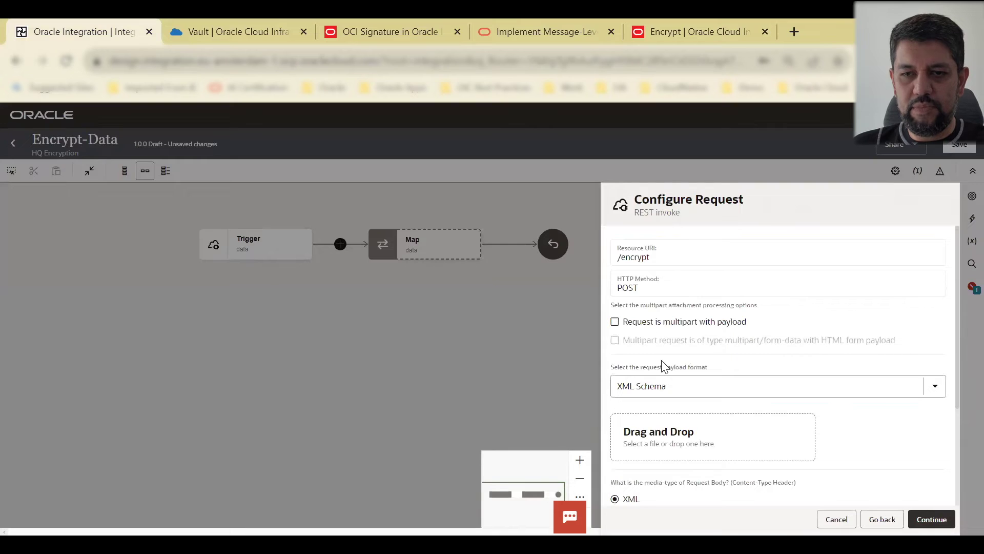
Step: Choose JSON Sample as the request payload format and open the inline sample editor
left_click(681, 394)
left_click(650, 439)
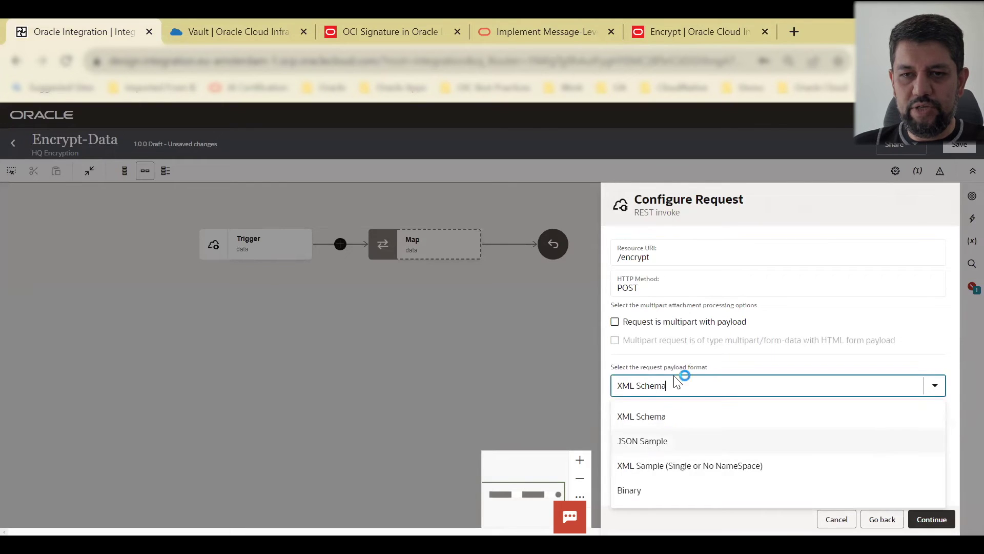
scroll(697, 469, "down", 2)
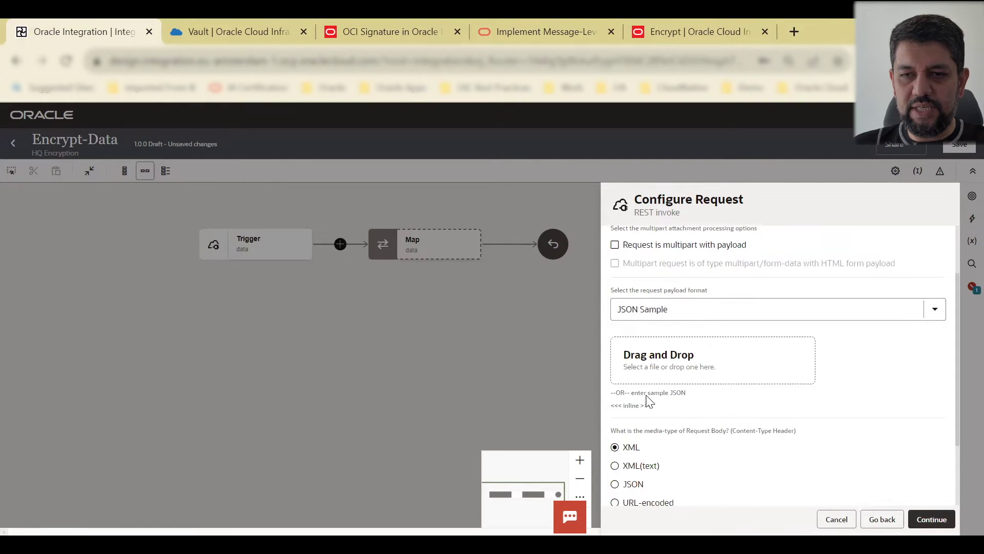
left_click(691, 409)
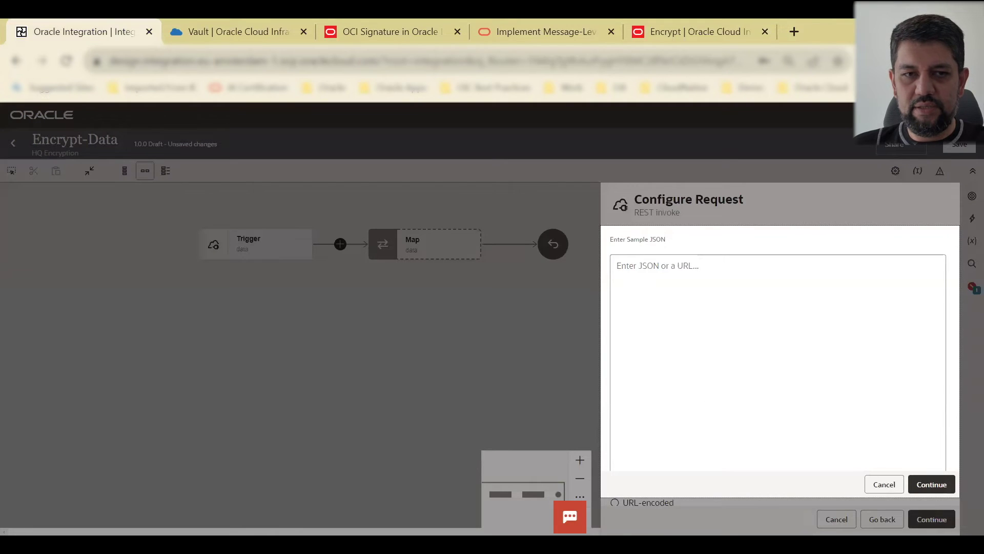
Step: Paste the keyId/plaintext JSON sample from Notepad, confirm it, and continue to the response
key("alt+Tab")
left_click_drag(164, 353, 396, 378)
key("ctrl+c")
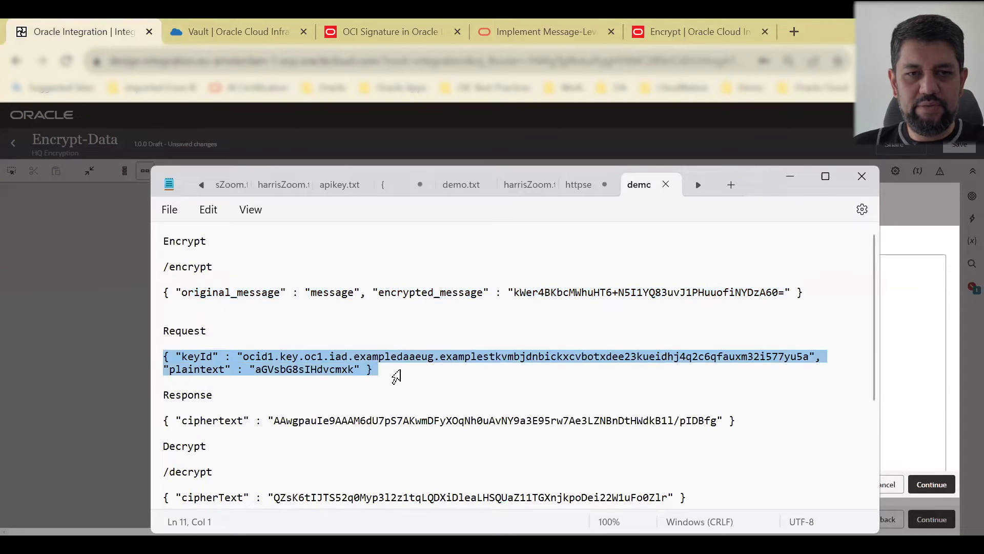
left_click(802, 183)
key("ctrl+v")
left_click(648, 264)
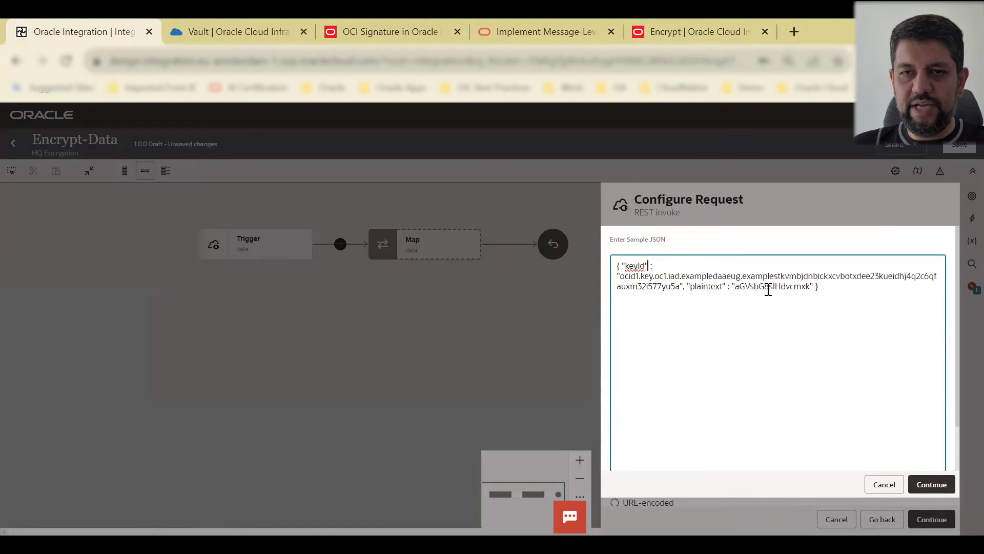
left_click(930, 485)
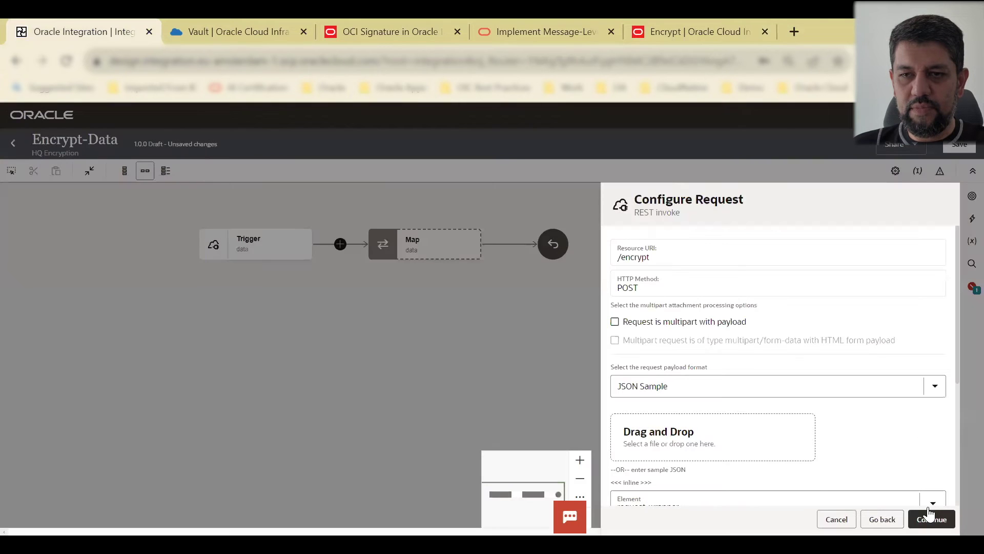
left_click(931, 519)
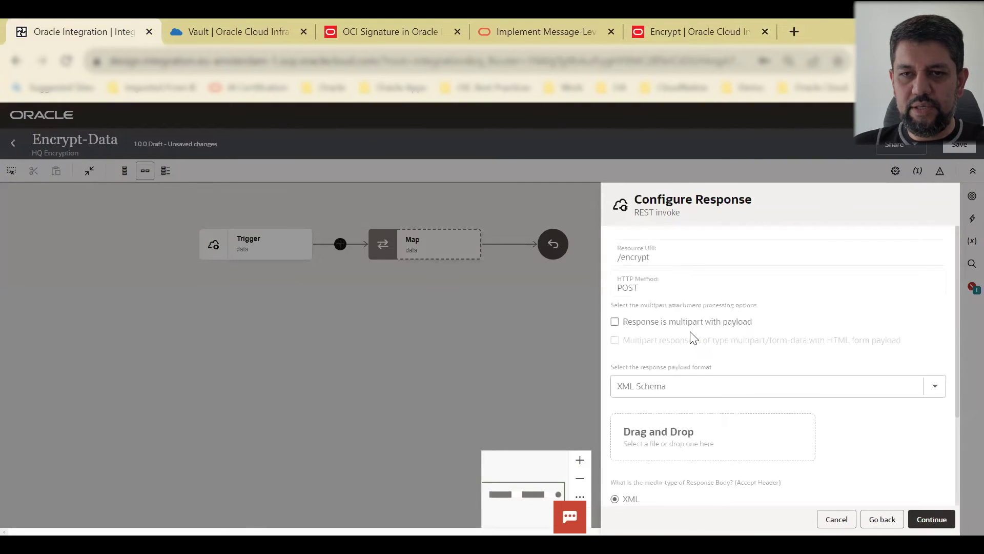
Step: Define the response from a ciphertext JSON sample, then complete the EncryptData invoke
left_click(671, 386)
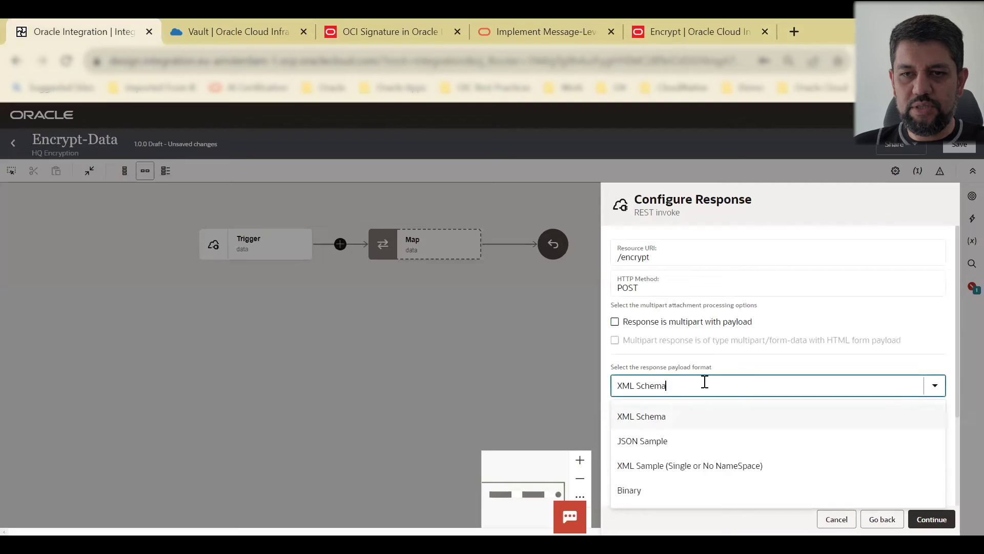
left_click(684, 438)
scroll(759, 336, "down", 2)
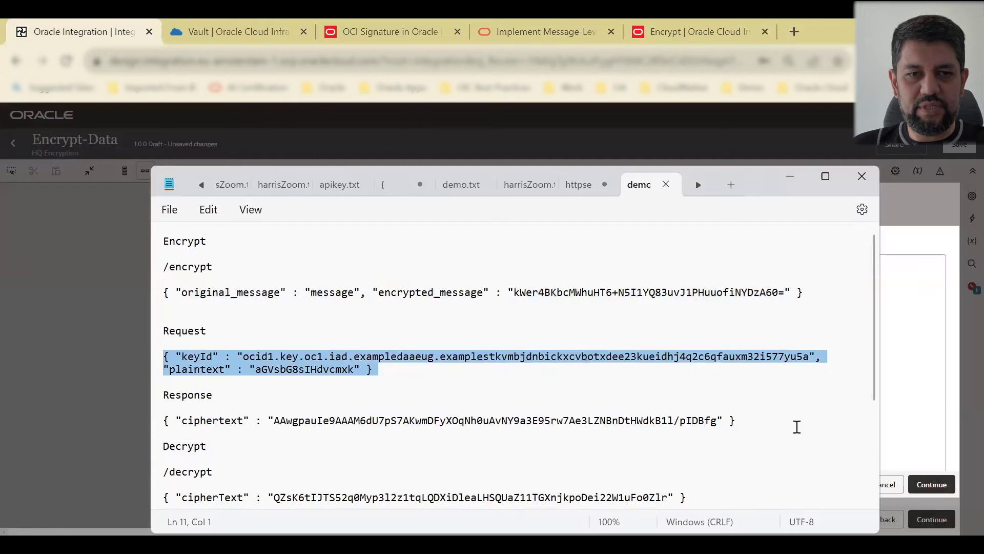
triple_click(796, 424)
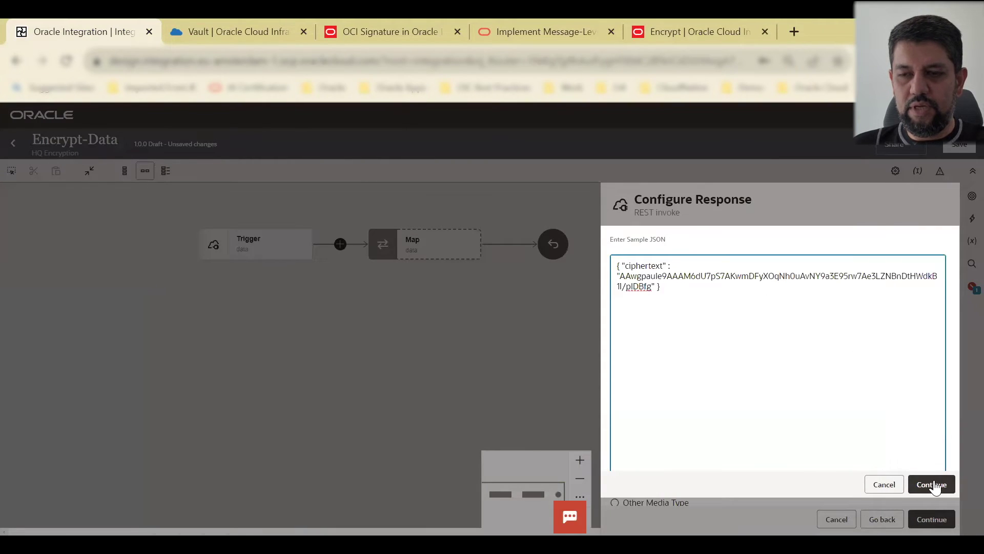
left_click(931, 484)
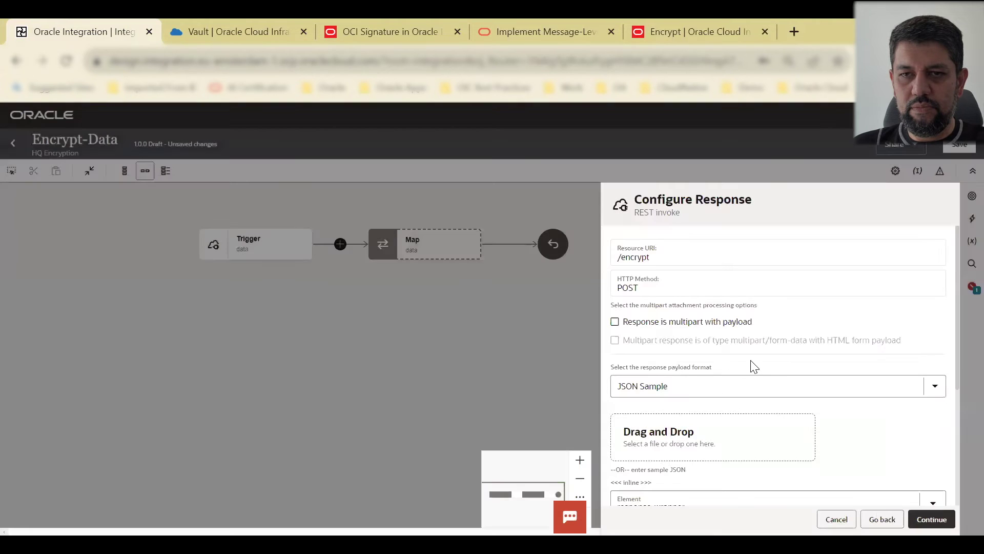
scroll(754, 366, "down", 4)
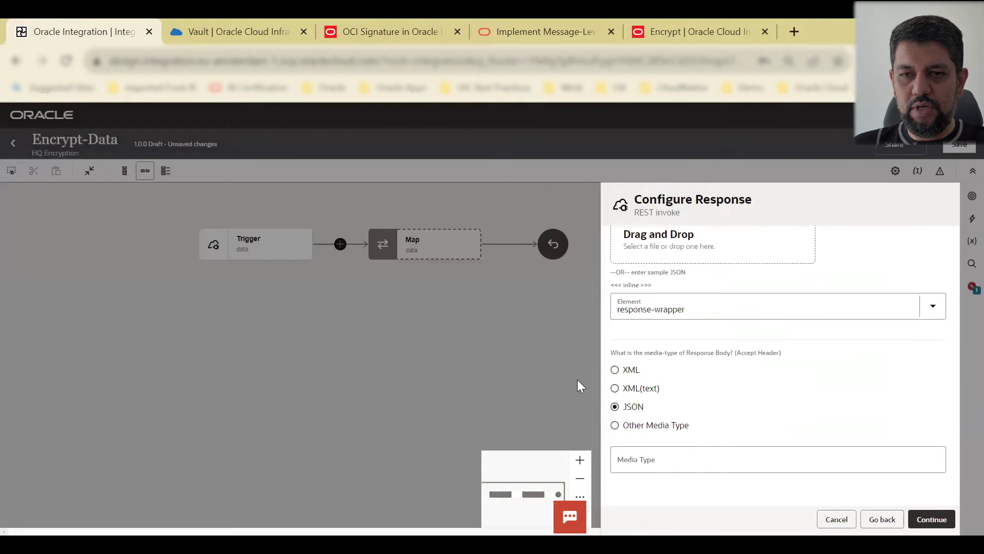
left_click(931, 520)
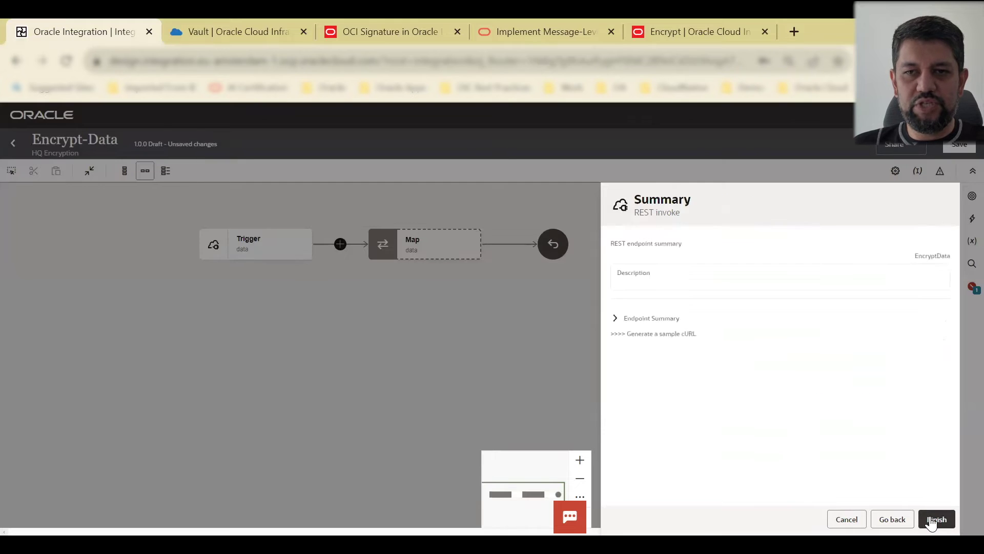
left_click(934, 520)
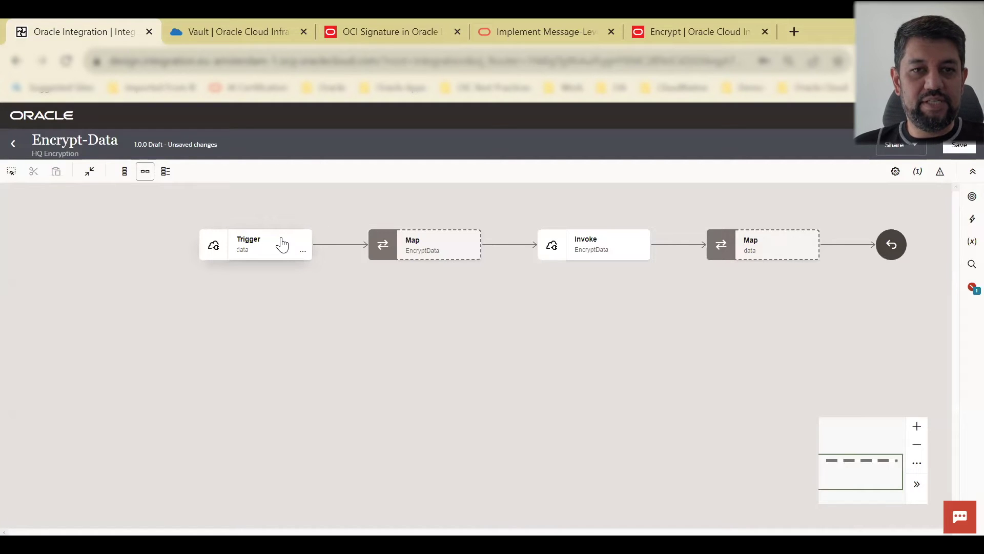
Step: Open Map to EncryptData and create the Plaintext target node
left_click(471, 251)
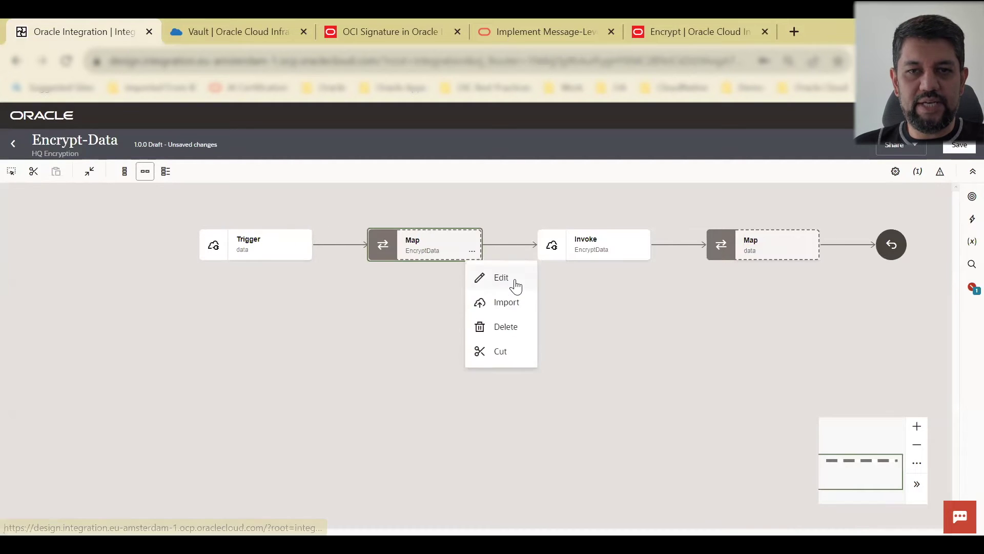
left_click(515, 285)
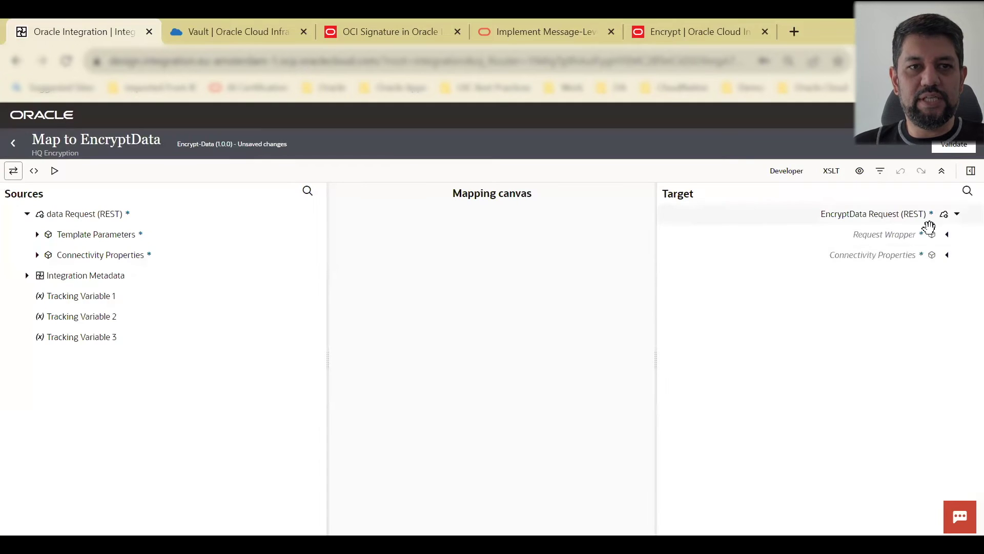
left_click(947, 234)
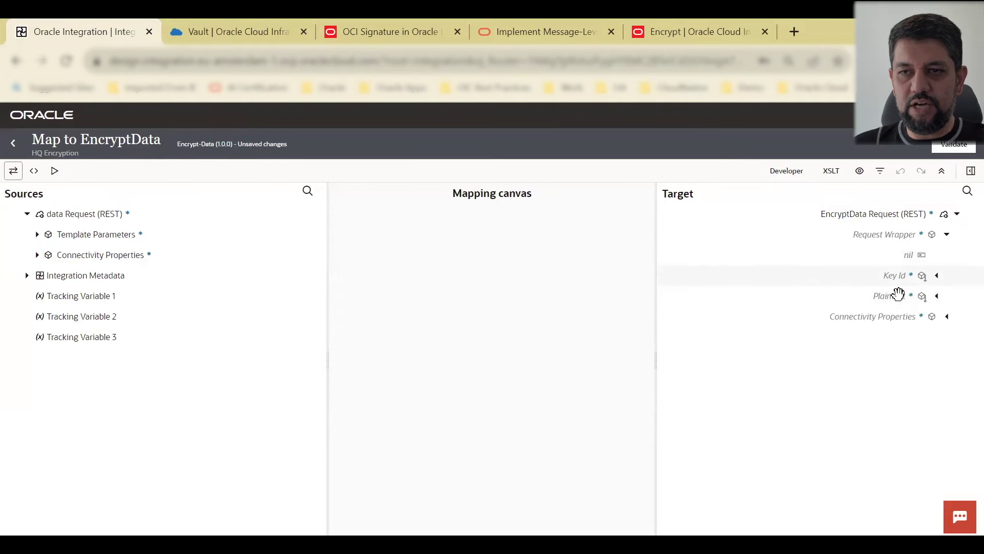
right_click(897, 296)
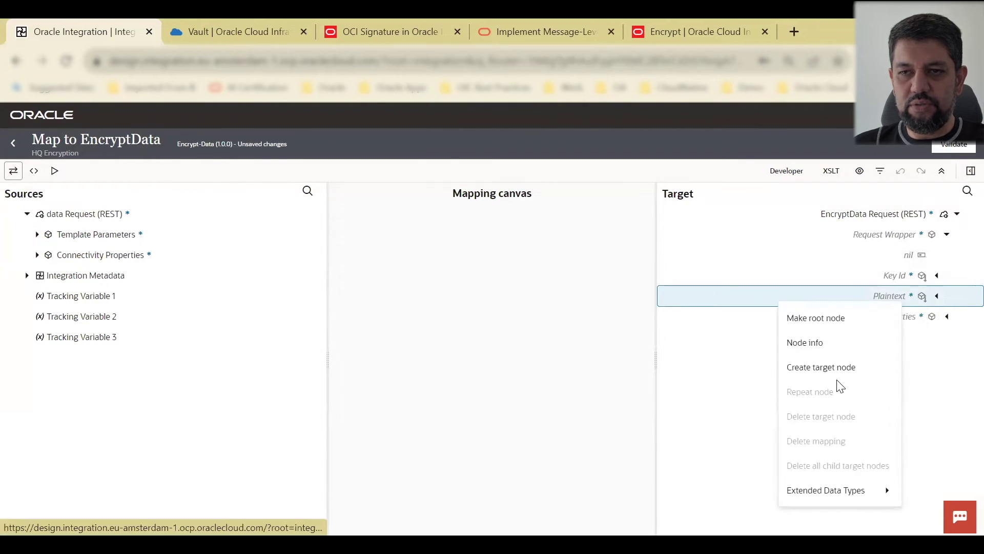
left_click(838, 369)
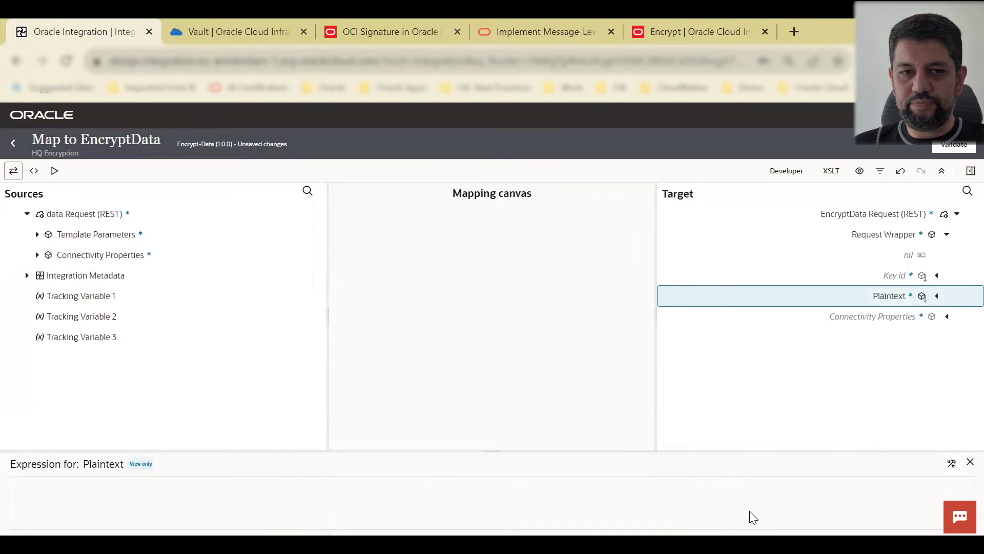
left_click(952, 463)
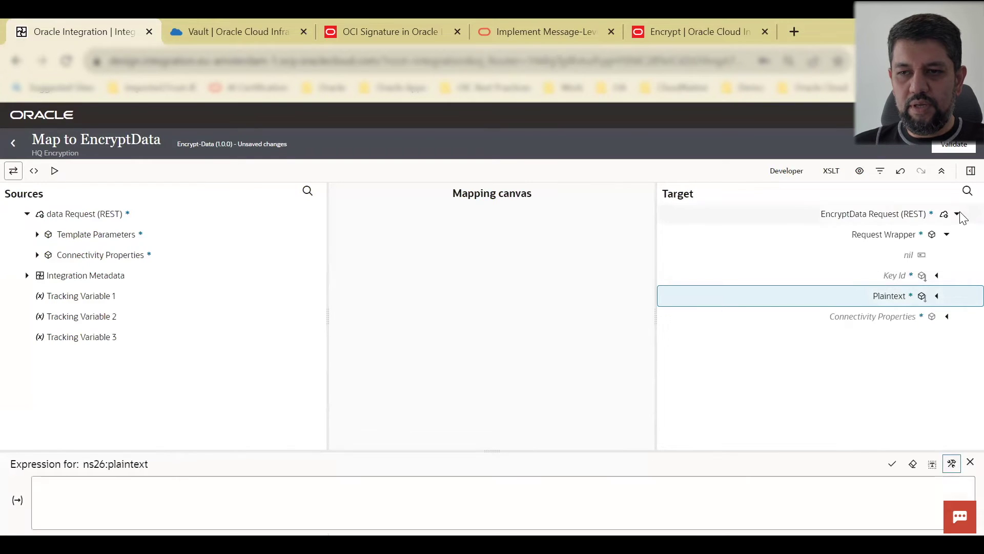
Step: Set Plaintext to encodeBase64 of the Message template parameter and apply it
left_click(969, 172)
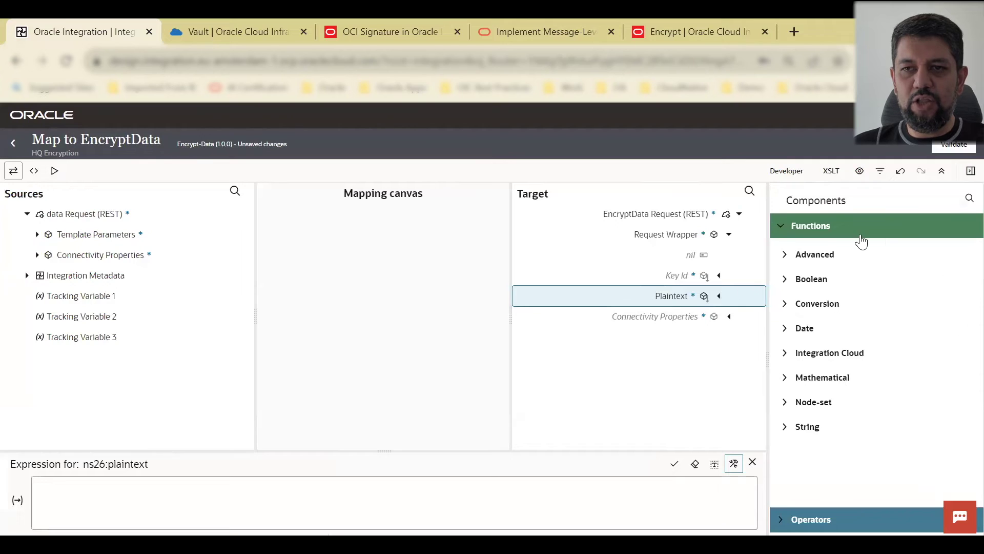
left_click(966, 200)
type("b")
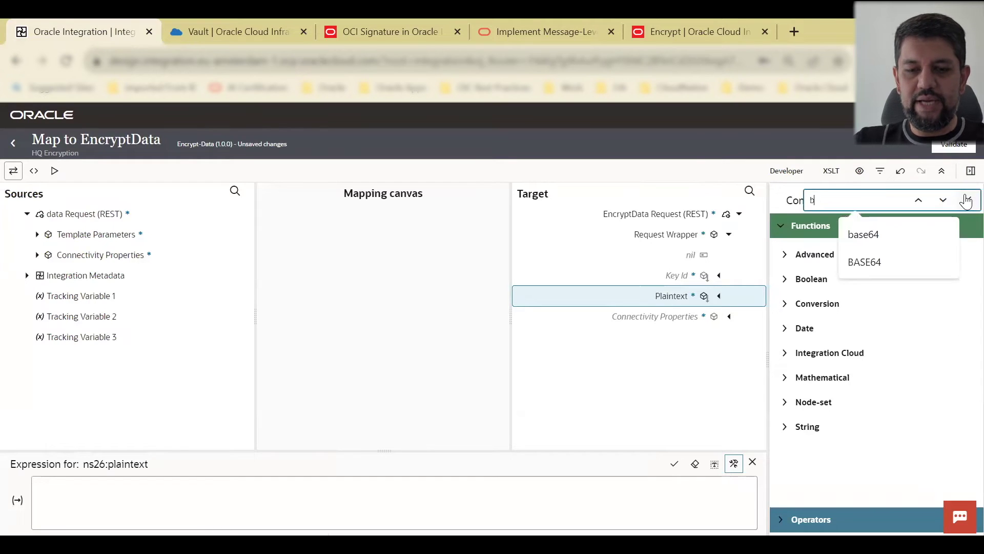
type("ase64")
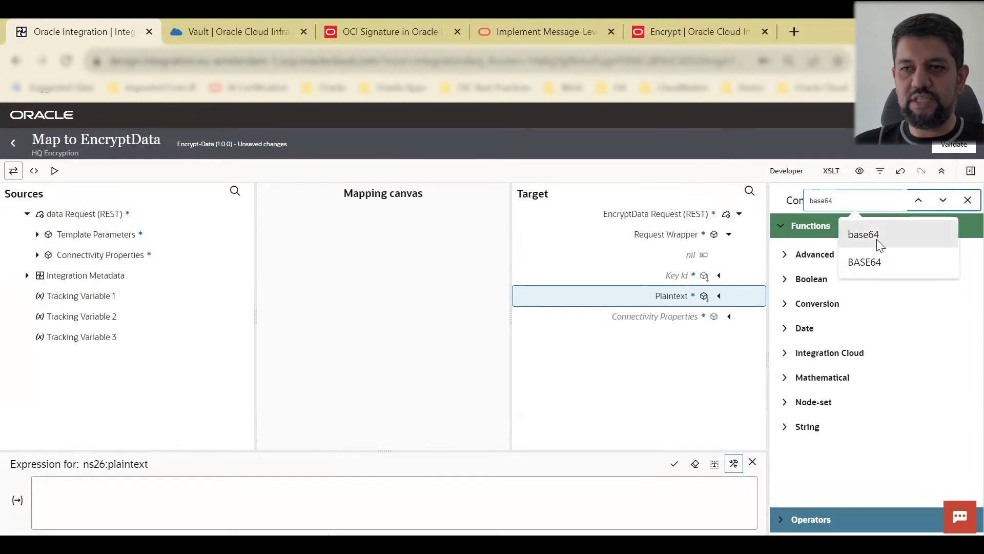
left_click(877, 237)
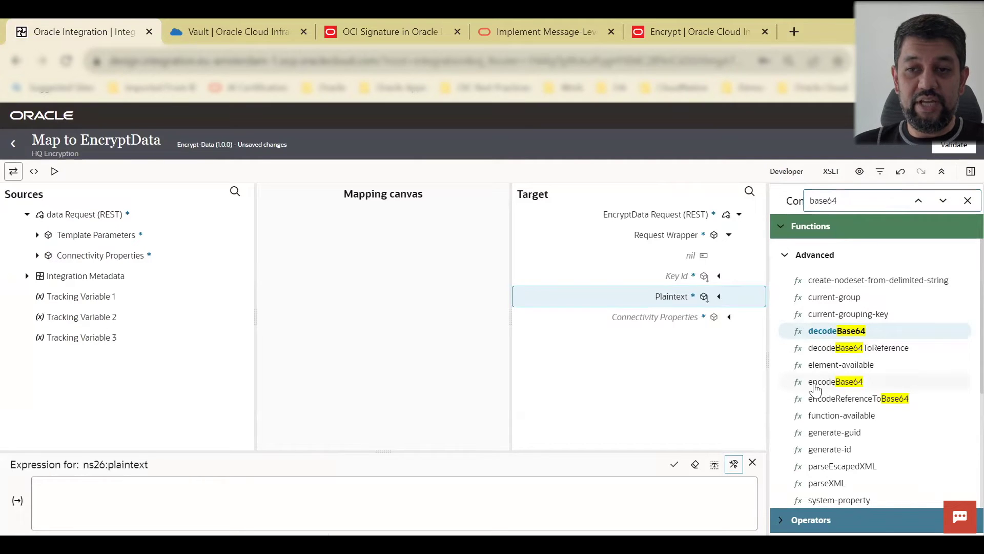
left_click_drag(117, 494, 117, 487)
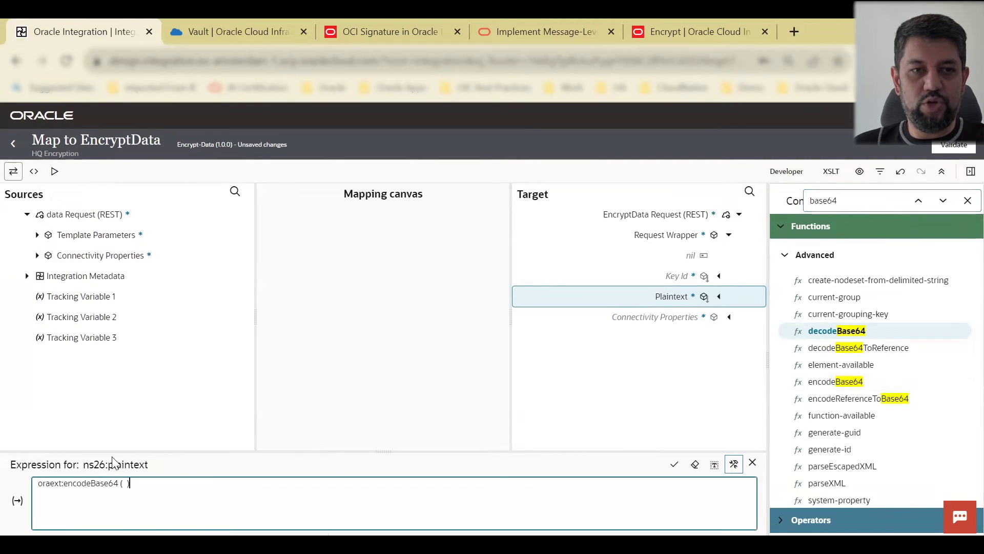
left_click(37, 235)
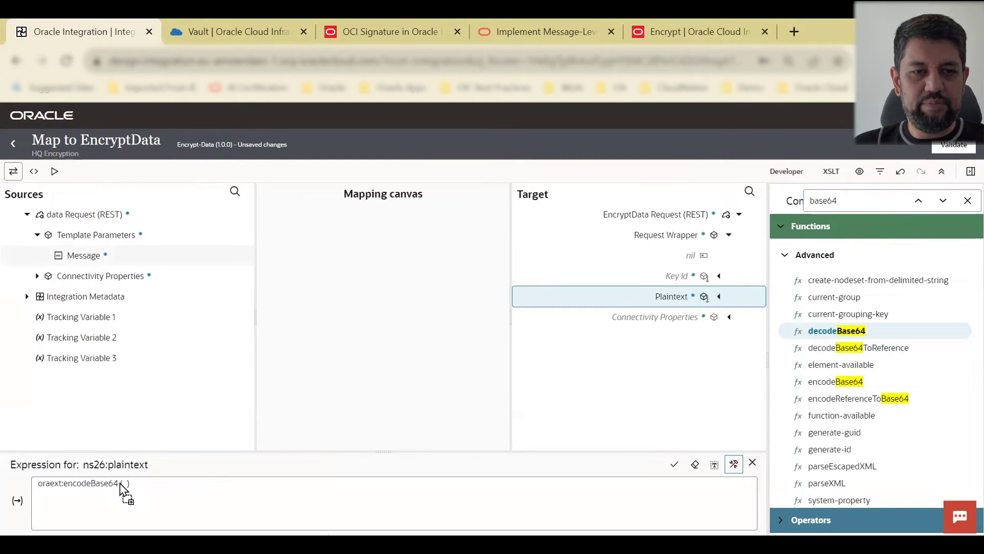
mouse_move(120, 483)
left_mouse_down()
mouse_move(83, 480)
mouse_move(125, 483)
left_mouse_up()
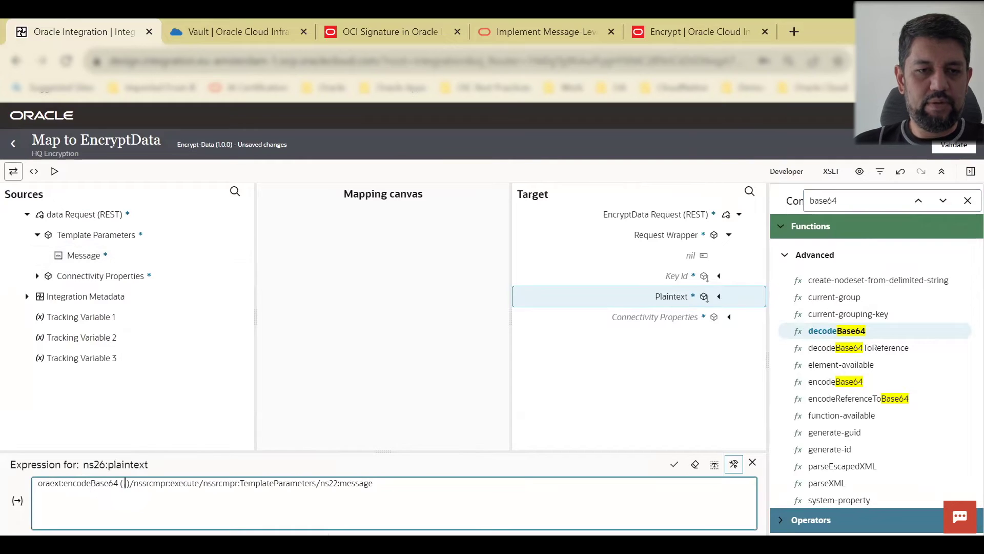
key("BackSpace")
key("BackSpace")
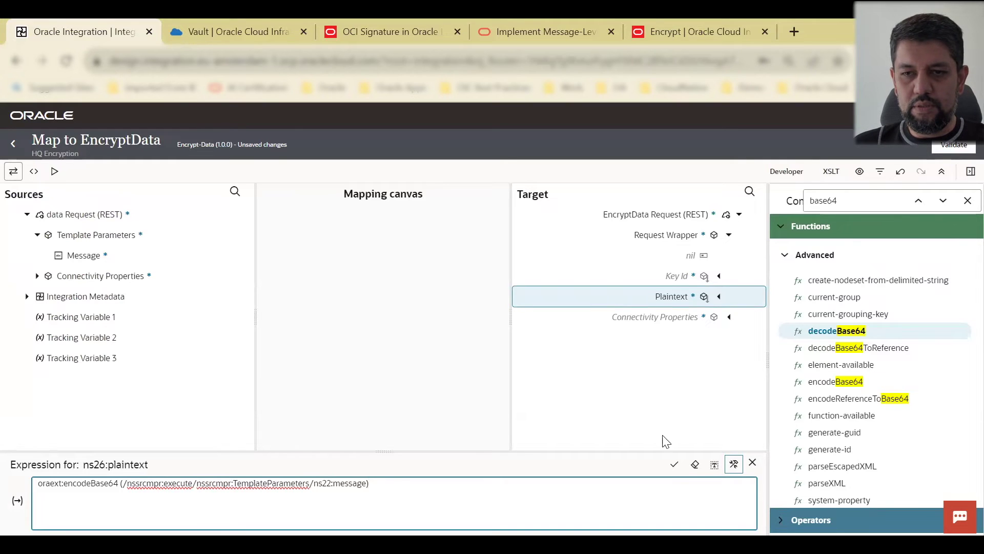
left_click(674, 466)
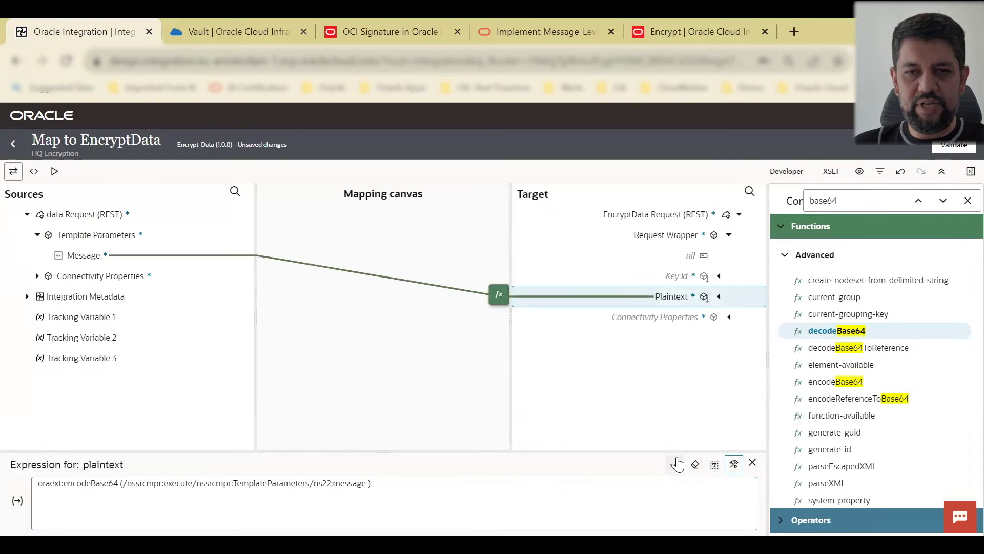
Step: Set Key Id to the quoted vault key OCID and validate the EncryptData mapping
left_click(676, 275)
right_click(676, 277)
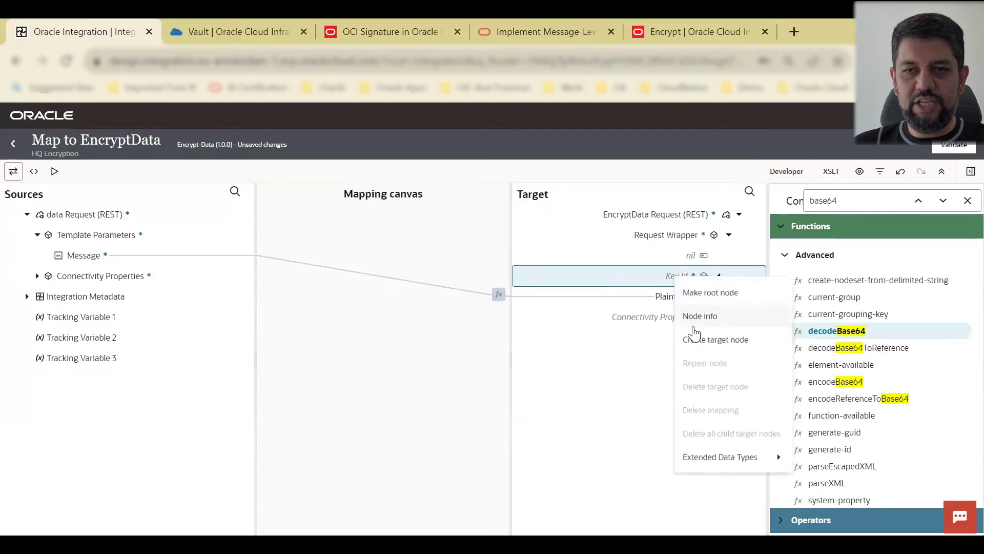
left_click(728, 344)
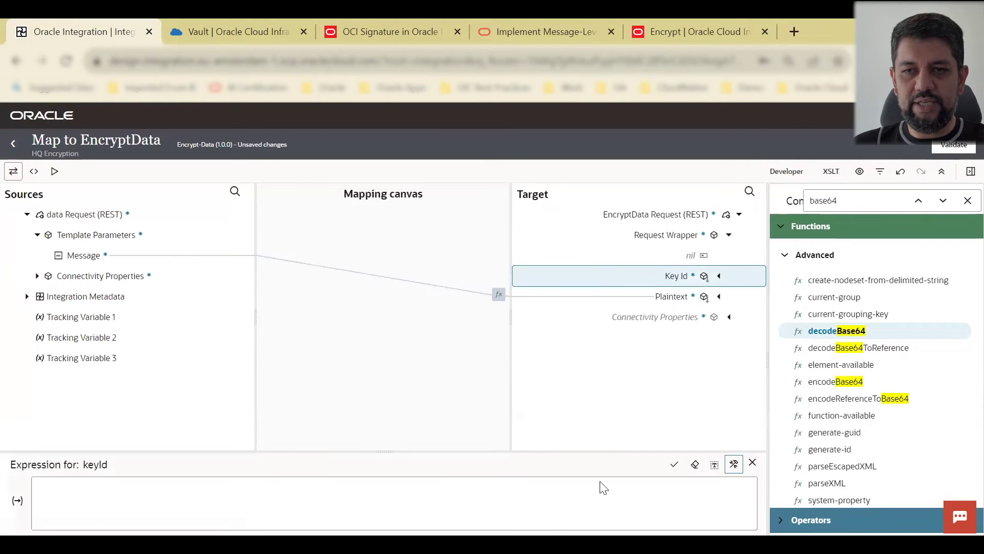
left_click(717, 516)
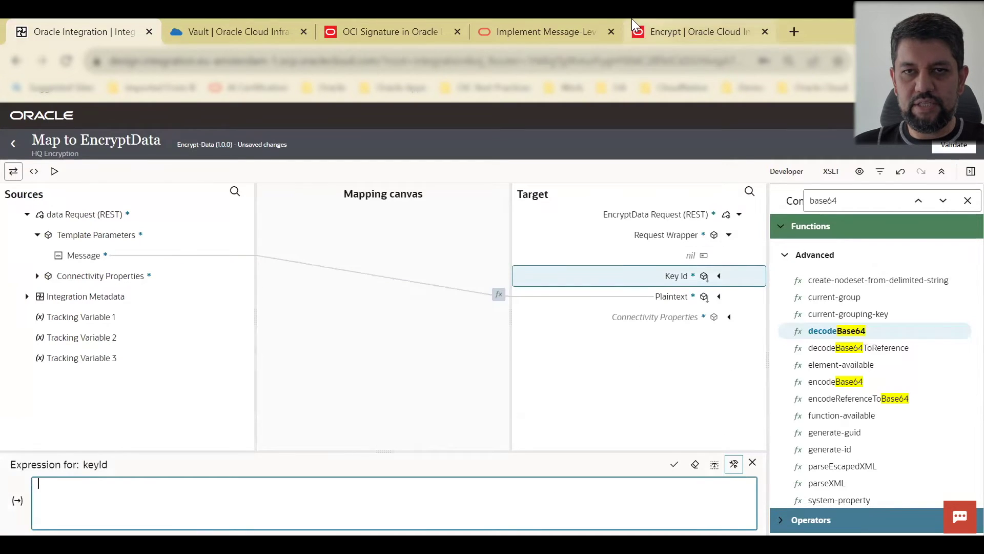
left_click(215, 31)
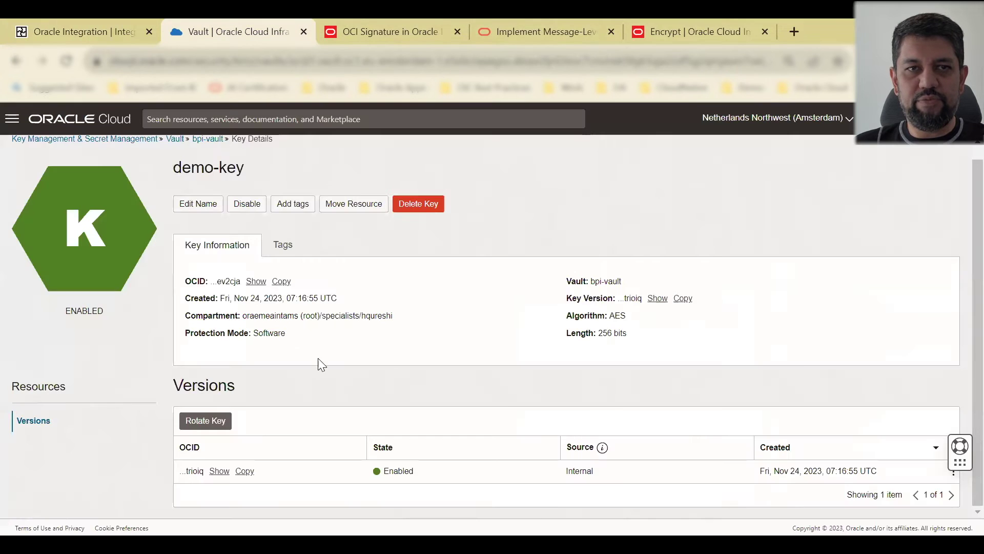
left_click(87, 22)
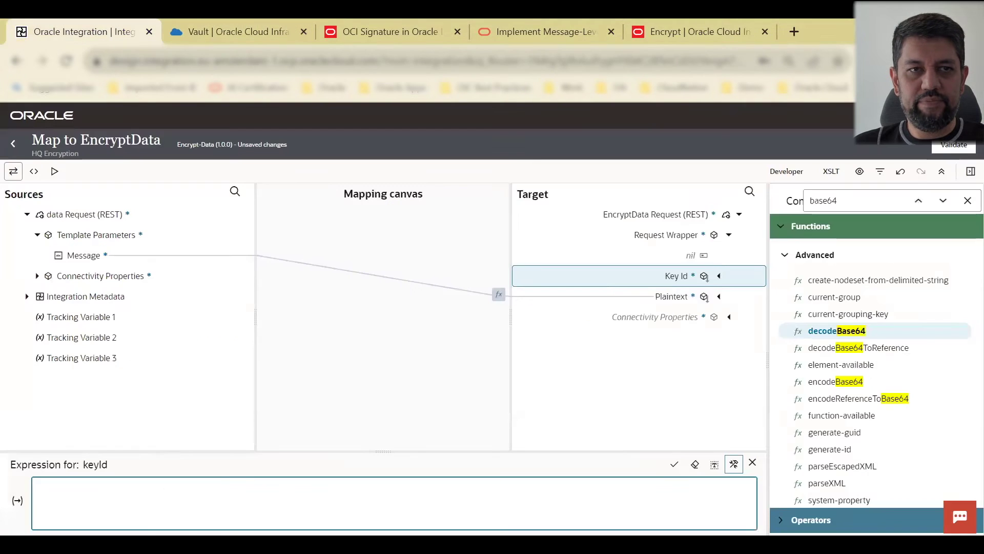
type("\"")
key("ctrl+v")
type("\"")
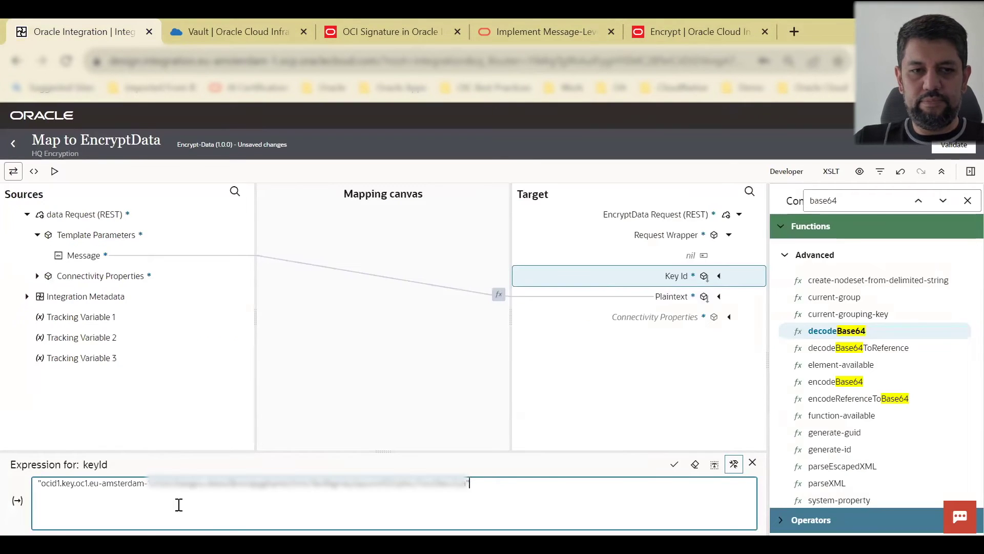
left_click(686, 472)
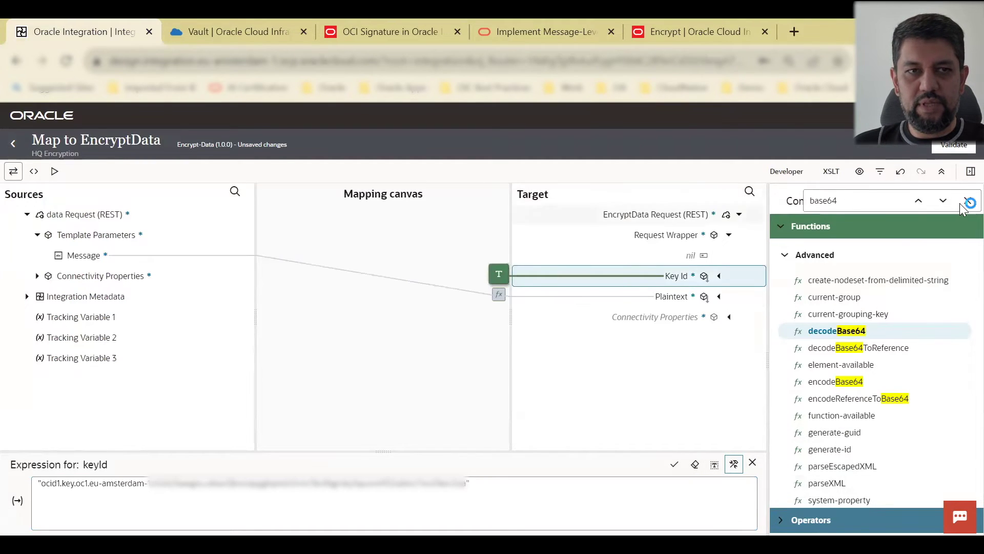
left_click(951, 148)
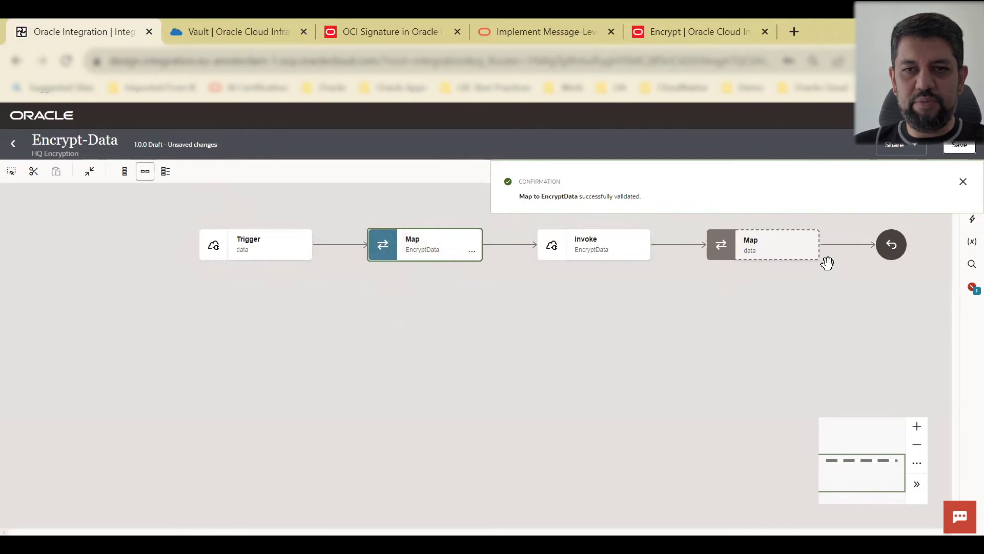
Step: Open the final data mapping and map Message to Original Message
left_click(811, 250)
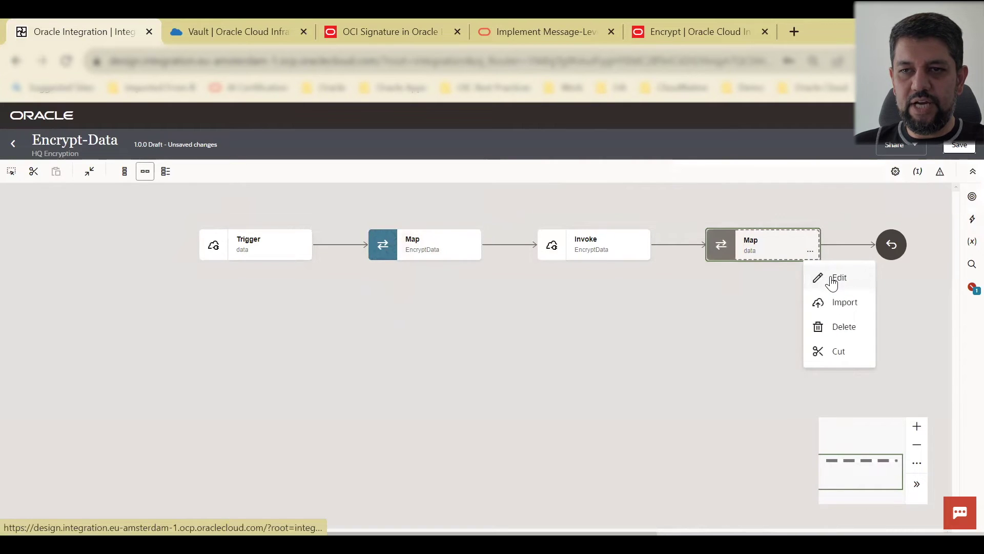
left_click(832, 279)
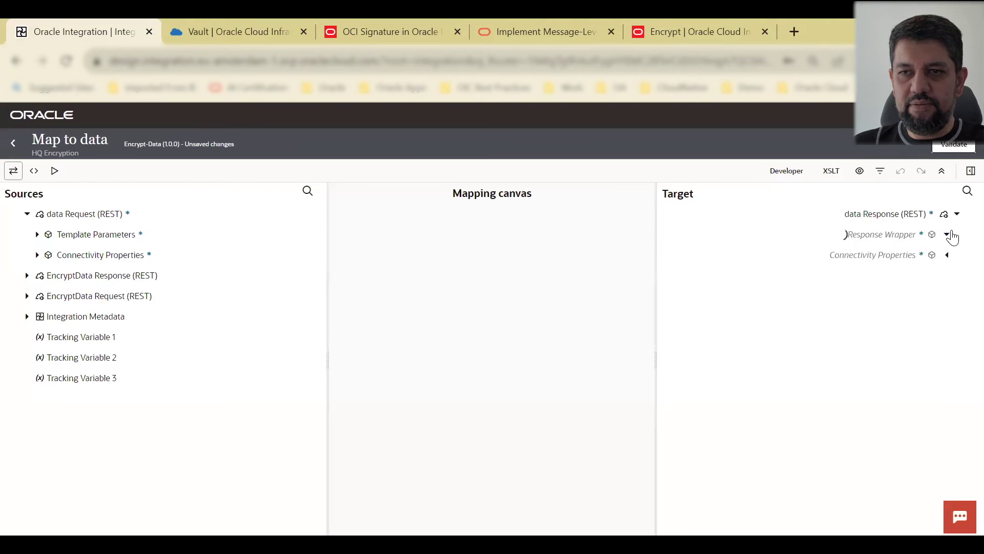
left_click(37, 235)
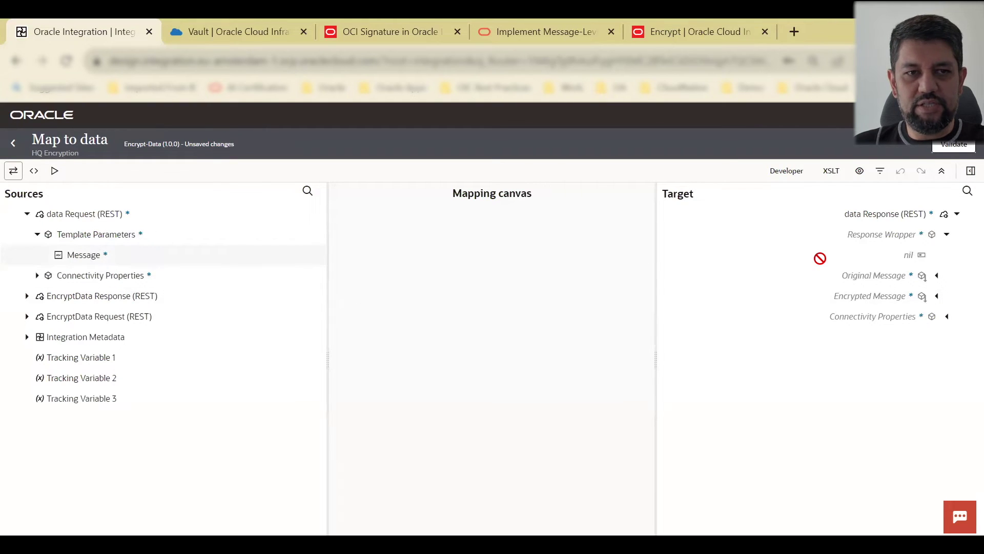
left_click_drag(899, 277, 899, 276)
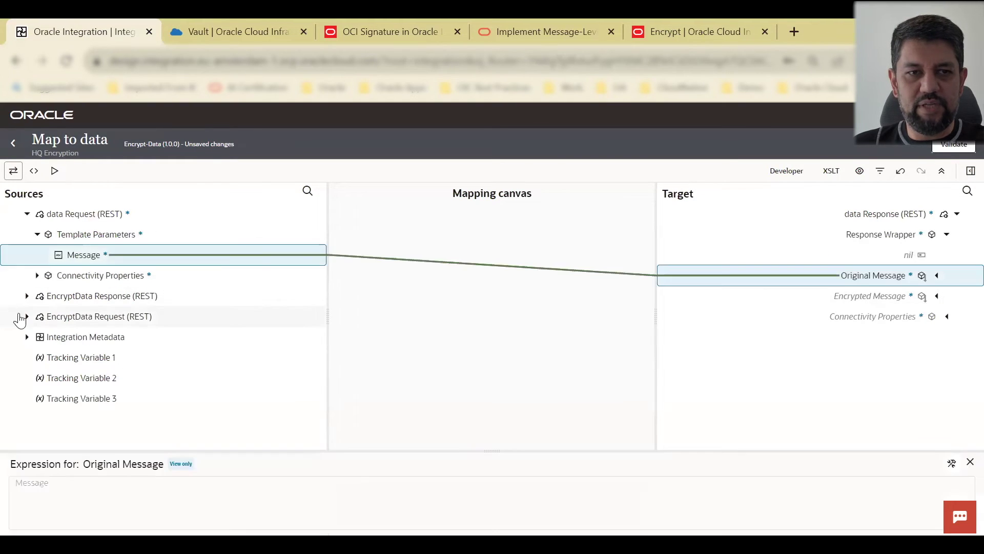
Step: Map the EncryptData response Ciphertext to Encrypted Message, then validate and dismiss the banner
left_click(27, 296)
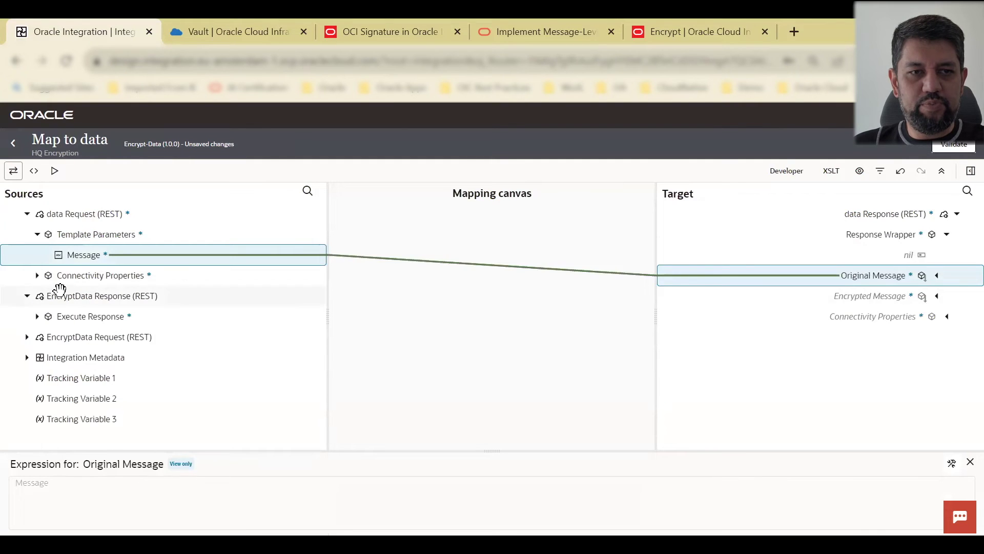
left_click(37, 317)
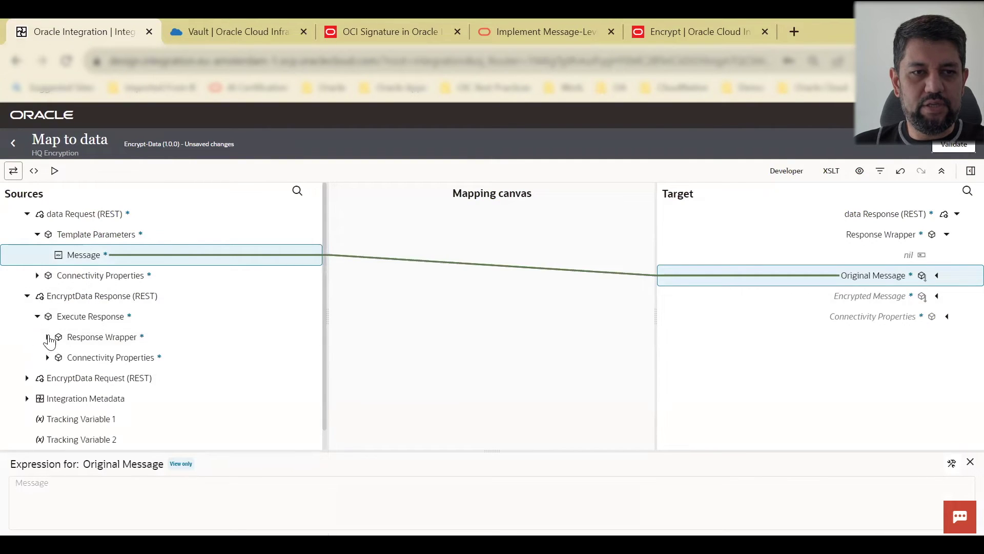
left_click(49, 338)
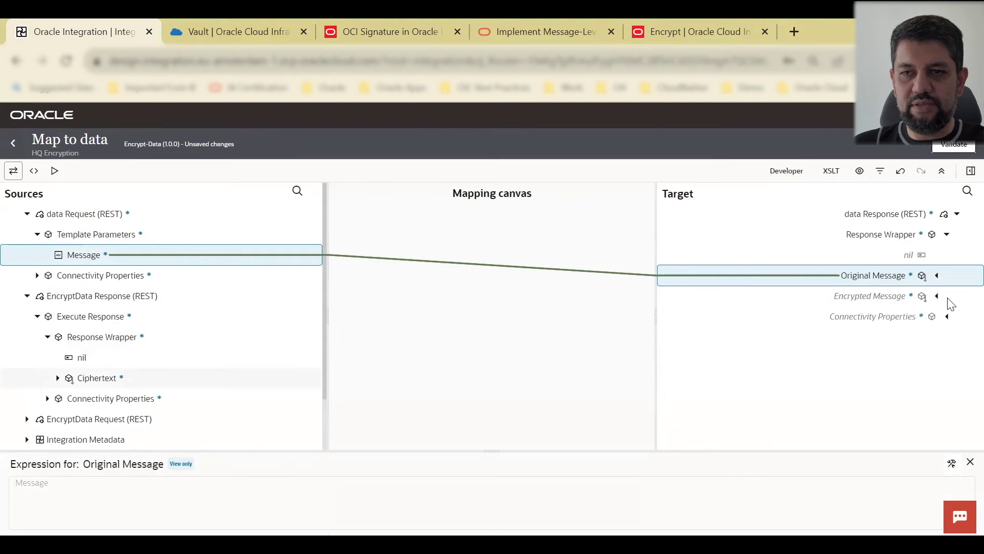
left_click_drag(951, 303, 96, 377)
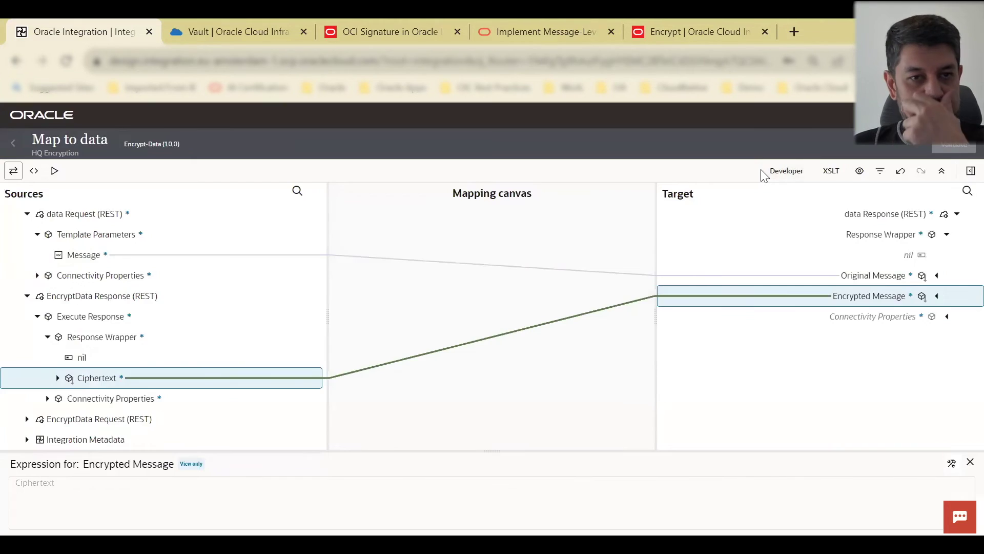
left_click(14, 145)
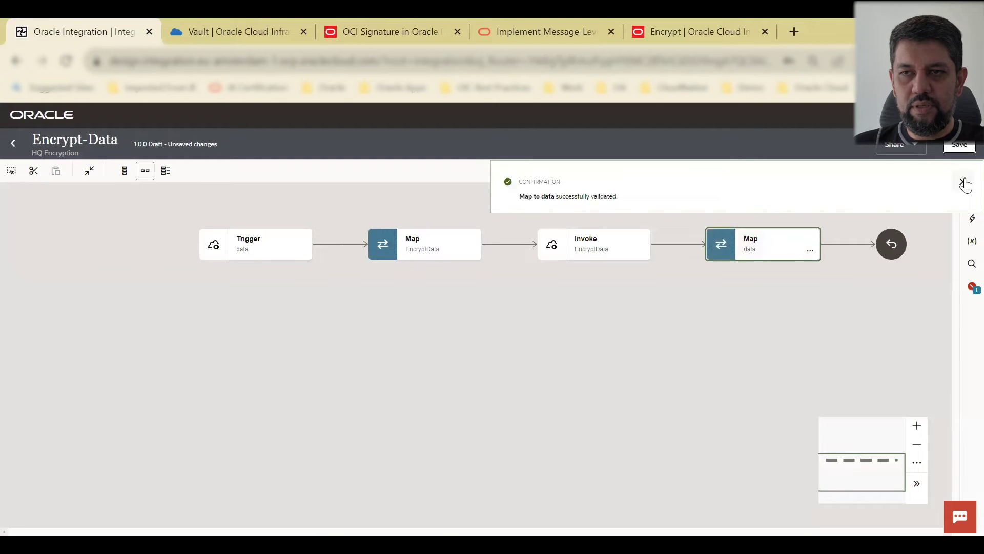
left_click(965, 184)
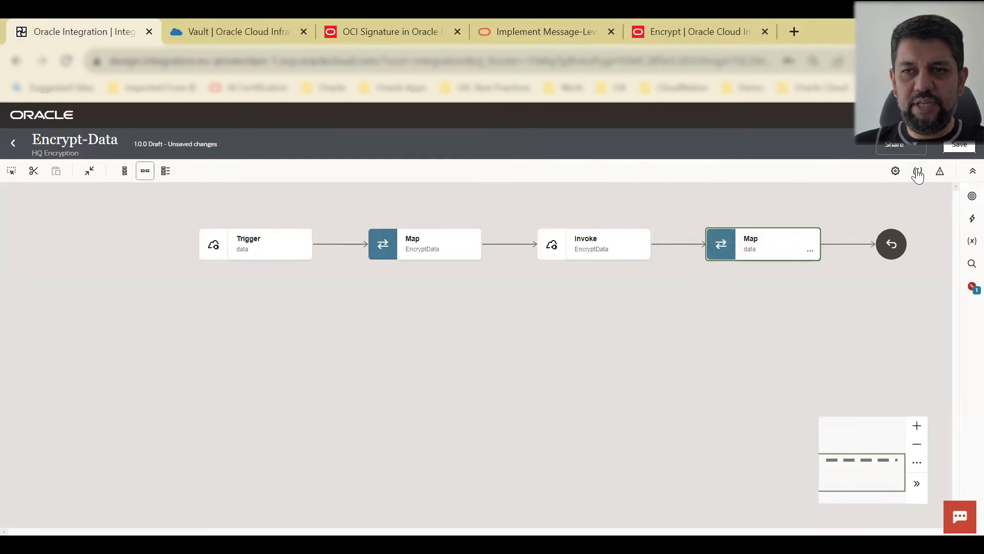
Step: Set message as the primary business identifier, then save and close Encrypt-Data
left_click(918, 170)
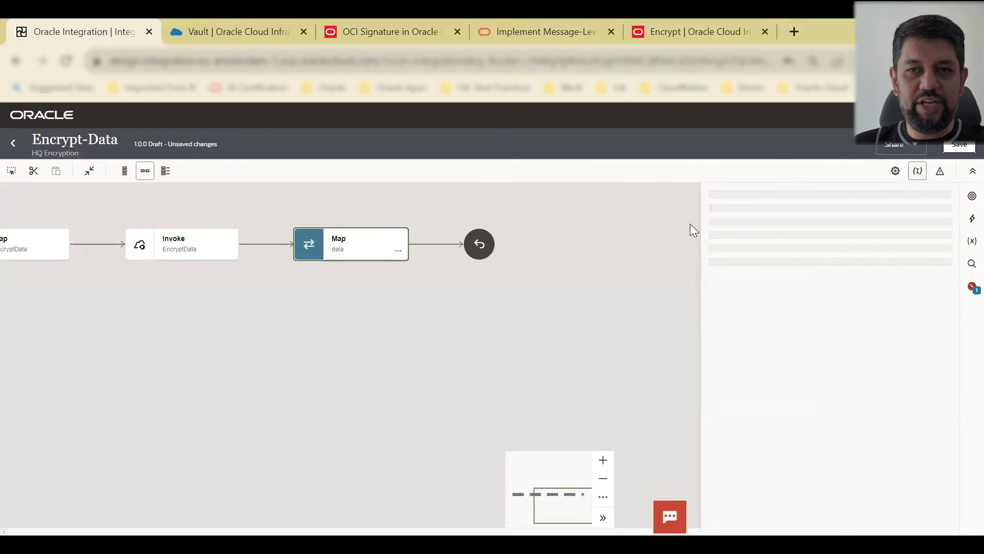
left_click(526, 269)
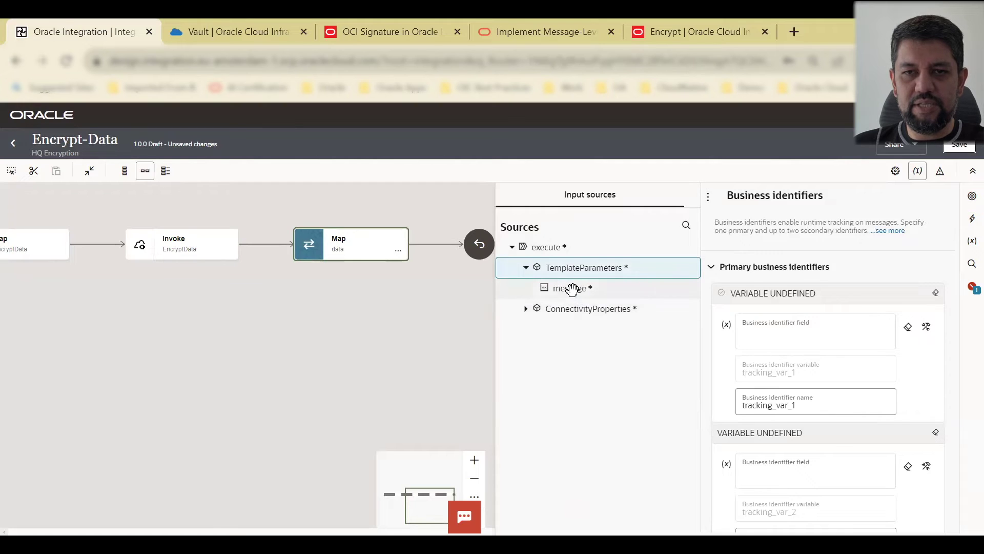
left_click_drag(589, 289, 790, 331)
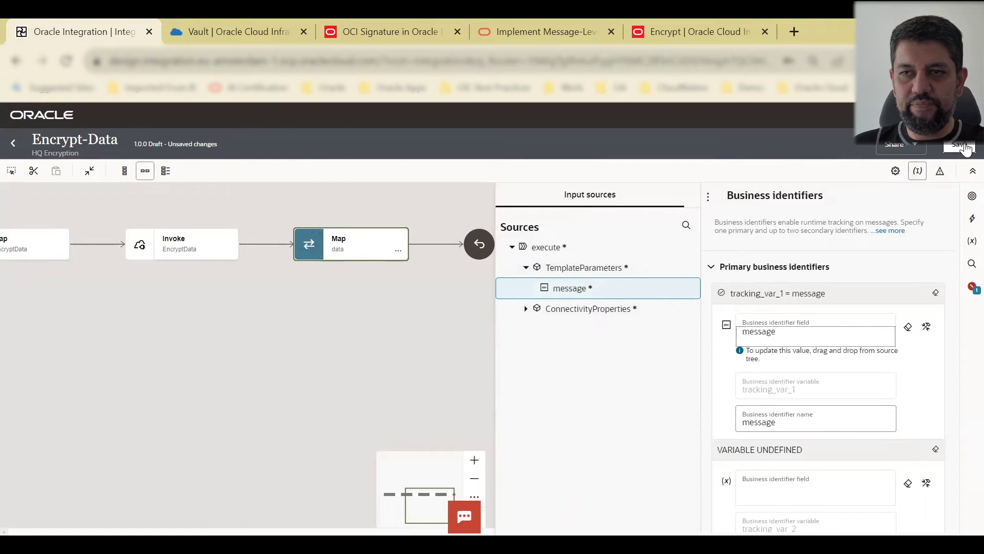
left_click(959, 146)
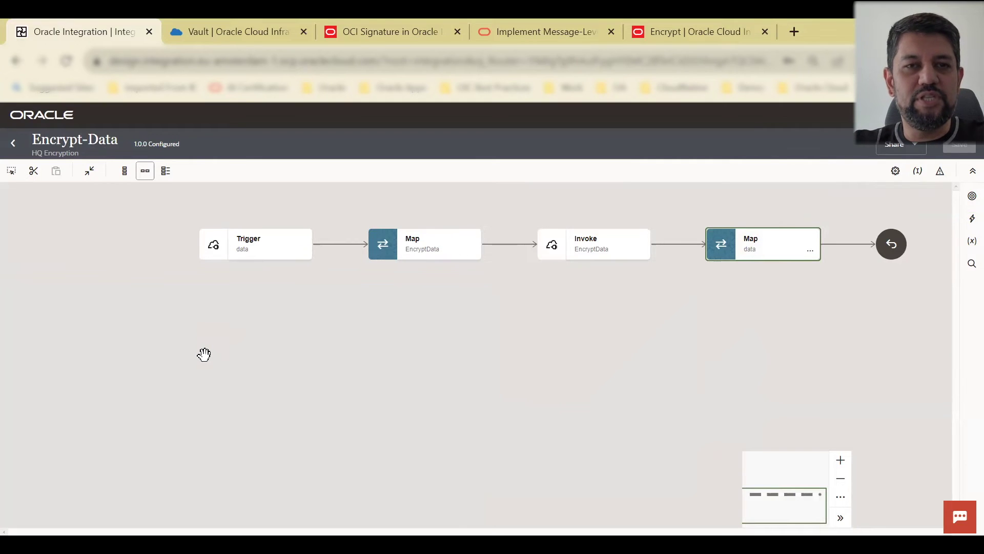
left_click(14, 143)
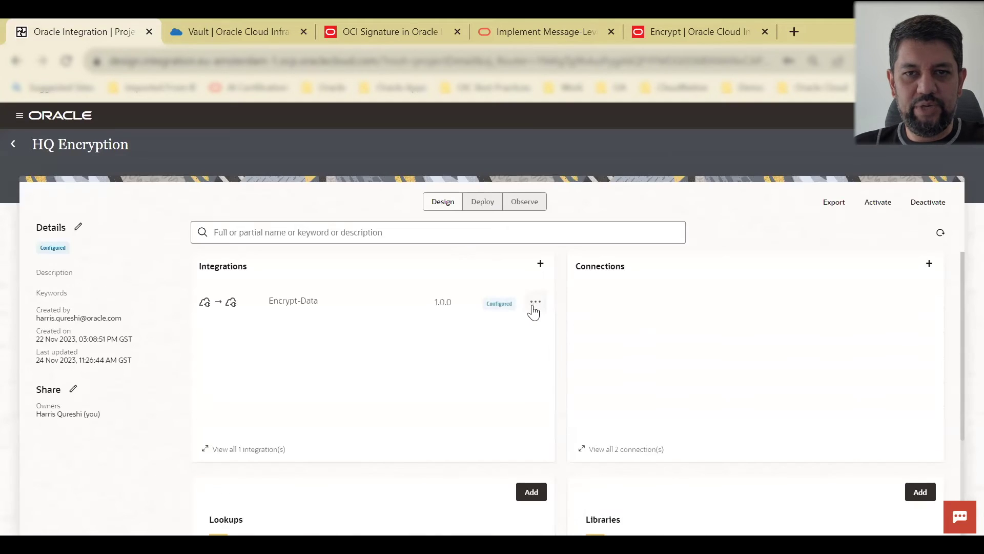
Step: Activate Encrypt-Data with Debug tracing, then refresh to confirm its status is Active
left_click(535, 302)
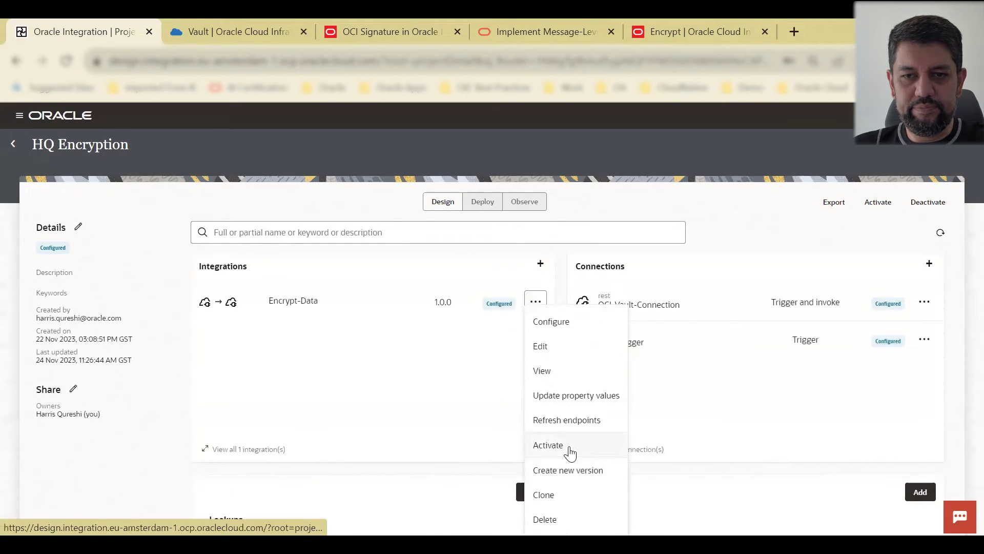
left_click(548, 445)
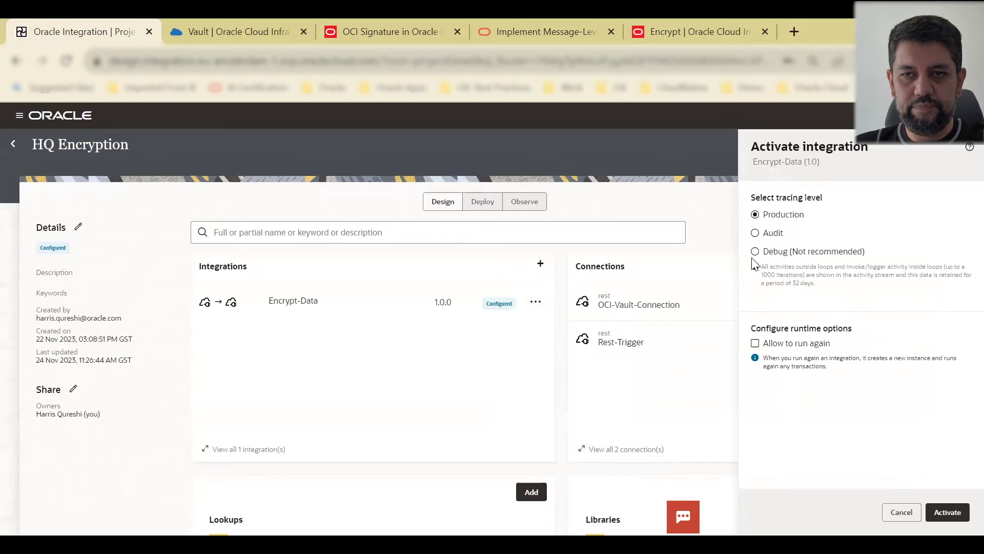
left_click(821, 251)
left_click(947, 512)
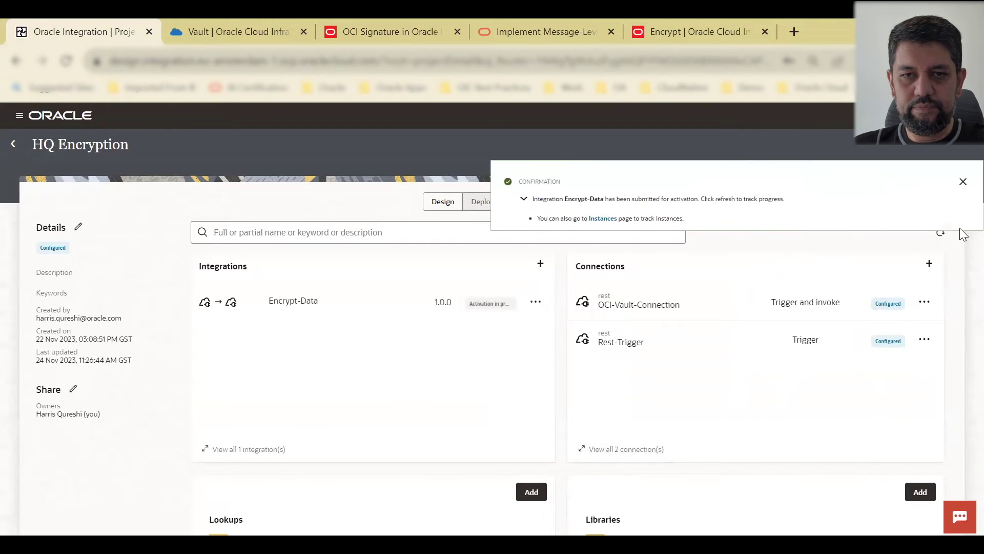
left_click(962, 183)
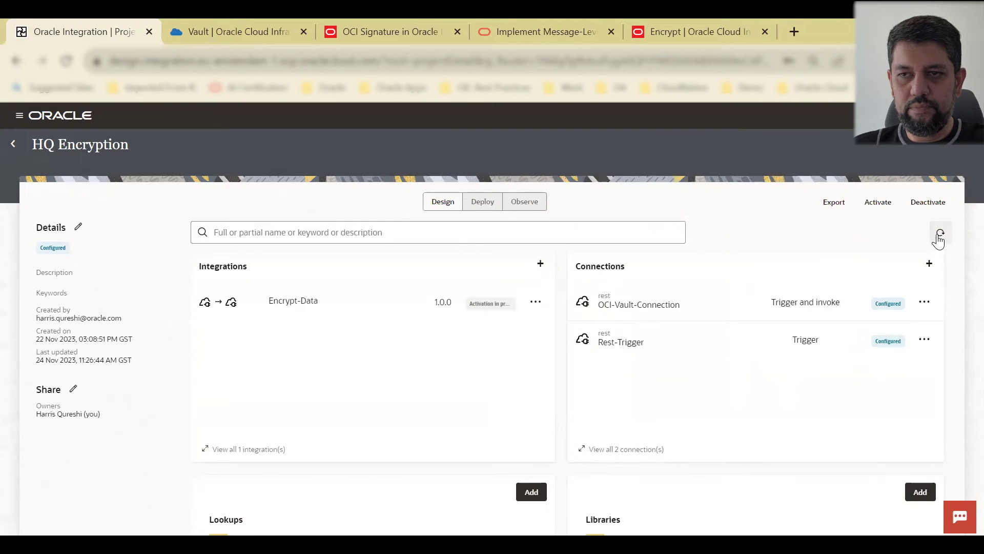
left_click(940, 237)
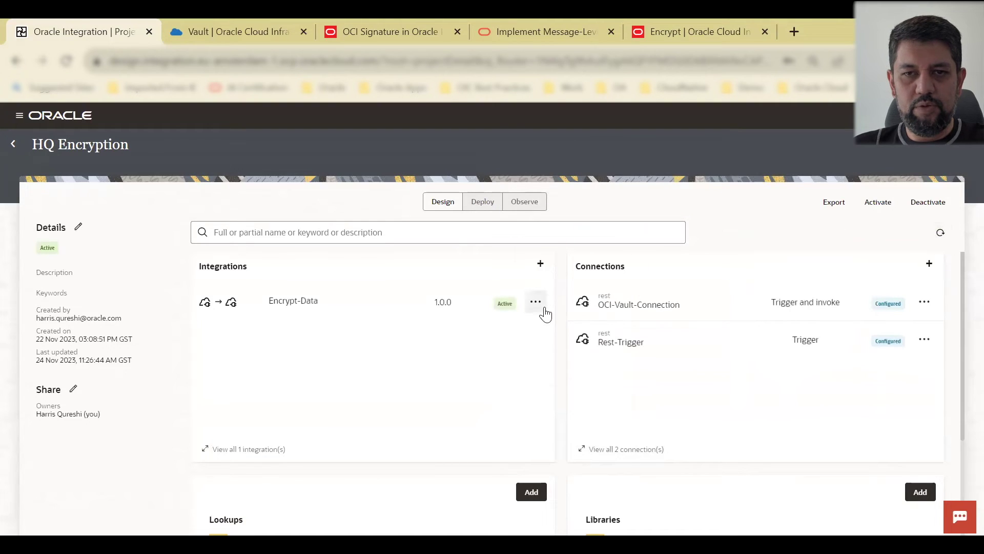
left_click(545, 313)
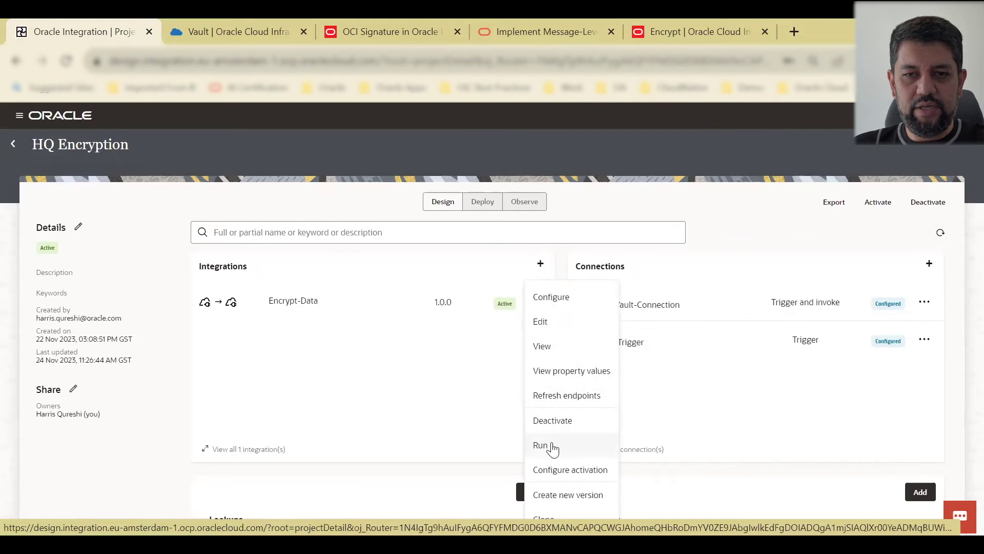
Step: Test-run Encrypt-Data with the message parameter set to 'hello world'
left_click(541, 445)
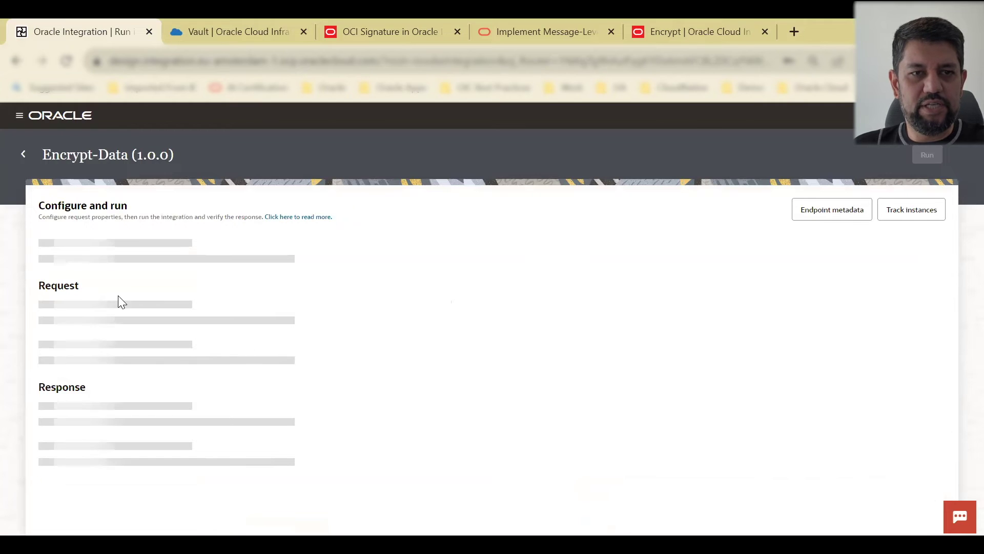
left_click(268, 329)
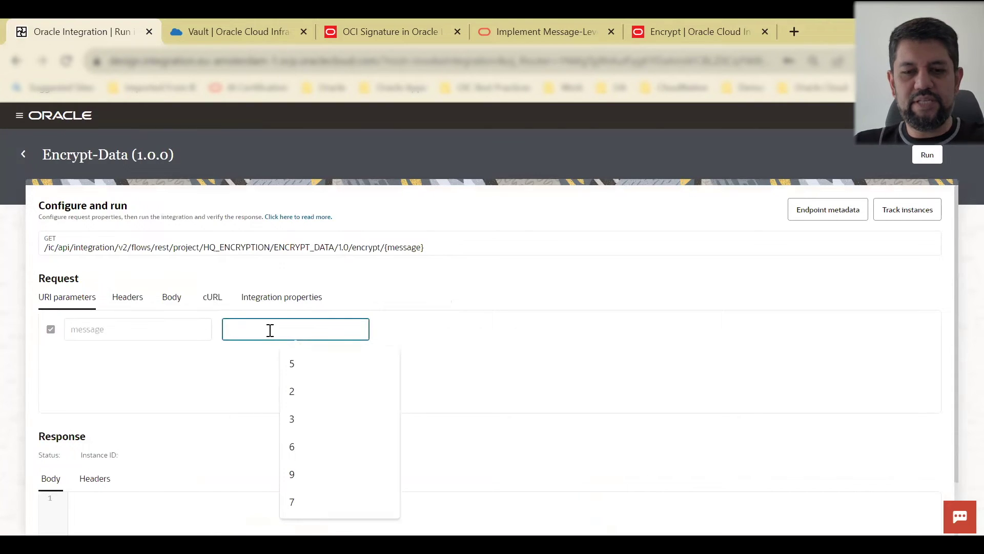
type("hell")
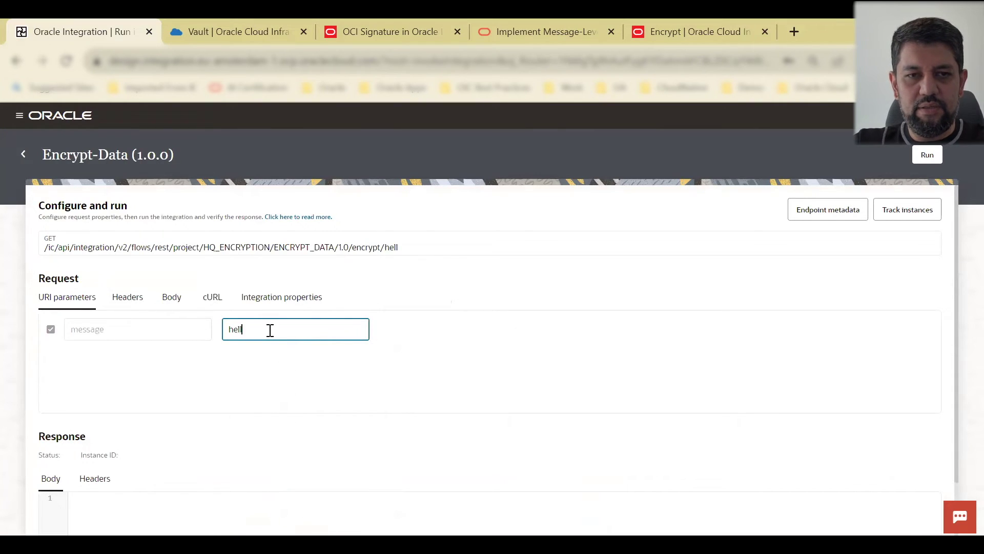
key("BackSpace")
key("BackSpace")
key("BackSpace")
key("BackSpace")
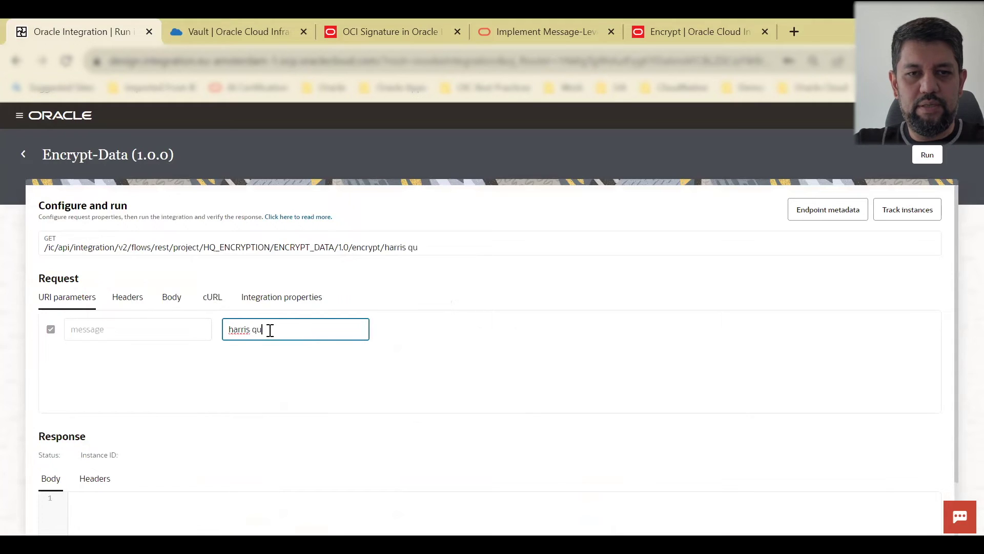
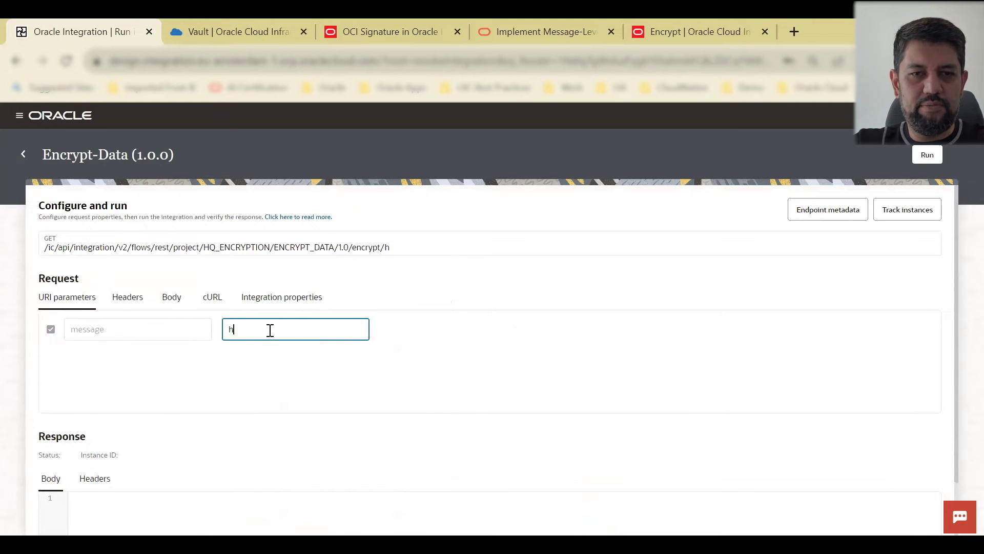
type("ello world")
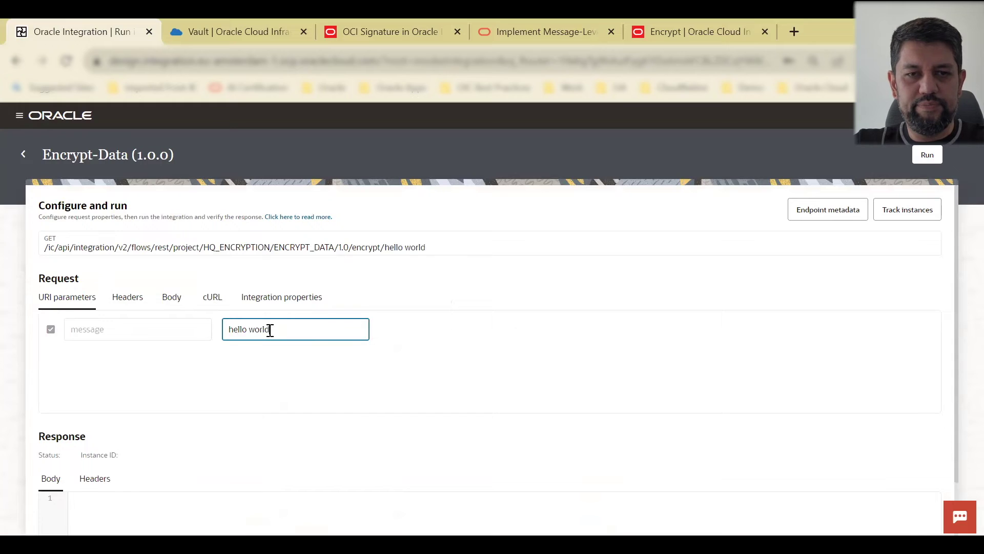
left_click(927, 154)
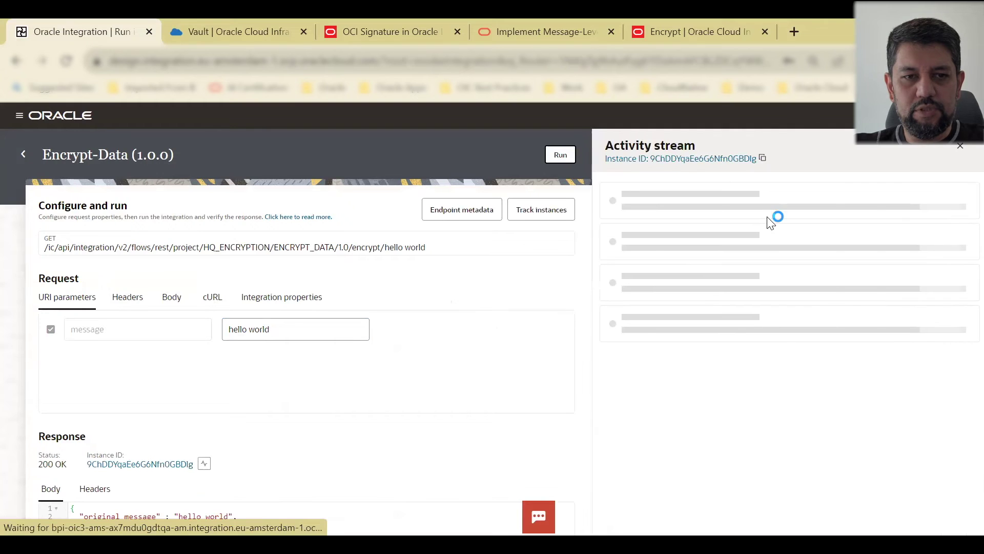
Step: Copy the returned encrypted_message, view the run's instance, and return to the HQ Encryption project
scroll(248, 395, "down", 2)
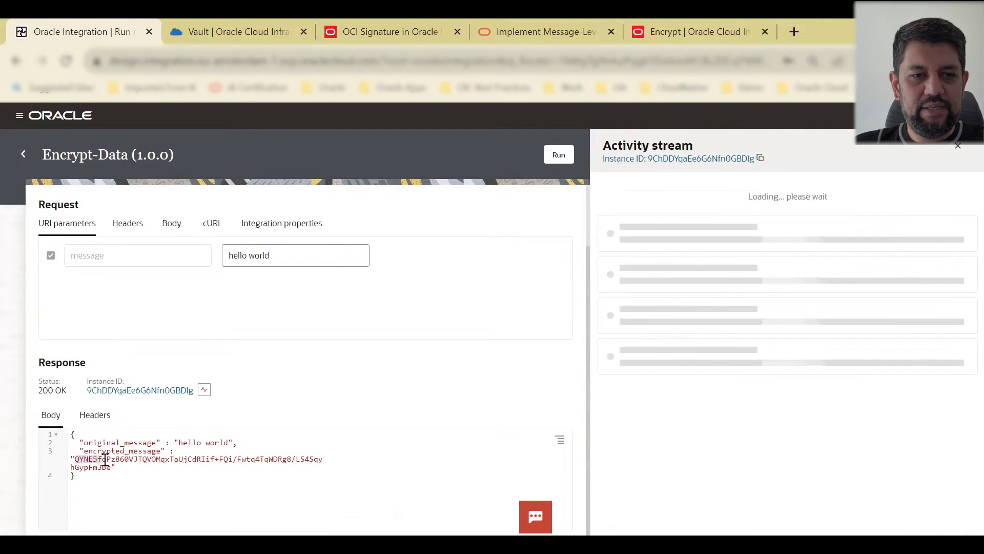
left_click_drag(74, 457, 108, 464)
right_click(105, 463)
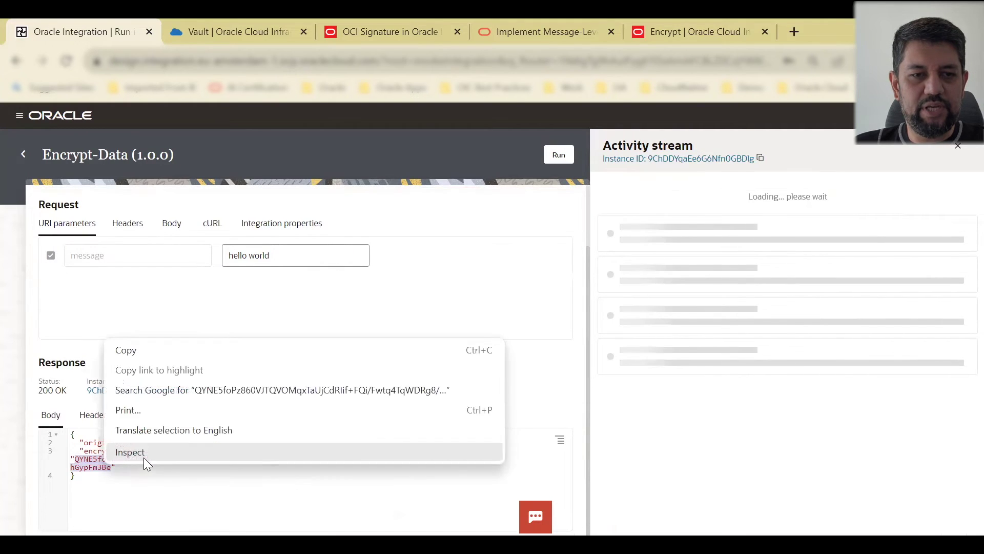
left_click(129, 348)
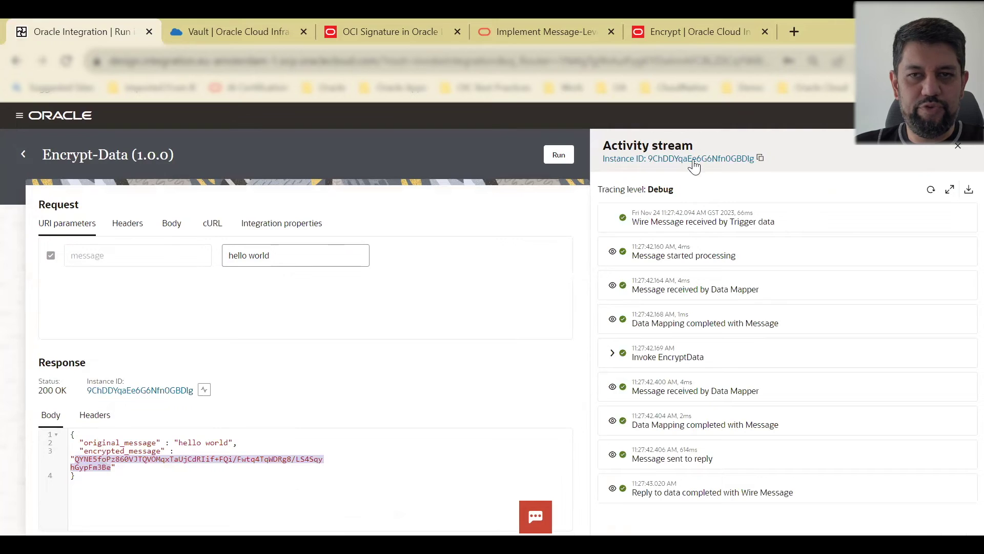
left_click(678, 158)
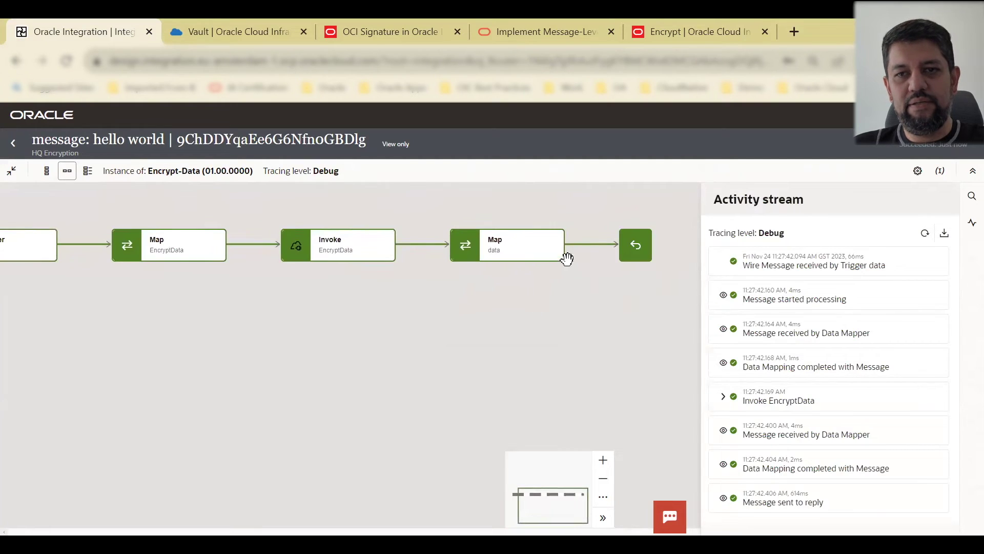
left_click(12, 144)
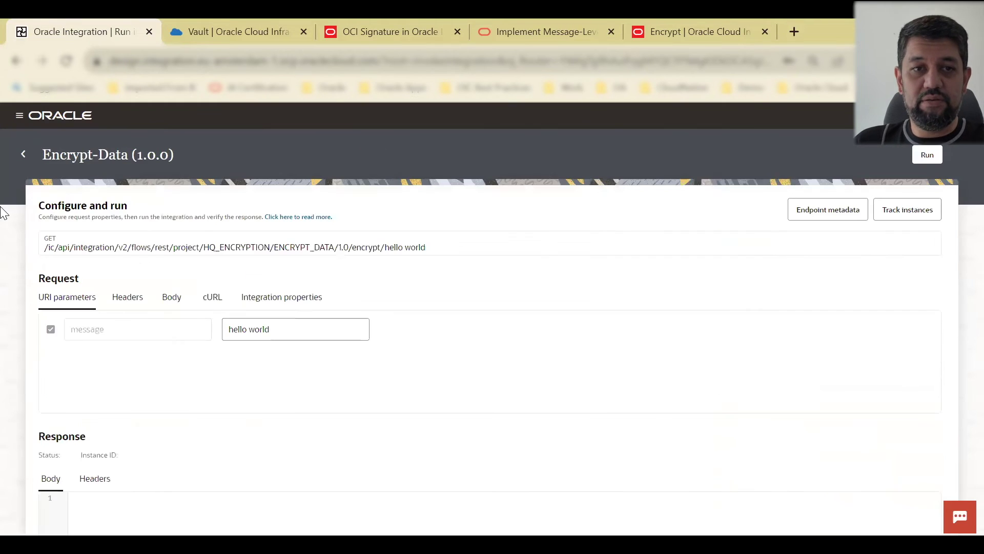
left_click(22, 155)
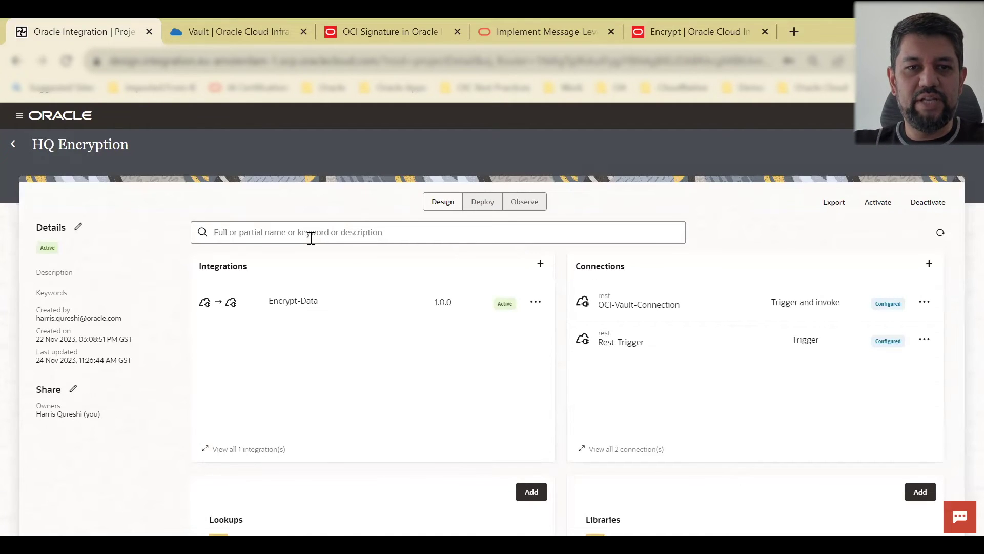
Step: Create an application integration named Decrypt-Data using Rest-Trigger as its trigger
left_click(541, 265)
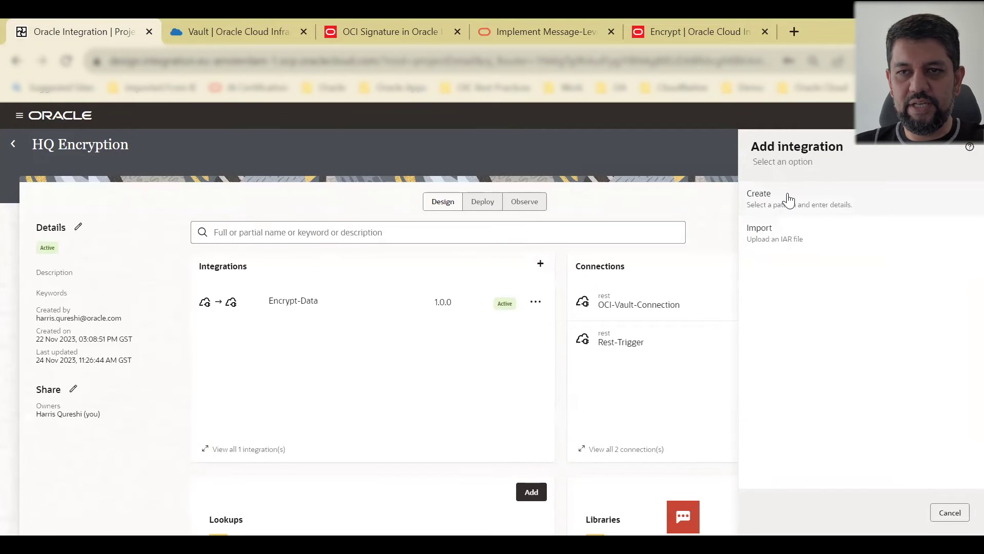
left_click(788, 201)
left_click(817, 204)
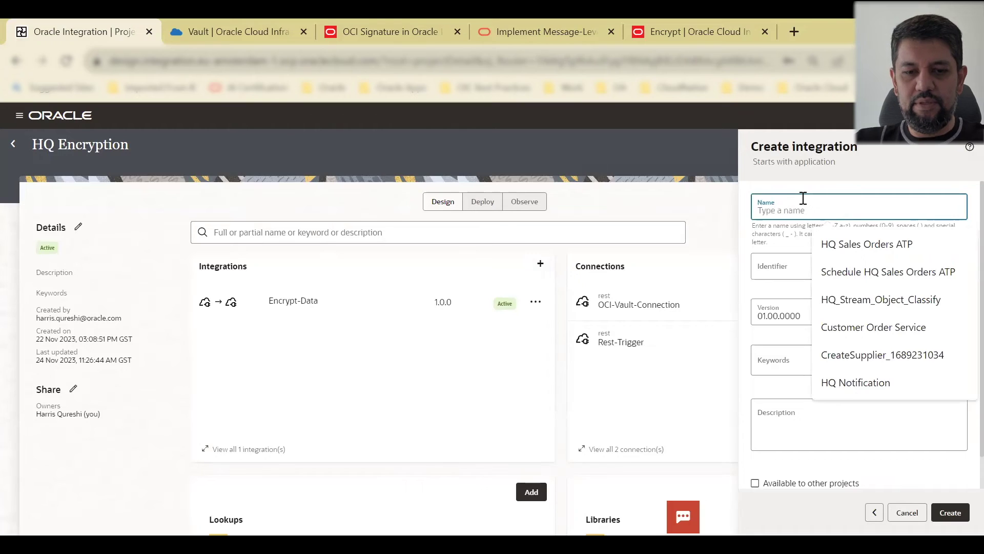
type("Decrypt-")
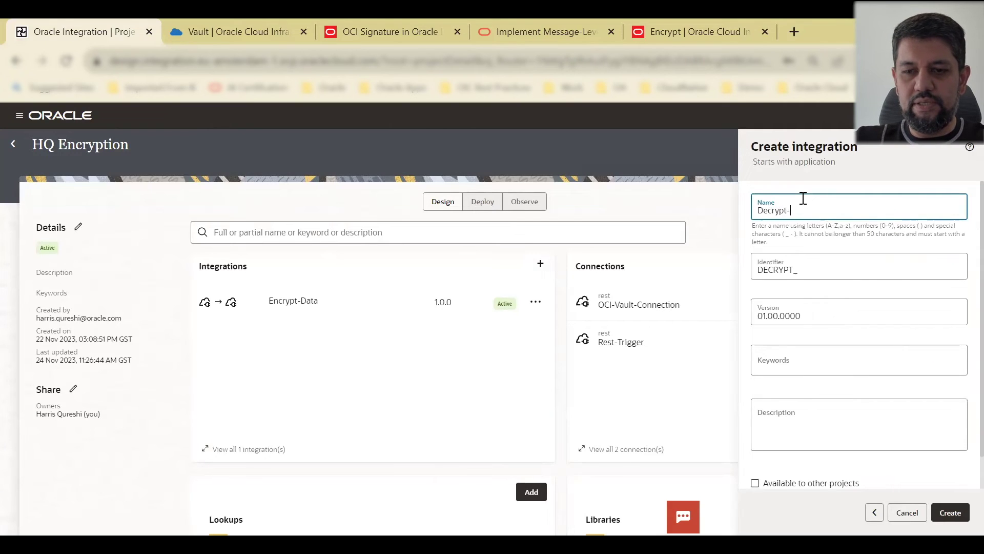
type("Data")
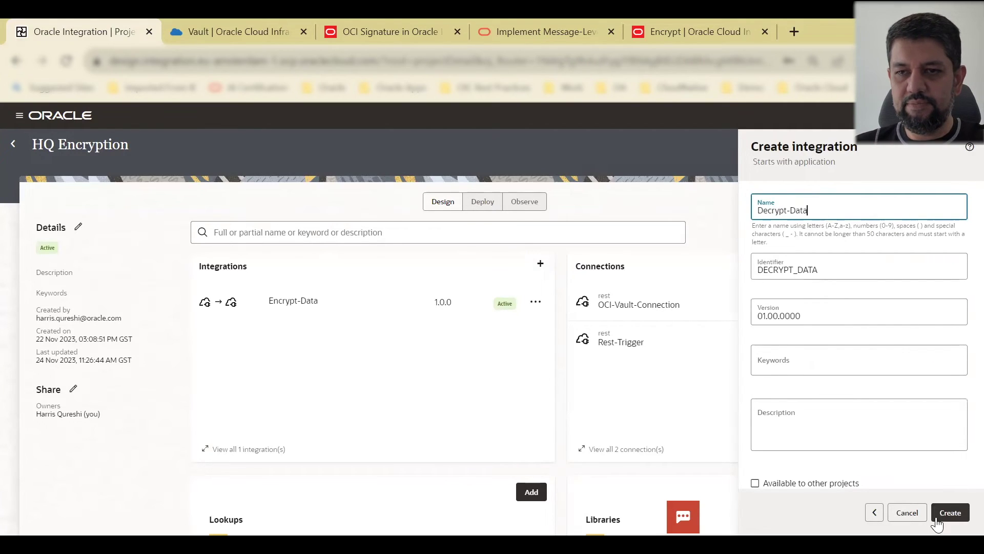
left_click(949, 513)
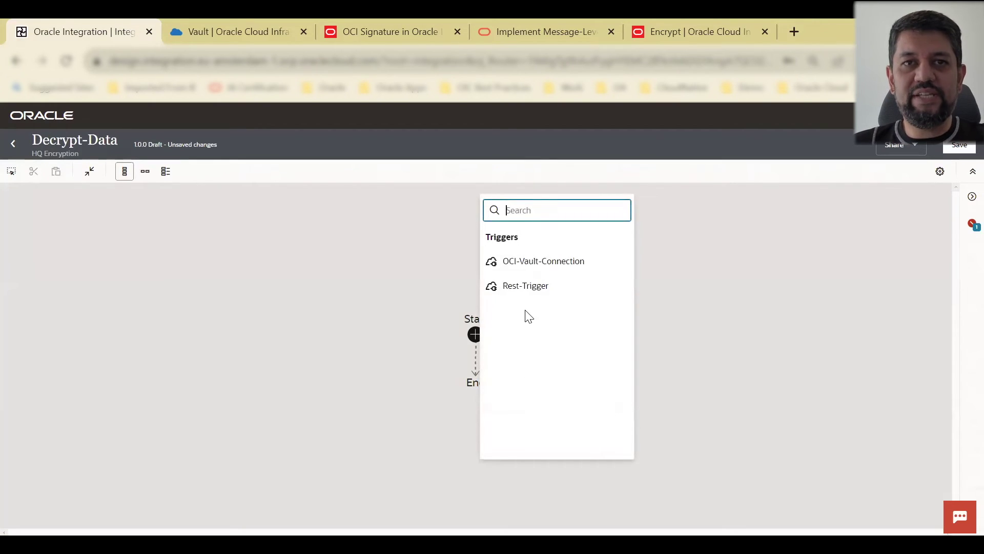
left_click(537, 290)
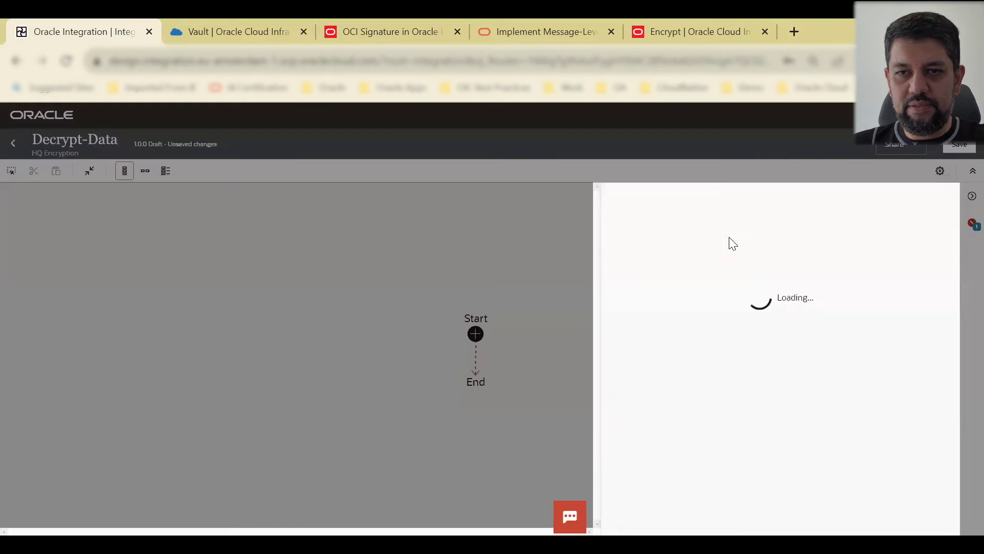
left_click(685, 257)
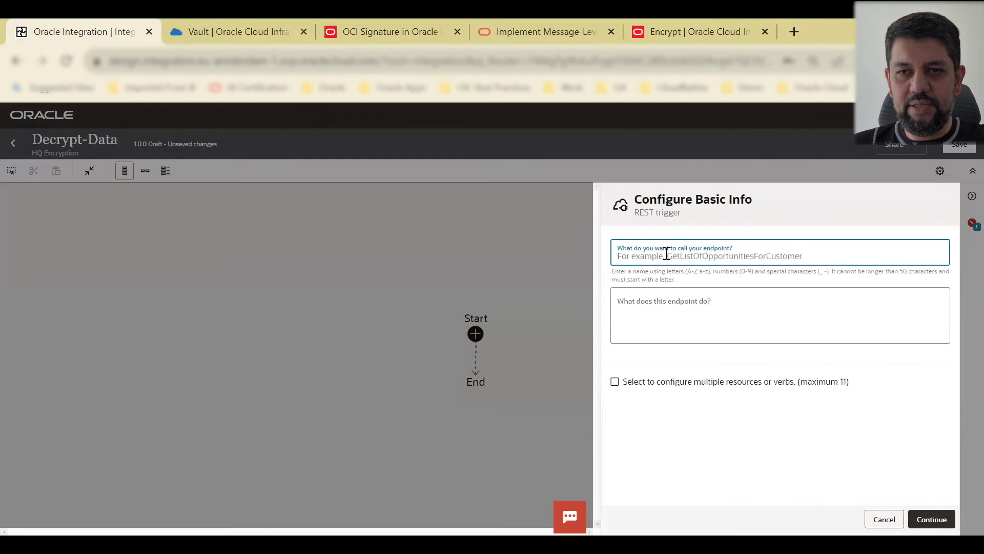
Step: Name the trigger endpoint and enter /decrypt as its resource URI
type("data")
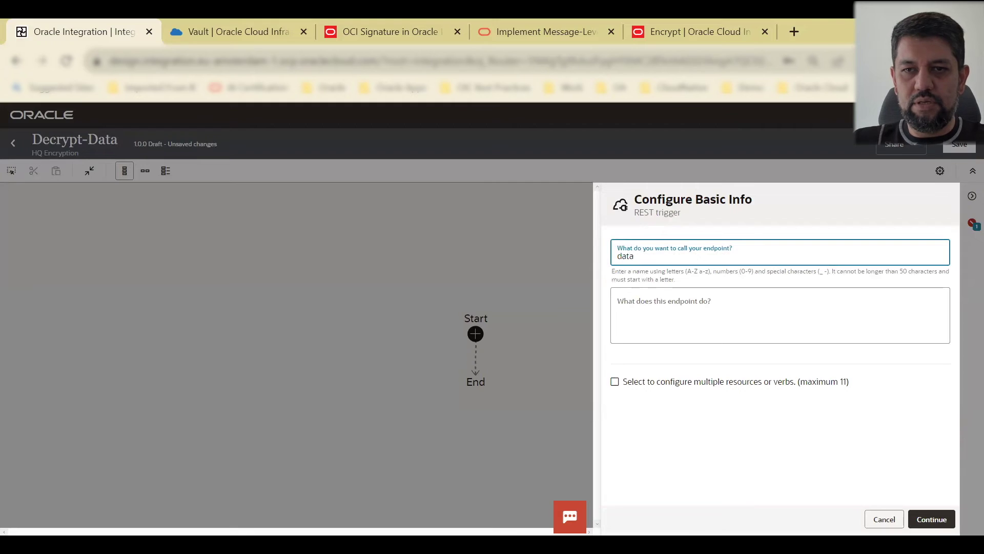
left_click(931, 520)
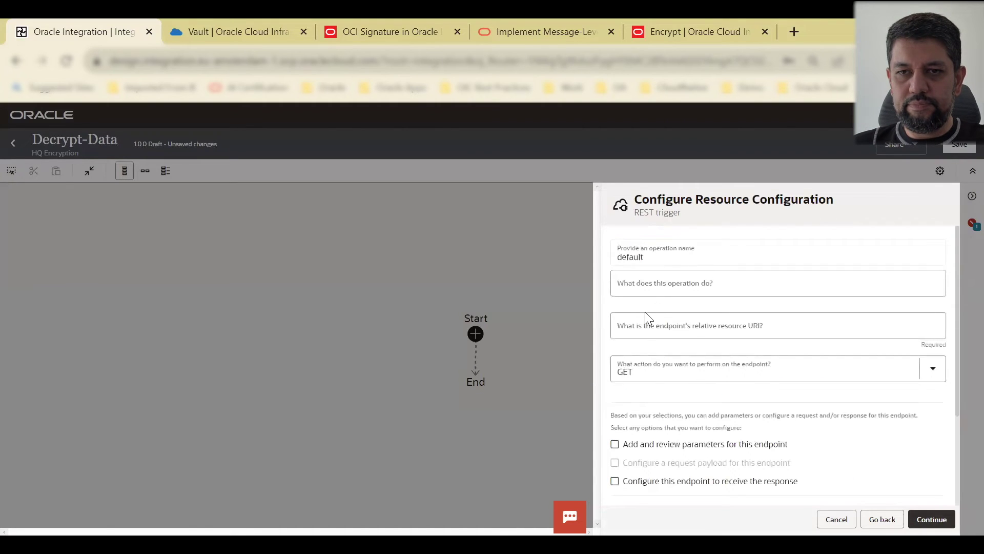
left_click(646, 328)
type("/decrypt")
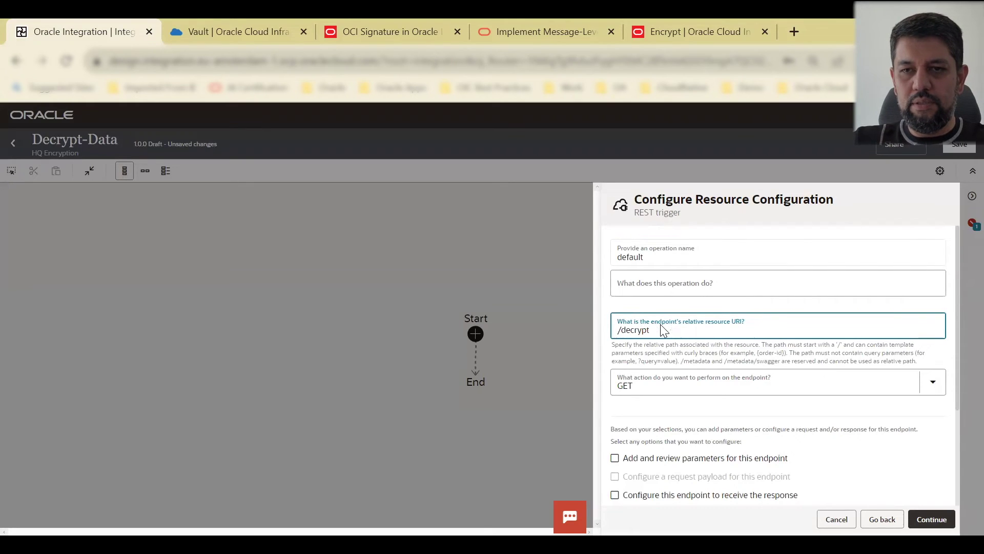
Step: Set the endpoint action to POST and enable the request payload and response
scroll(719, 325, "down", 2)
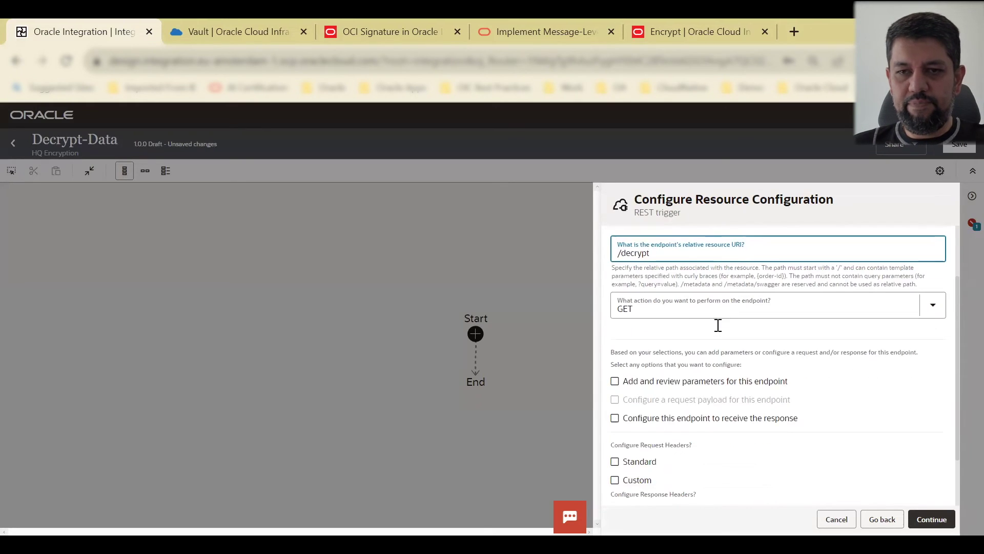
left_click(687, 305)
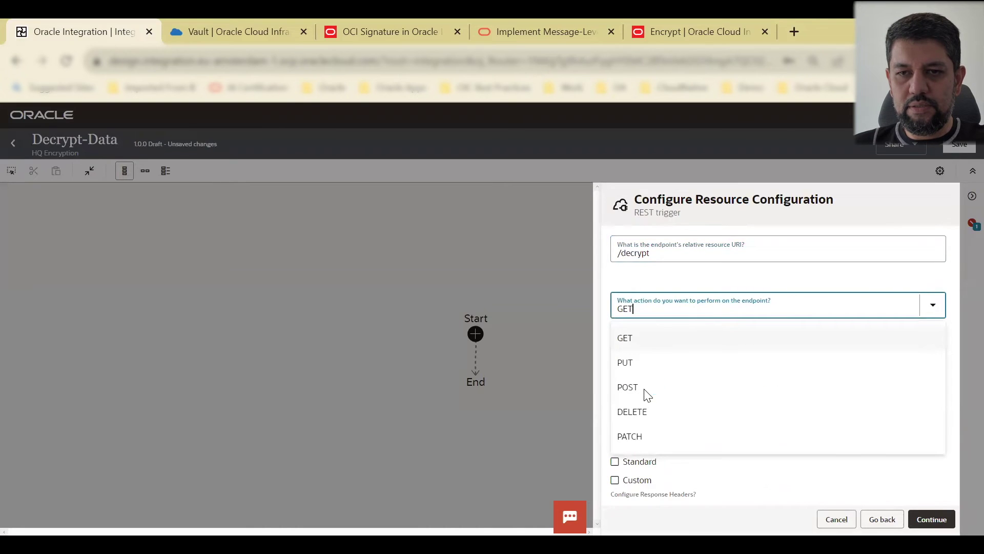
scroll(639, 394, "up", 2)
left_click(661, 380)
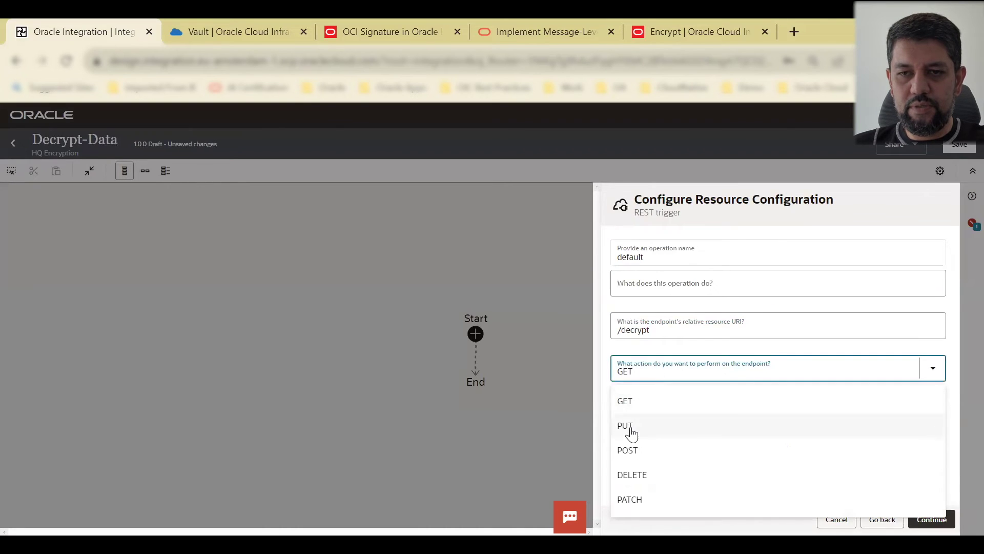
left_click(628, 450)
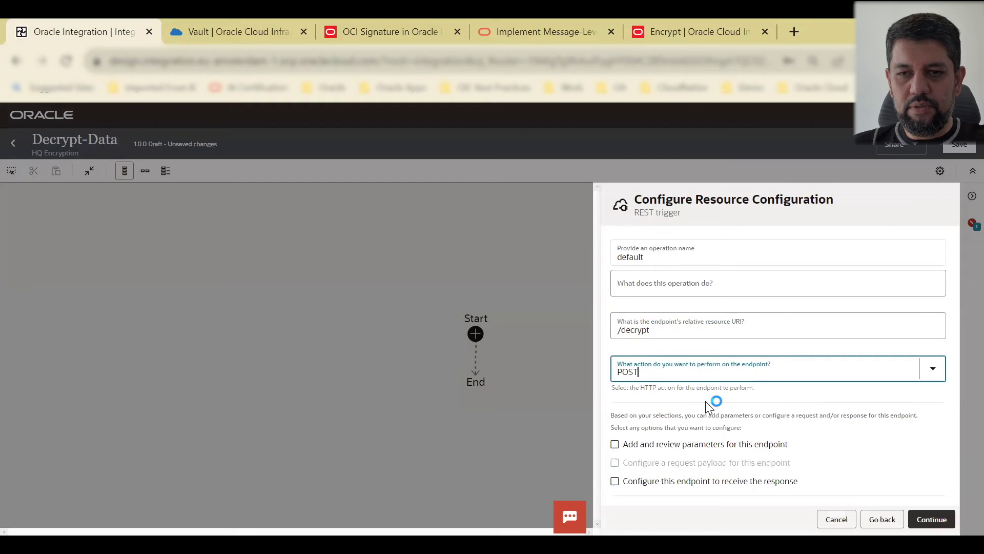
scroll(705, 401, "down", 2)
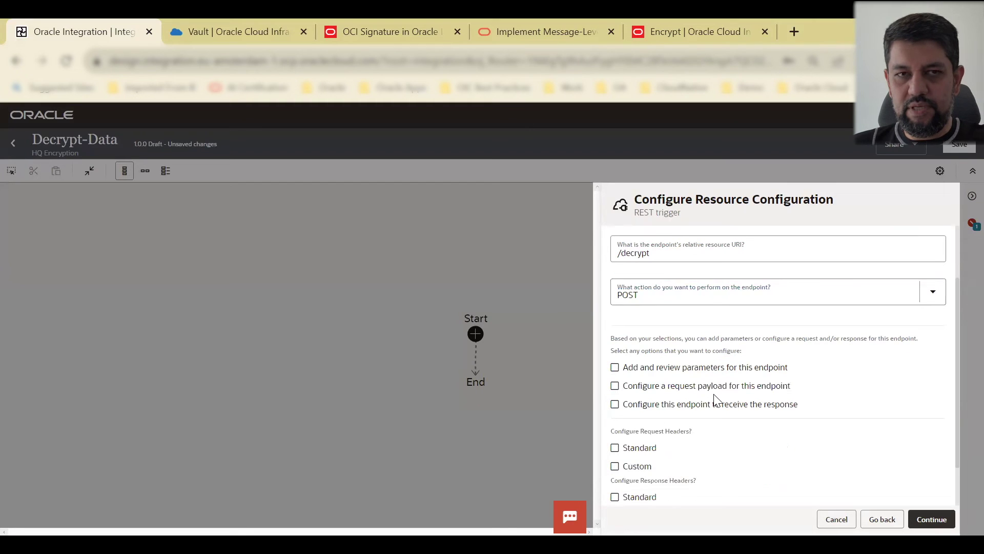
left_click(616, 390)
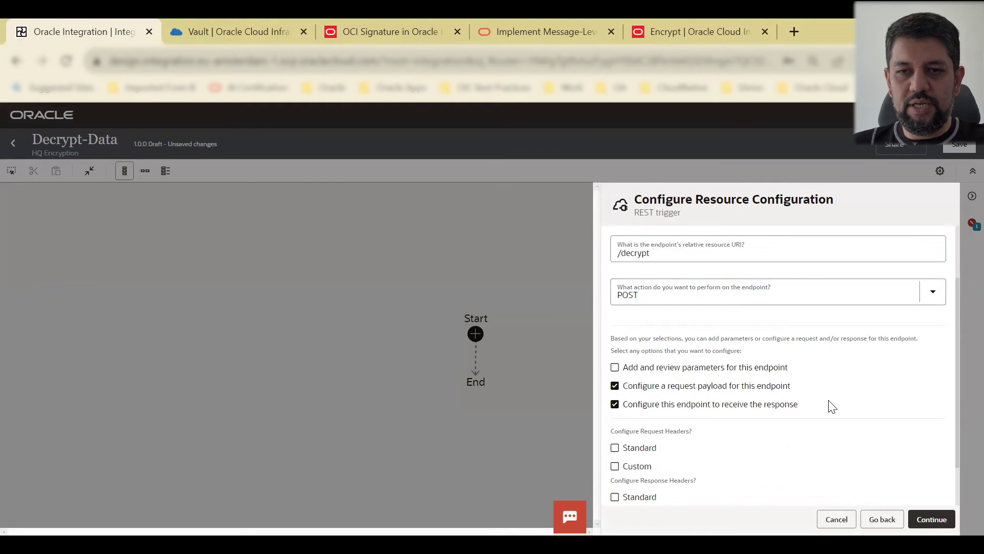
Step: Choose JSON Sample as the trigger's request payload format
left_click(942, 528)
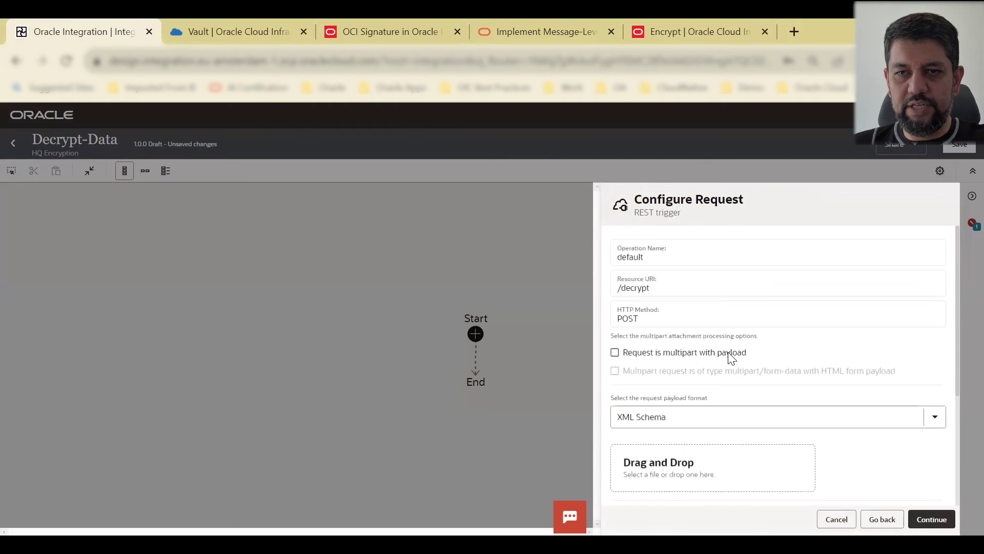
left_click(695, 420)
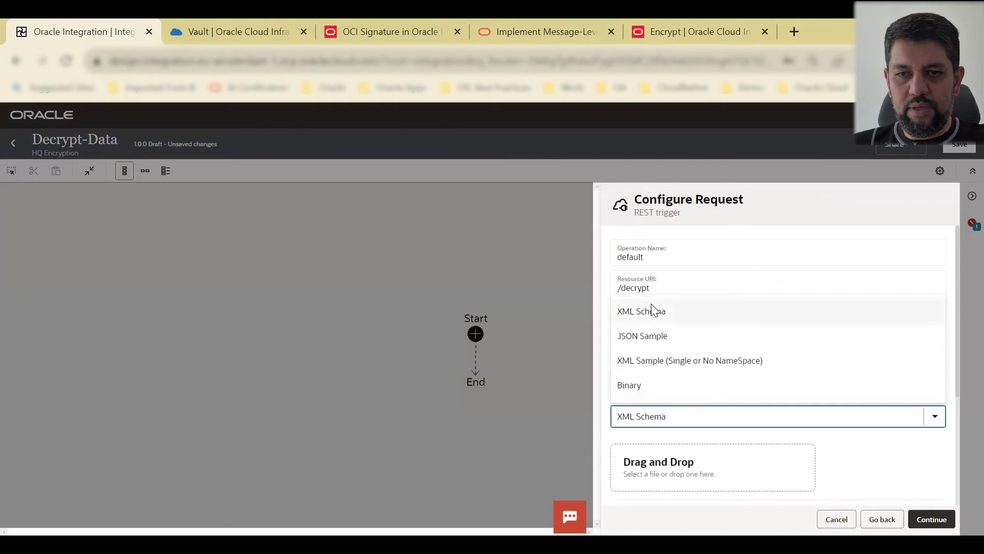
left_click(652, 336)
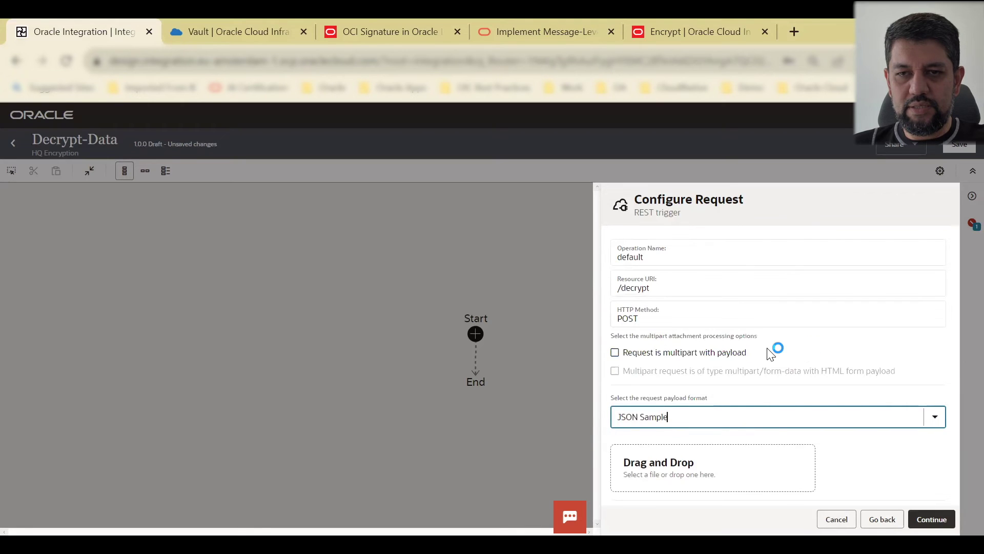
scroll(771, 353, "down", 4)
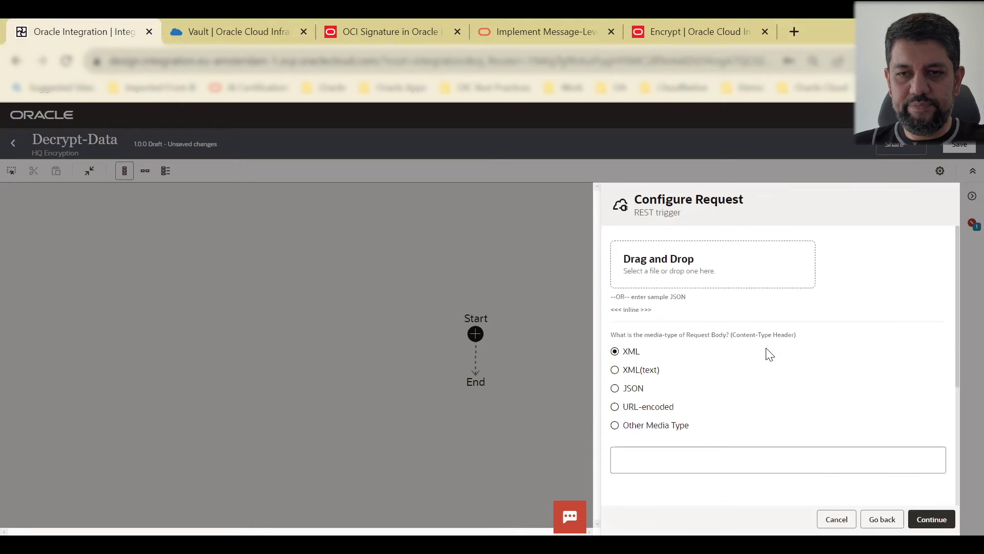
left_click(647, 309)
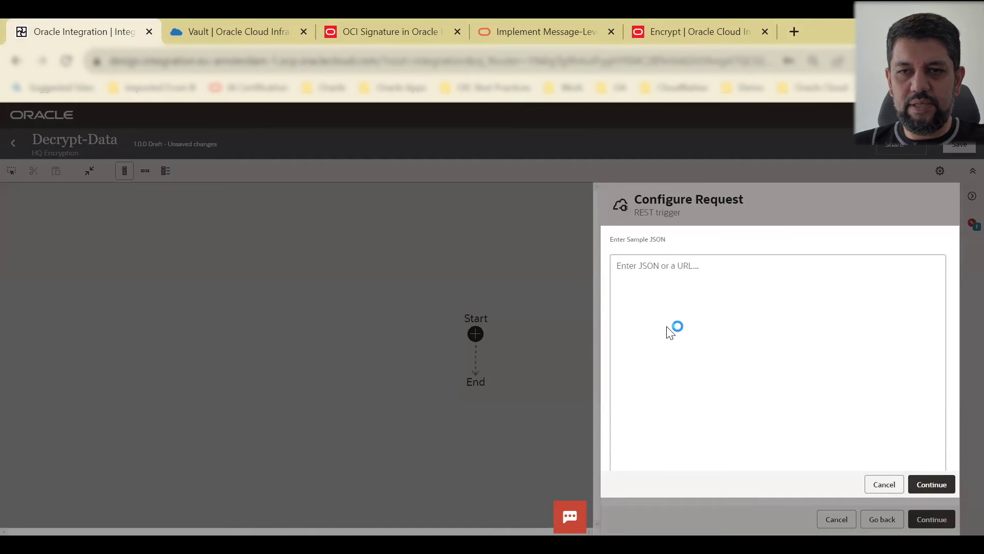
key("Escape")
scroll(676, 414, "down", 2)
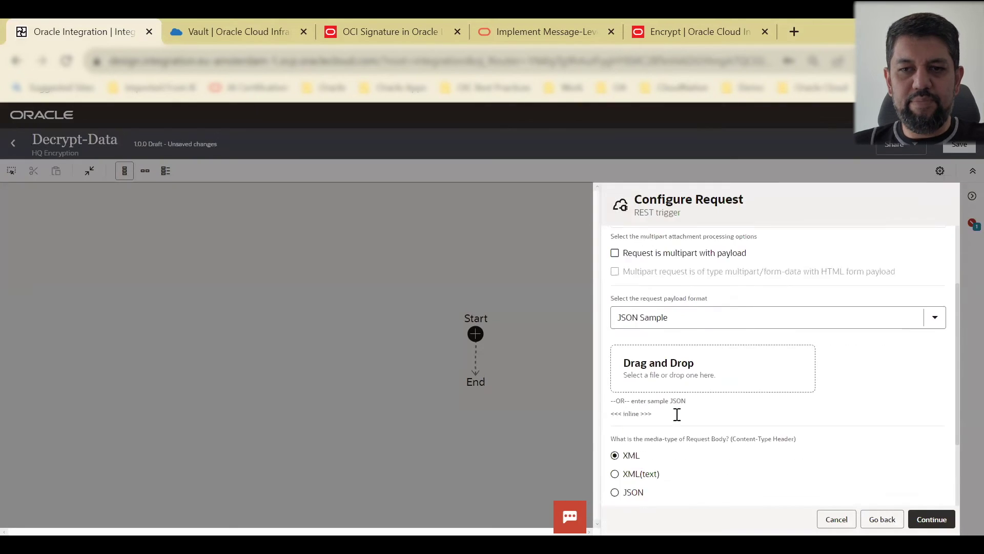
scroll(677, 414, "down", 1)
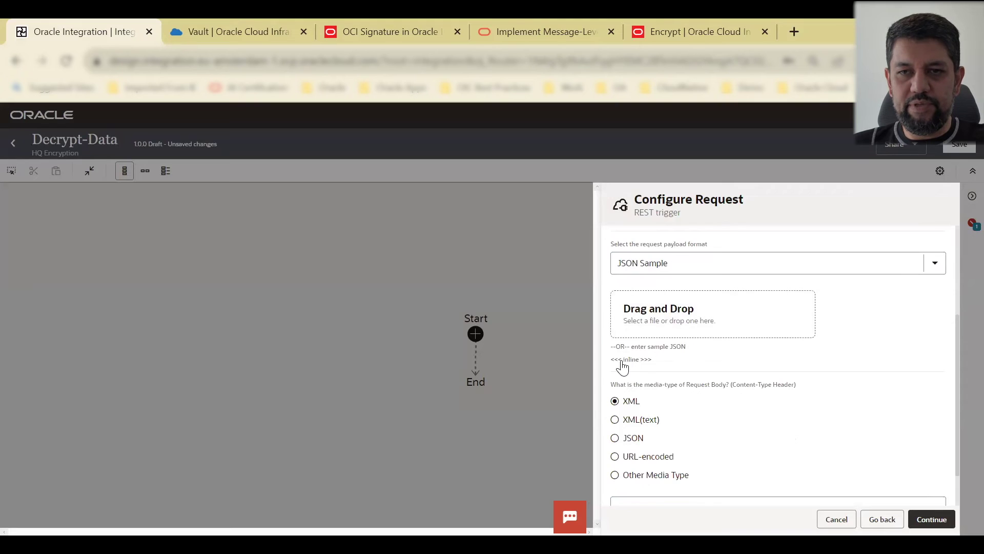
Step: Paste the cipherText JSON sample from the notes as the request, sent as JSON
left_click(626, 360)
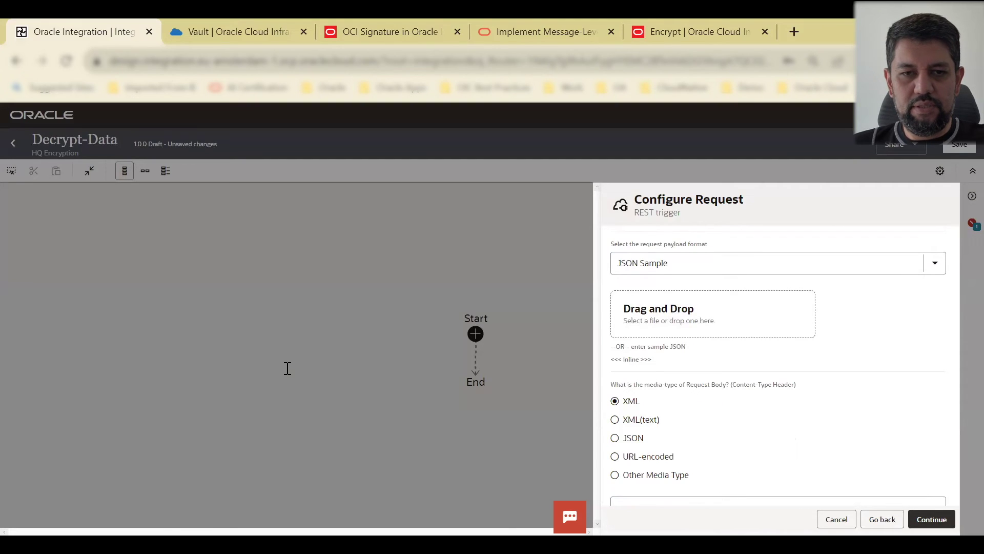
key("alt+Tab")
left_click_drag(162, 396, 866, 391)
key("ctrl+c")
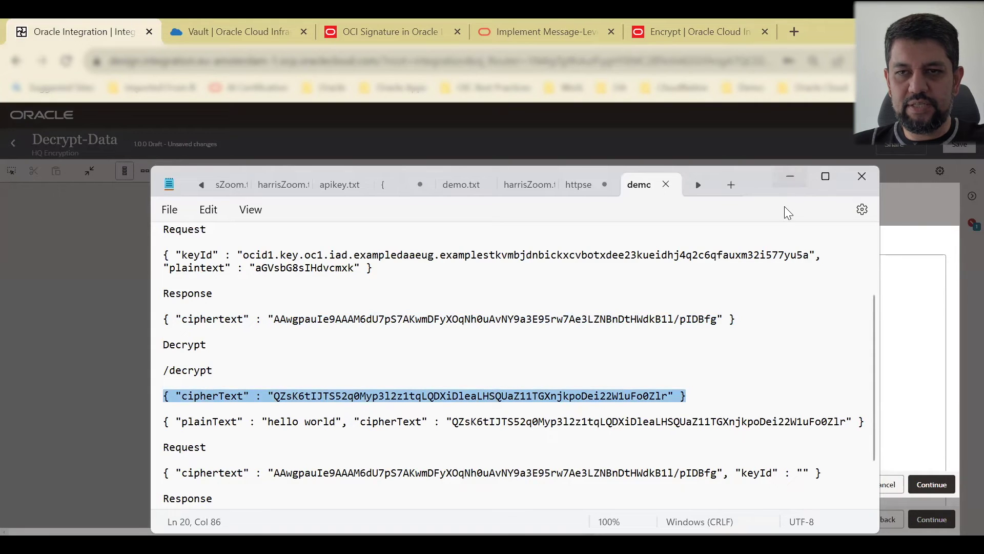
key("alt+Tab")
key("ctrl+v")
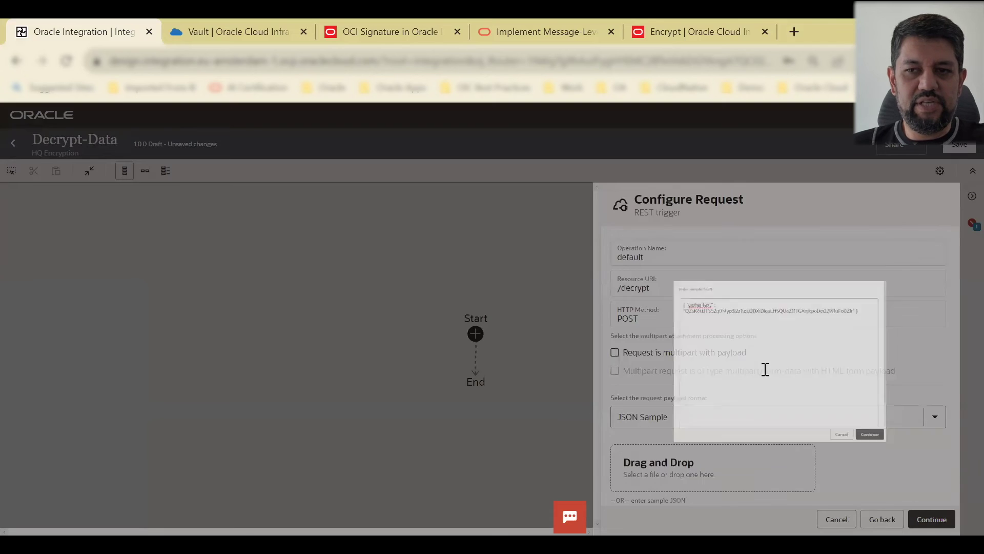
scroll(878, 384, "down", 3)
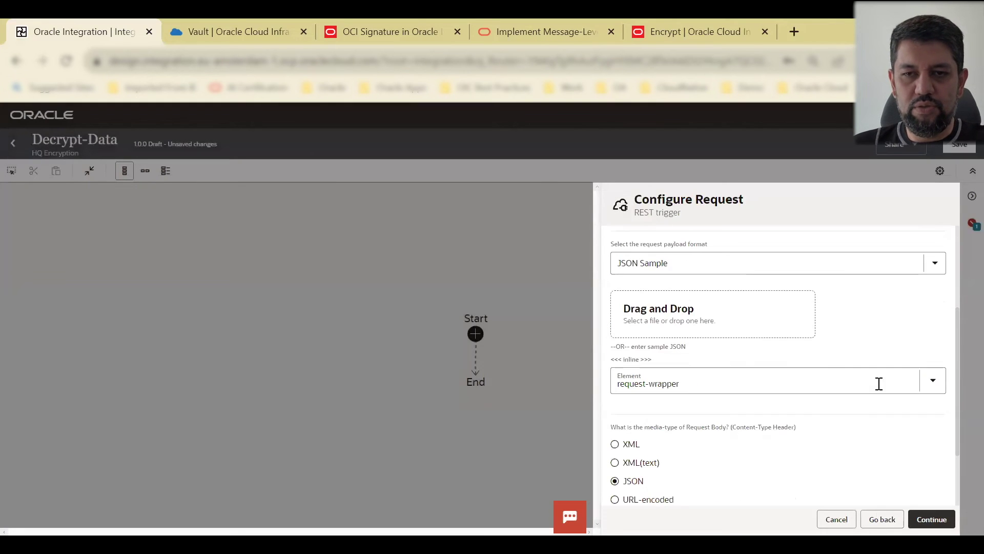
left_click(932, 519)
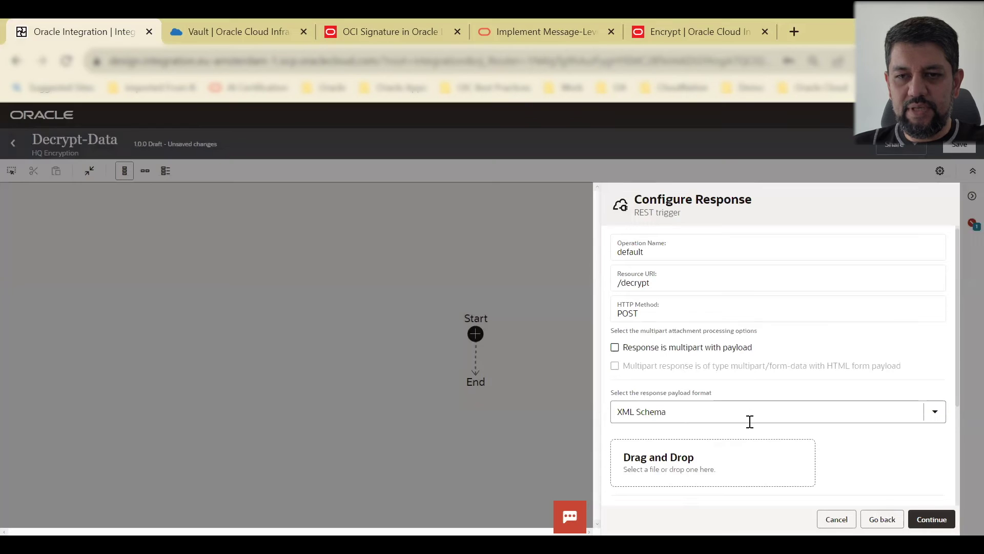
Step: Choose JSON Sample as the trigger's response payload format
scroll(739, 426, "down", 3)
scroll(731, 379, "up", 2)
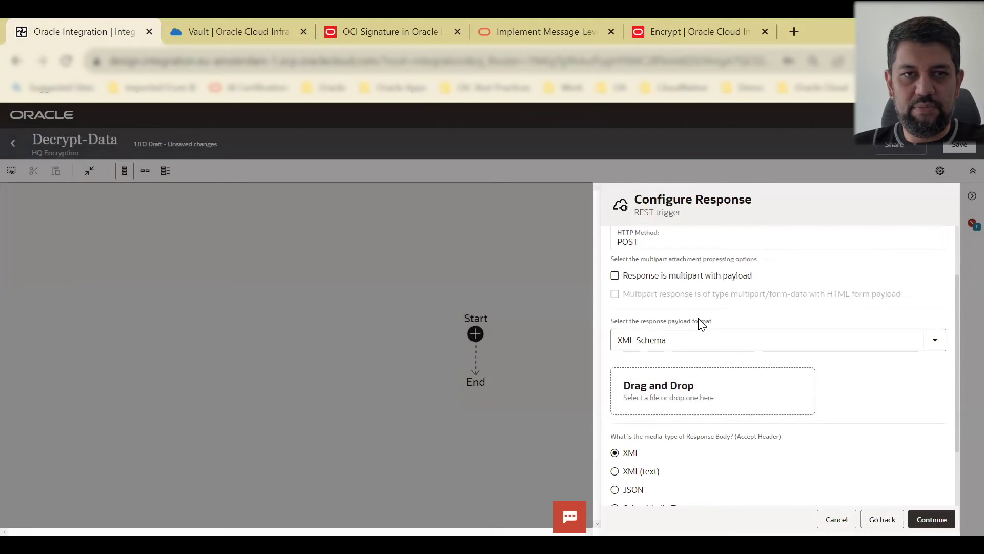
left_click(687, 342)
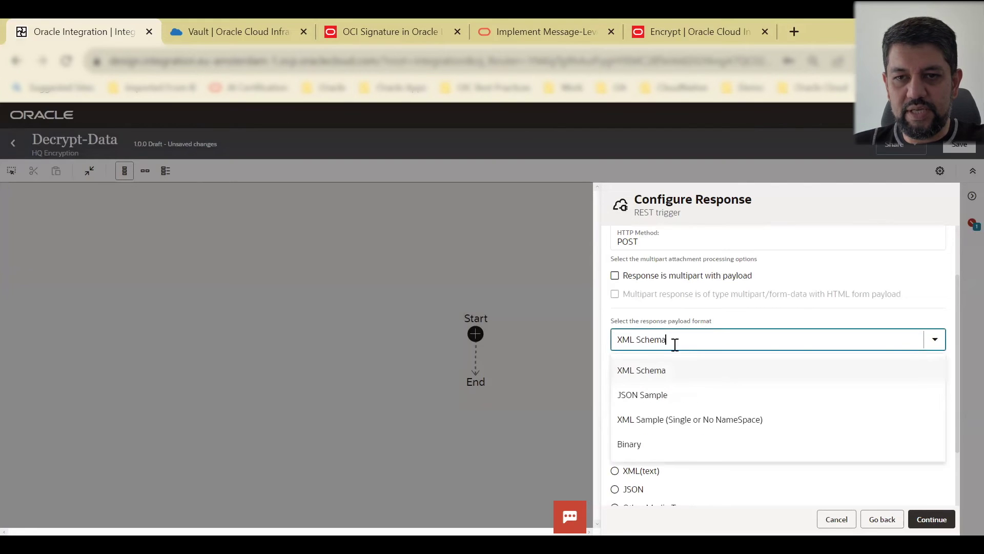
left_click(648, 397)
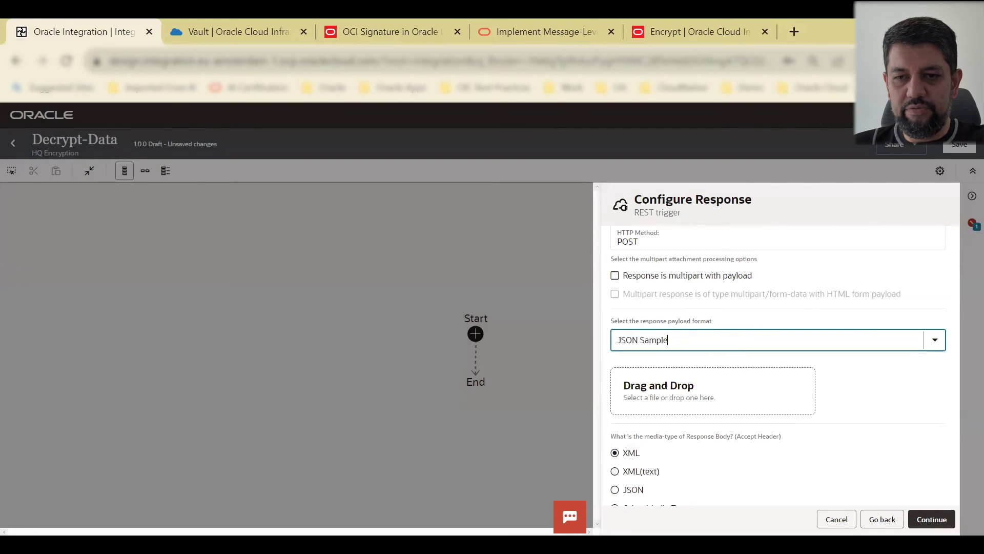
Step: Paste the plainText and cipherText JSON sample from the notes as the response
key("alt+Tab")
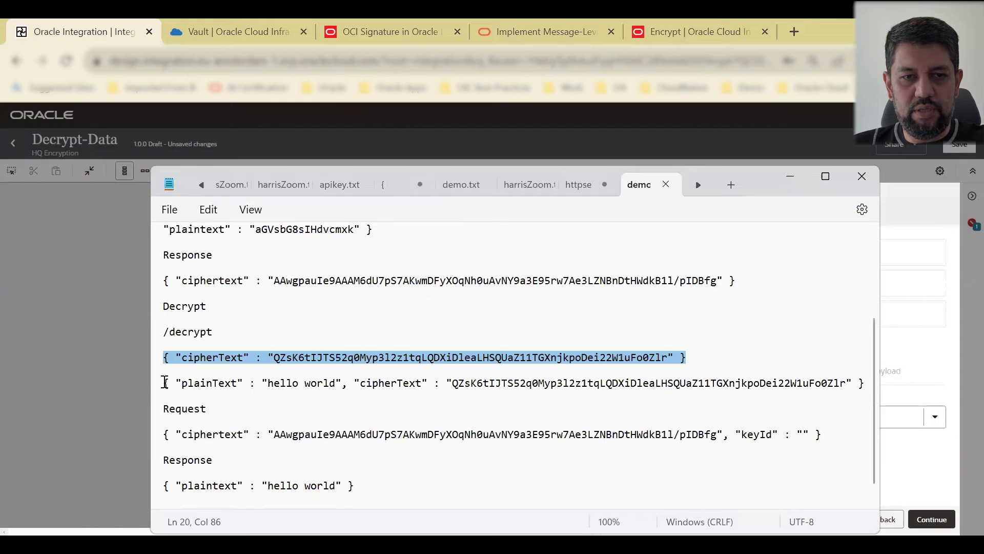
left_click_drag(165, 382, 853, 384)
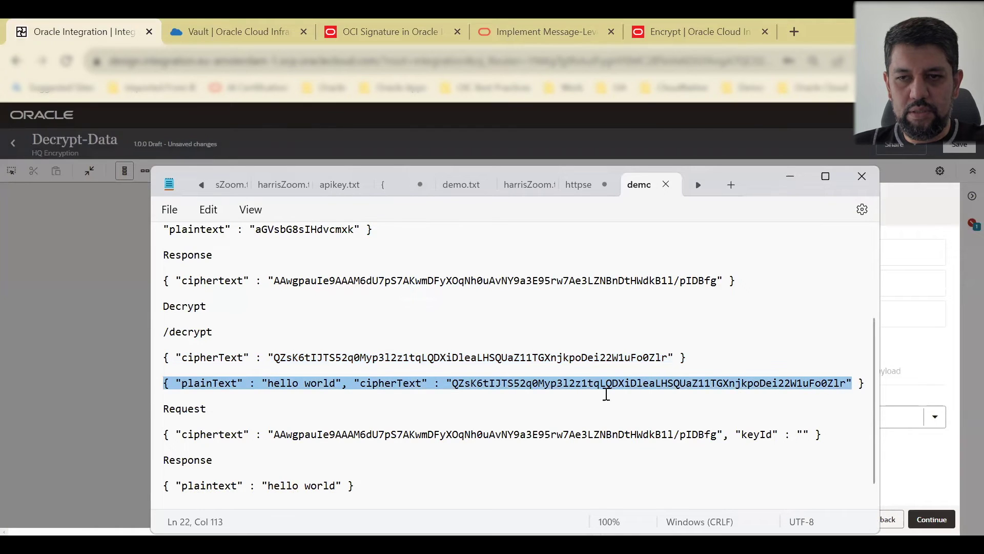
scroll(606, 393, "down", 1)
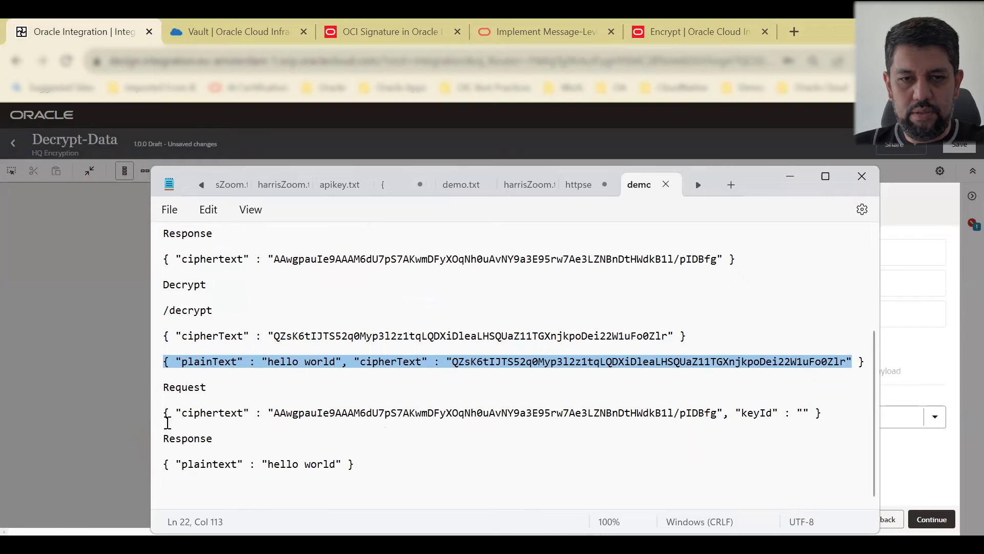
left_click_drag(858, 363, 864, 367)
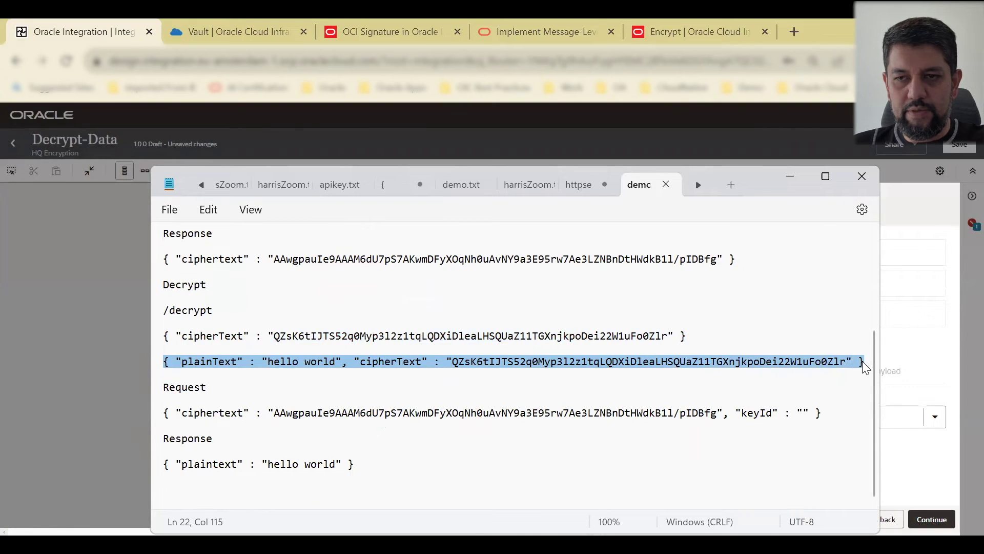
left_click(788, 180)
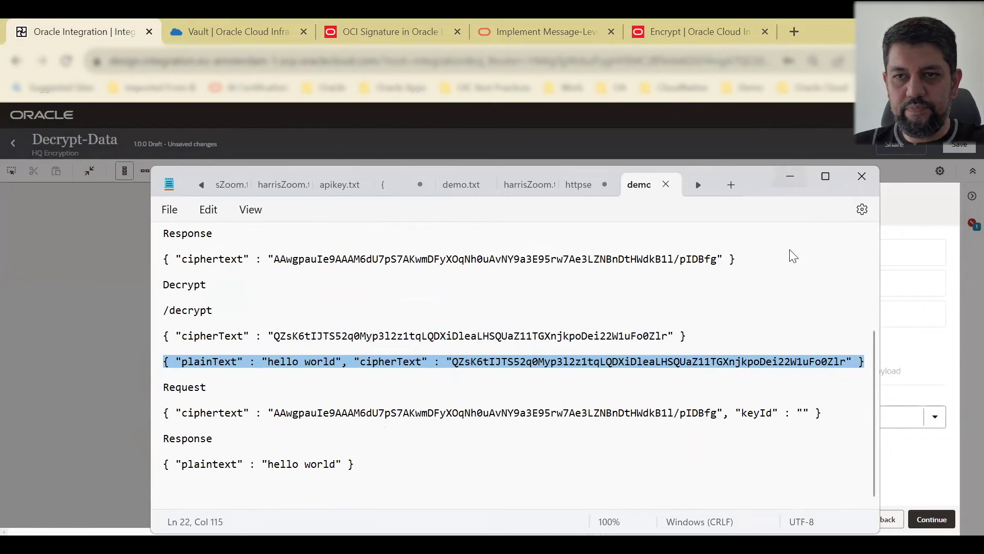
scroll(687, 451, "down", 2)
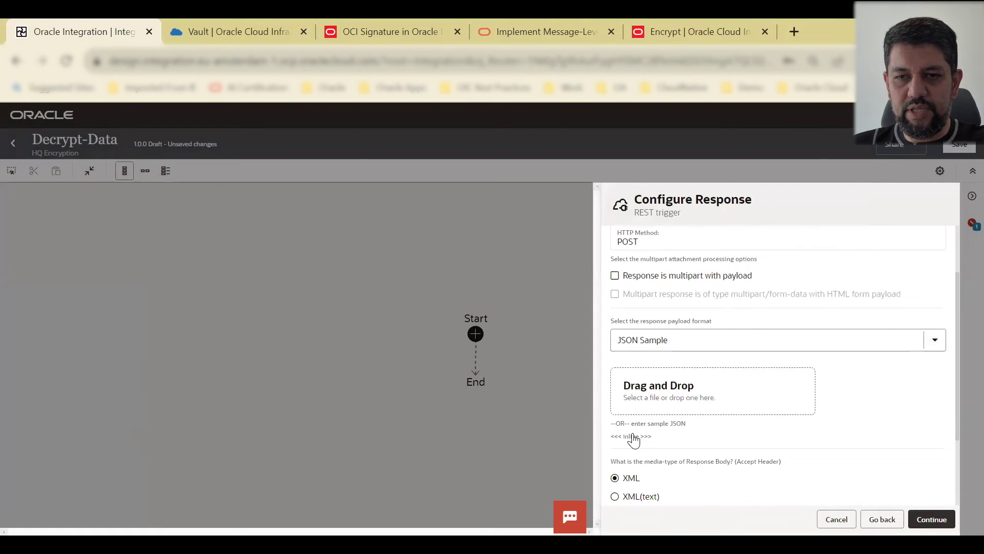
type("{ \"plainText\" : \"hello world\", \"cipherText\" : \"QZsK6tIJTS52q0Myp3l2z1tqLQDXiDleaLHSQUaZ11TGXnjkpoDei22W1uFo0ZIr\" }")
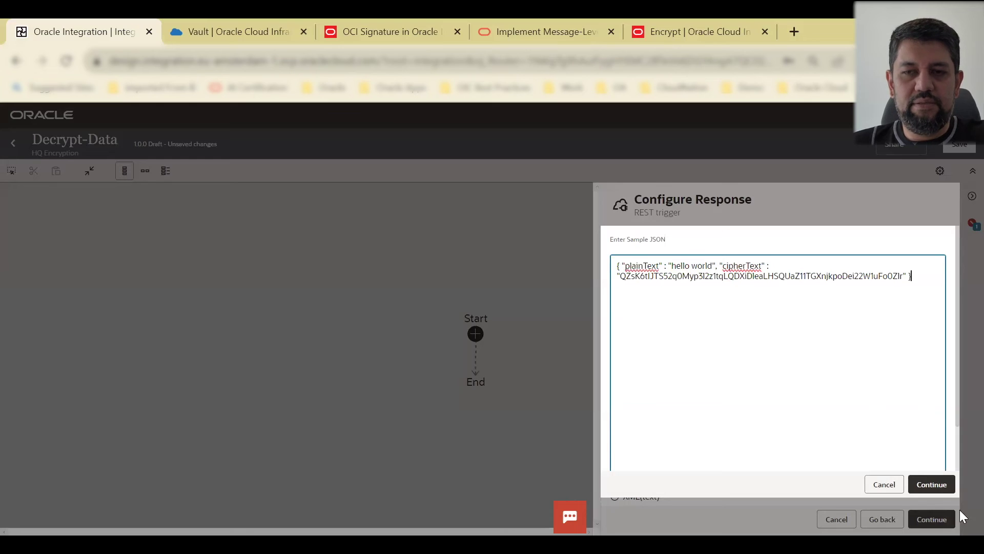
left_click(928, 484)
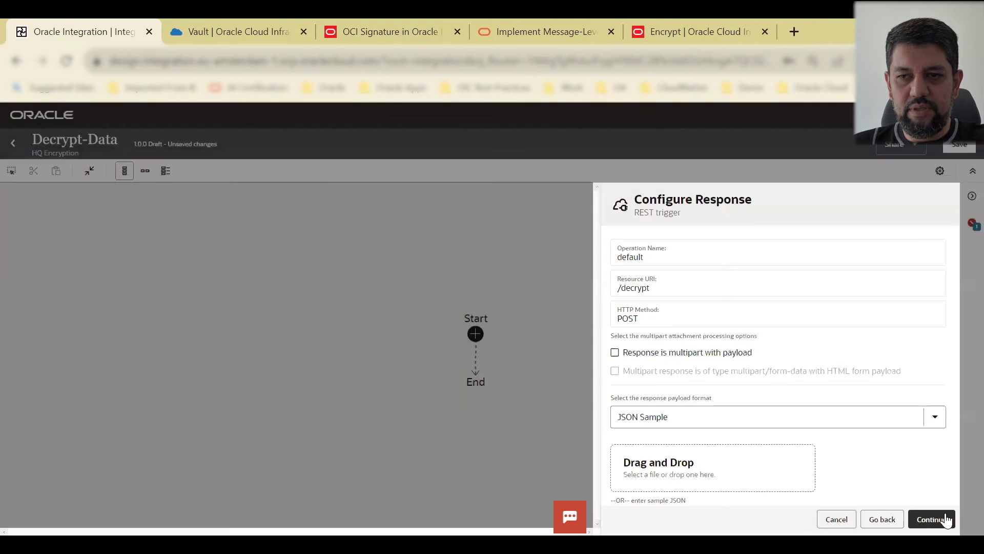
left_click(943, 520)
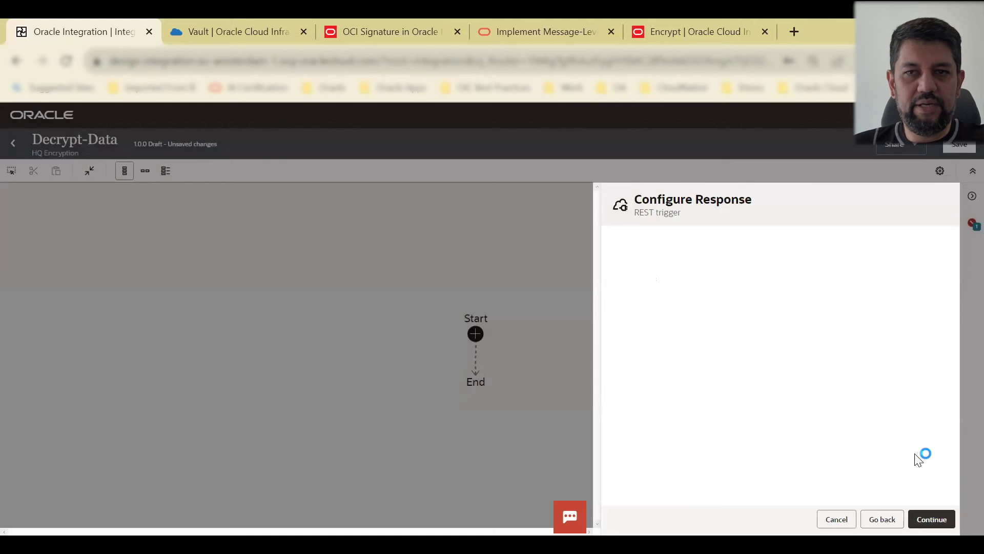
Step: Finish the REST trigger and insert OCI-Vault-Connection as an invoke between Trigger and Map
left_click(936, 519)
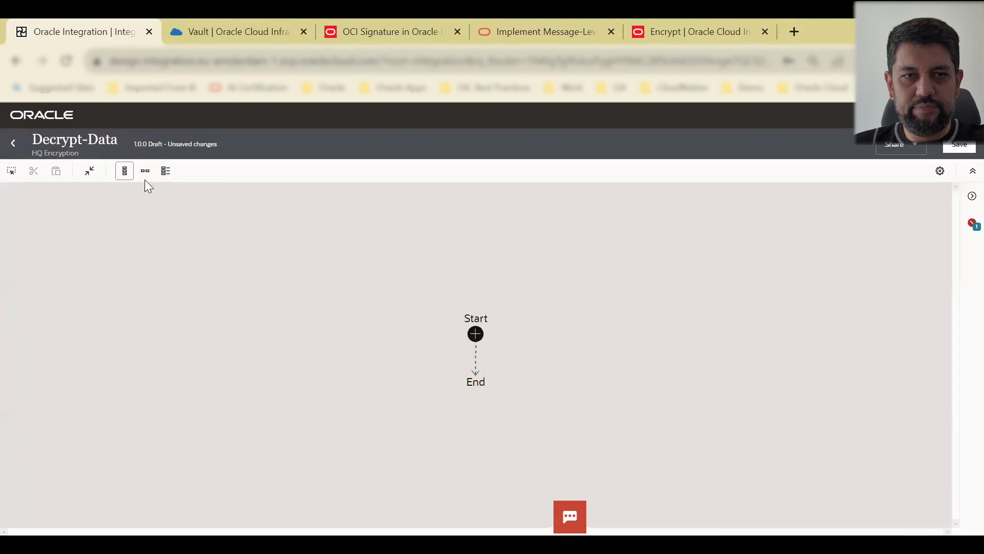
left_click(146, 173)
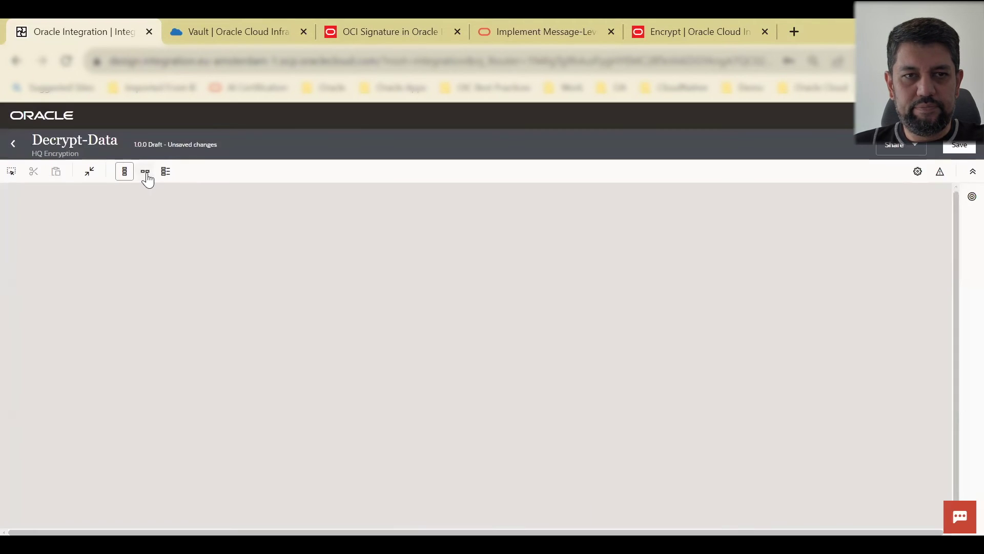
left_click(146, 172)
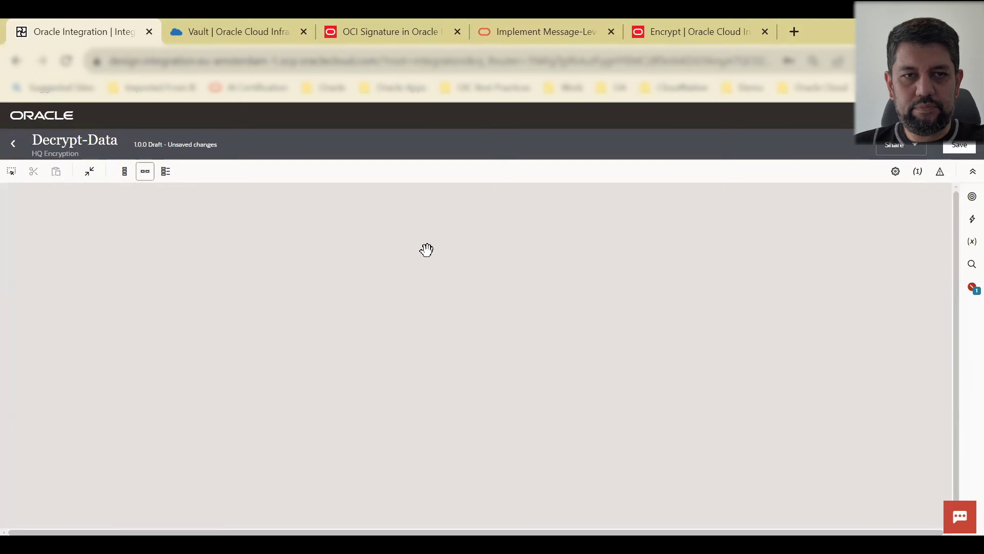
left_click_drag(630, 307, 765, 378)
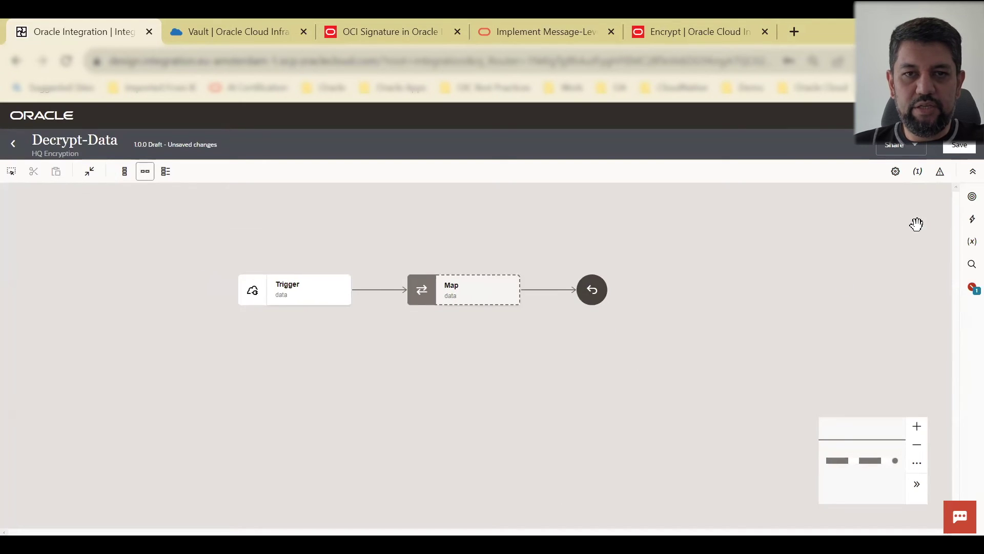
left_click(966, 203)
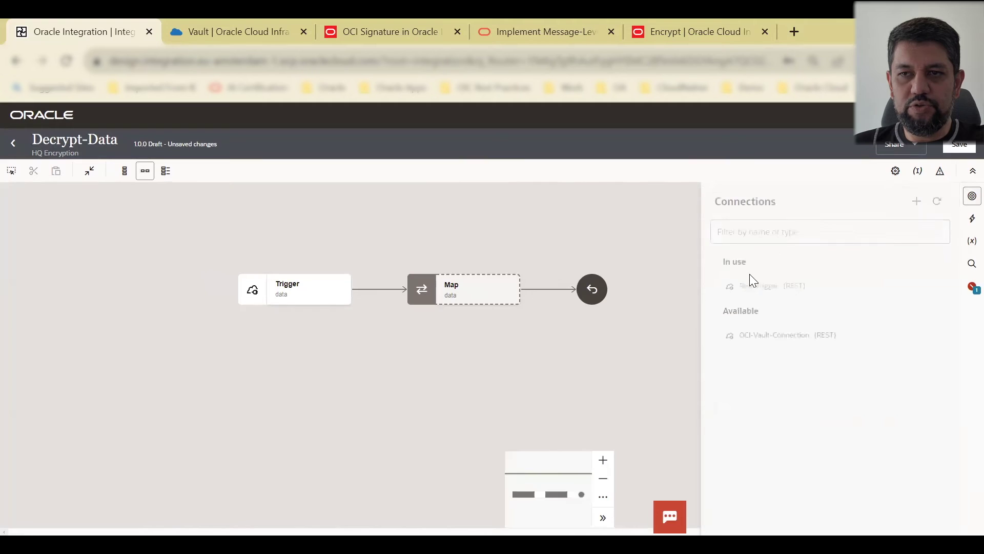
left_click_drag(759, 339, 380, 287)
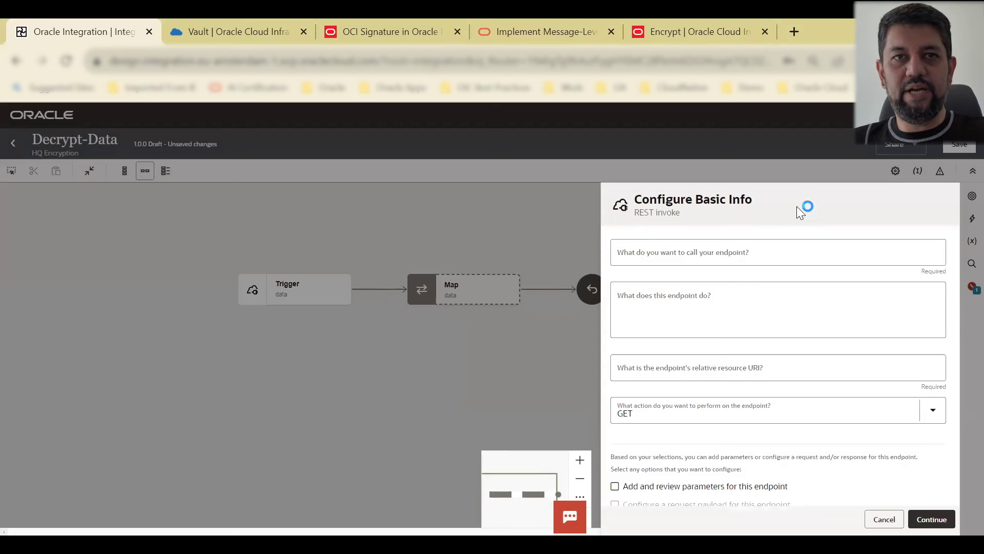
Step: Name the invoke endpoint DecryptData
left_click(701, 263)
type("De")
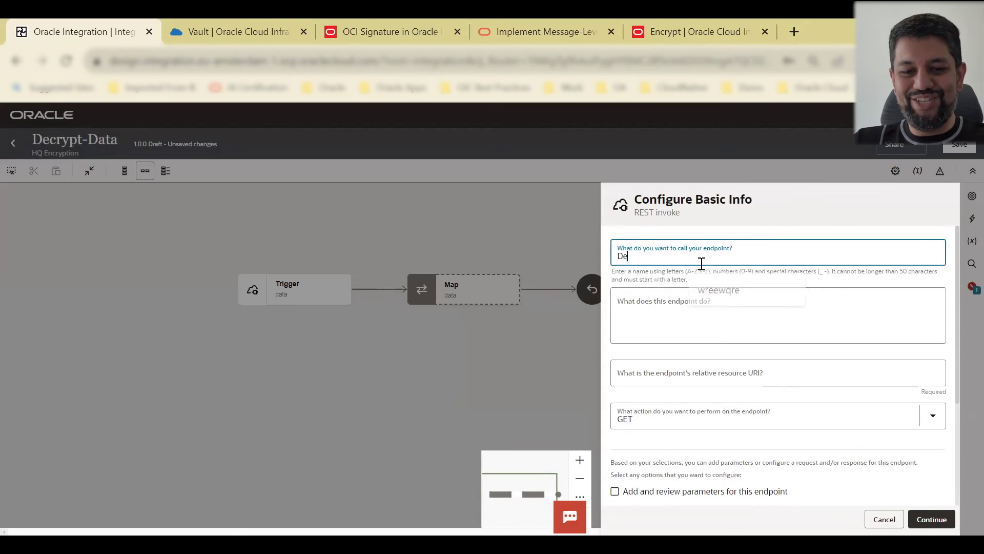
type("cryptData")
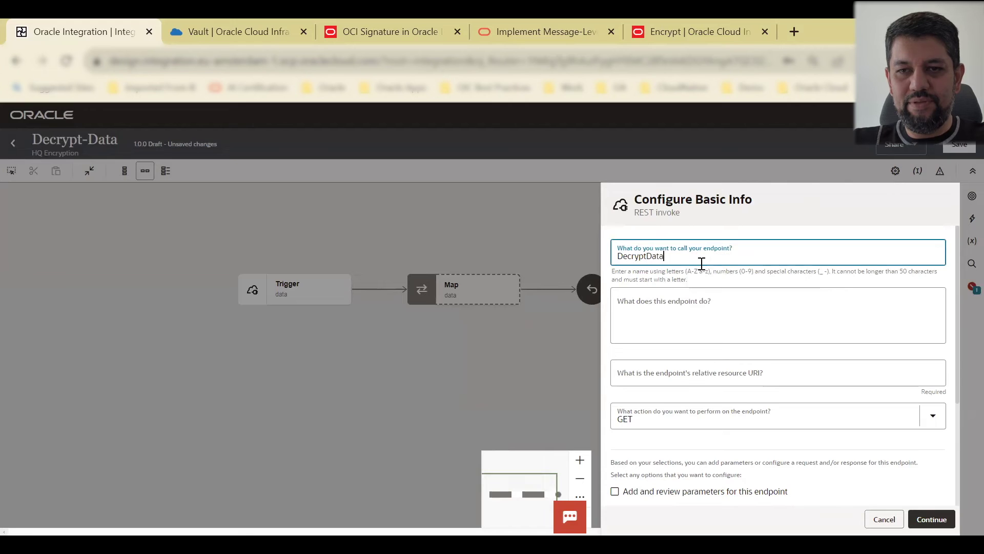
left_click(708, 373)
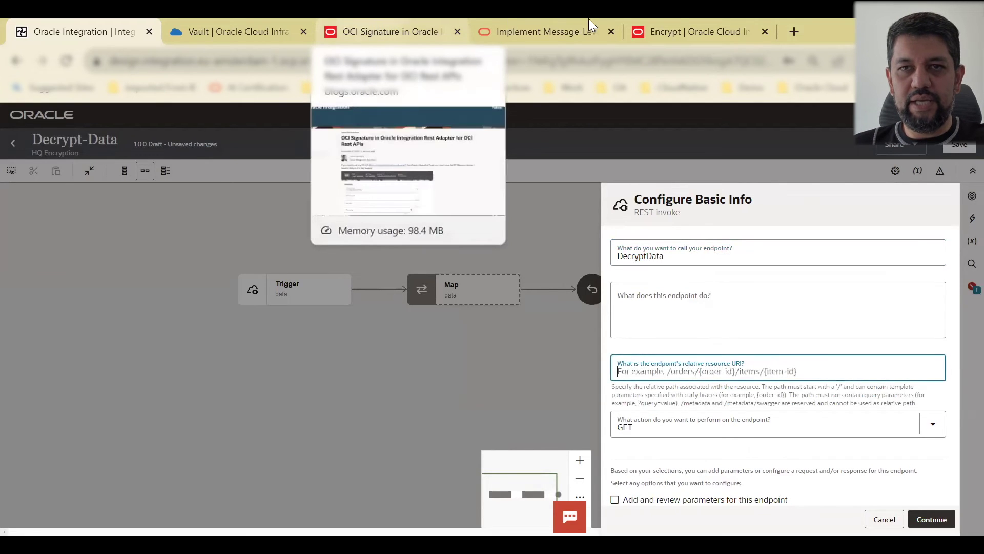
Step: Copy the /decrypt path from the Decrypt API docs into the resource URI
left_click(678, 21)
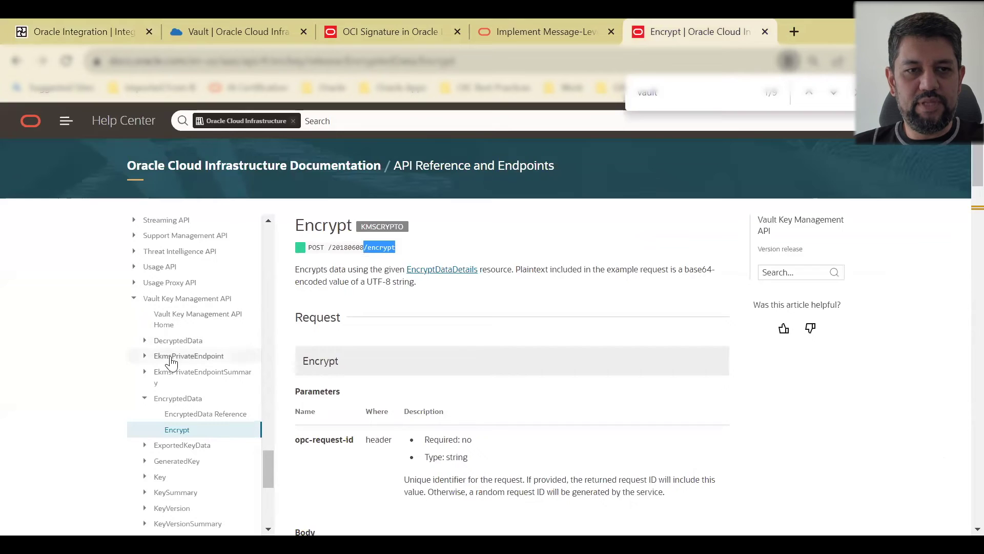
left_click(144, 341)
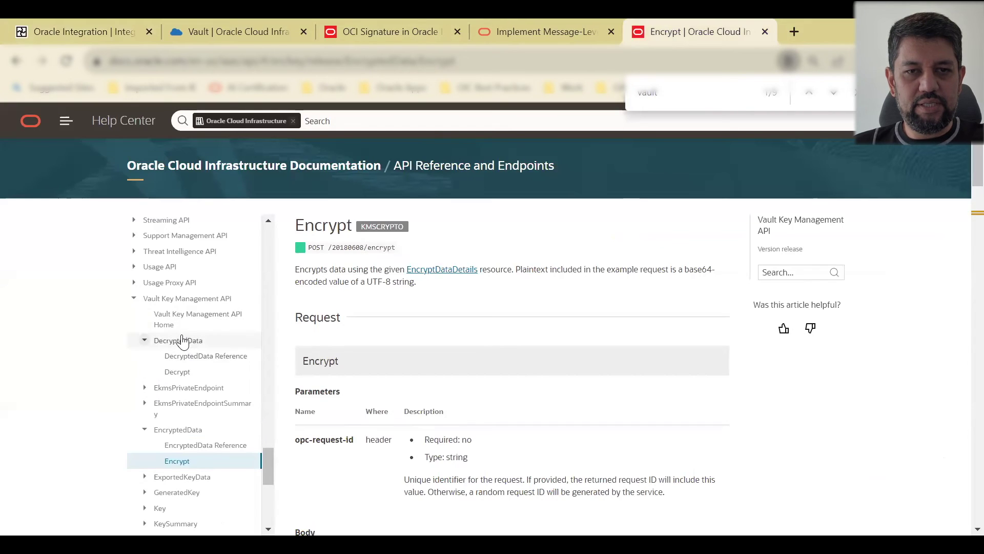
left_click(145, 340)
left_click(144, 340)
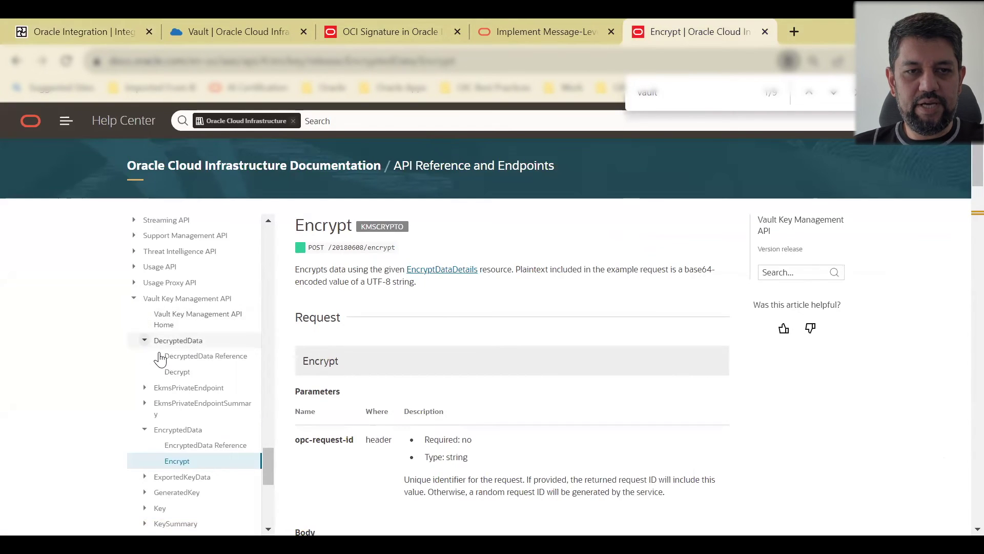
left_click(175, 372)
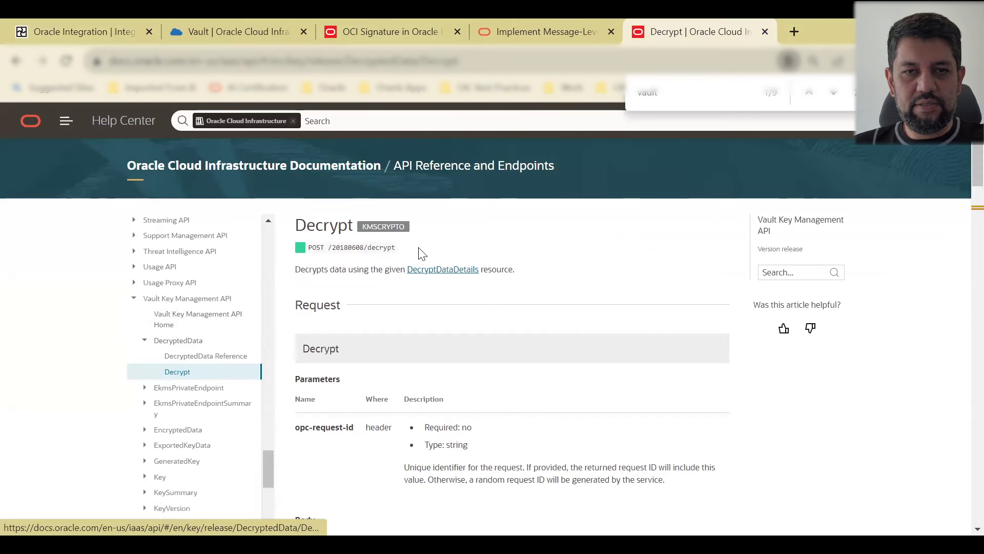
left_click_drag(363, 248, 439, 253)
key("ctrl+c")
left_click(56, 31)
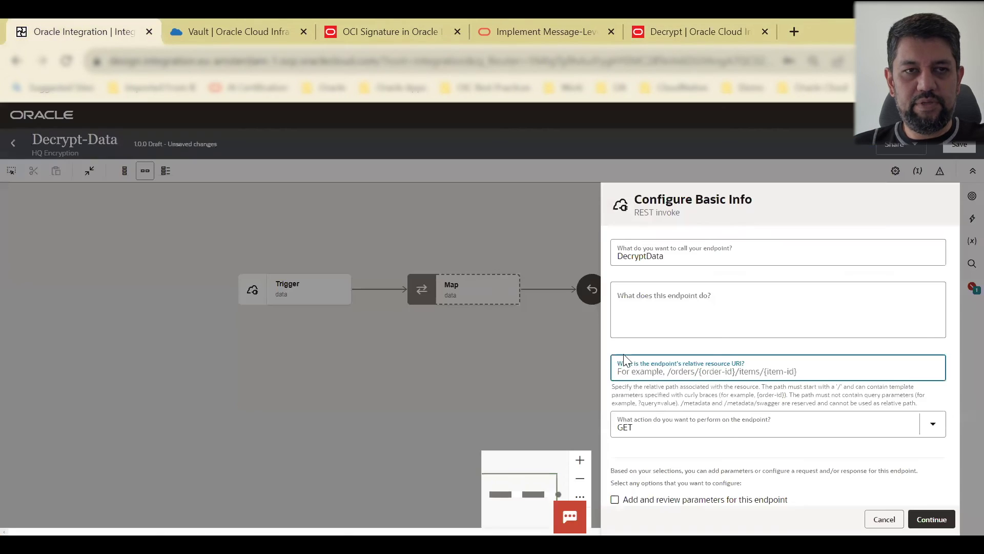
key("ctrl+v")
Step: Set the invoke method to POST and enable the request payload and response
left_click(739, 426)
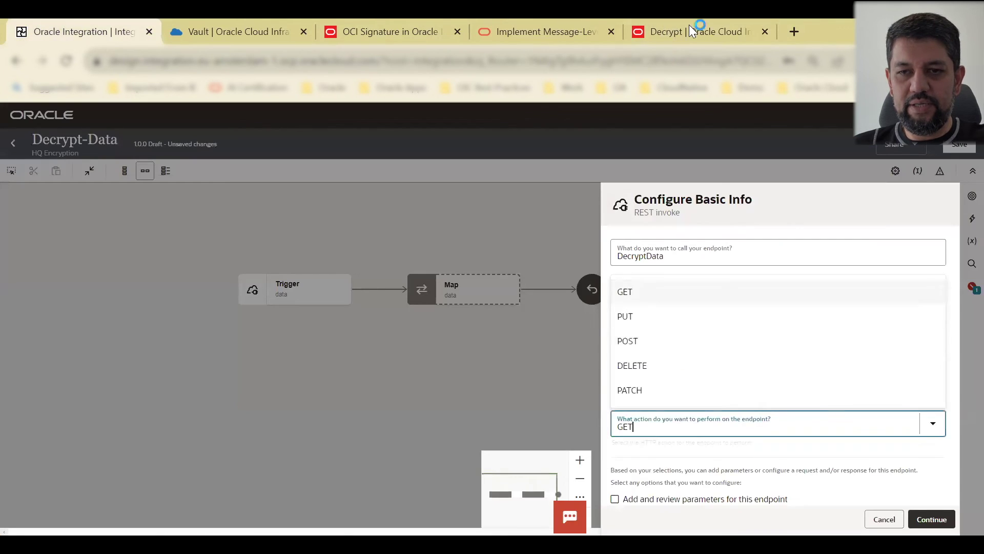
left_click(702, 27)
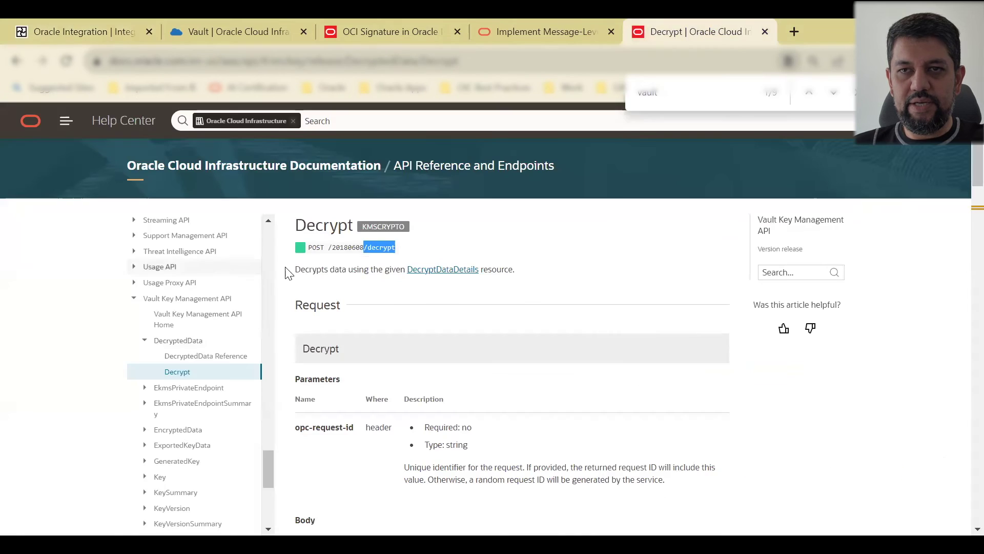
left_click(63, 24)
left_click(653, 418)
left_click(726, 416)
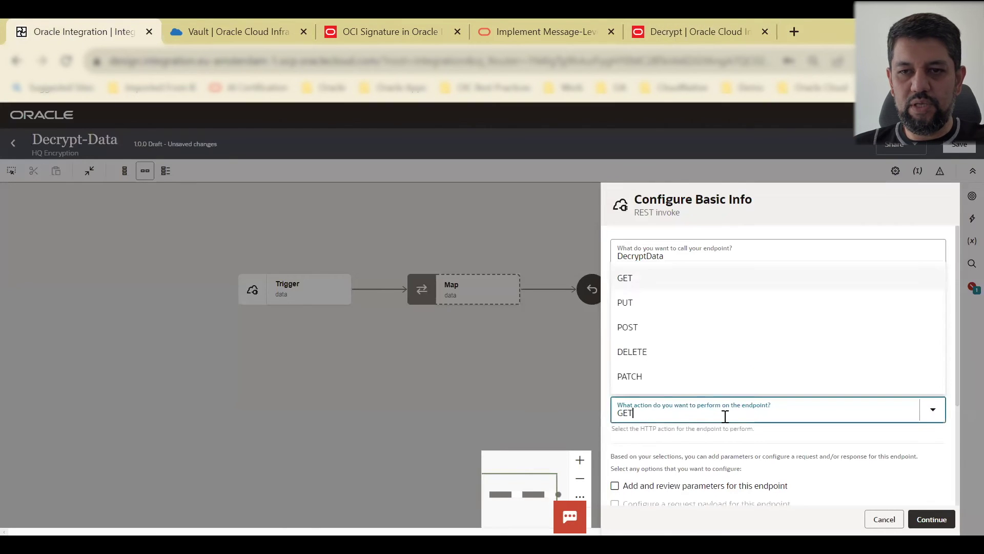
left_click(630, 327)
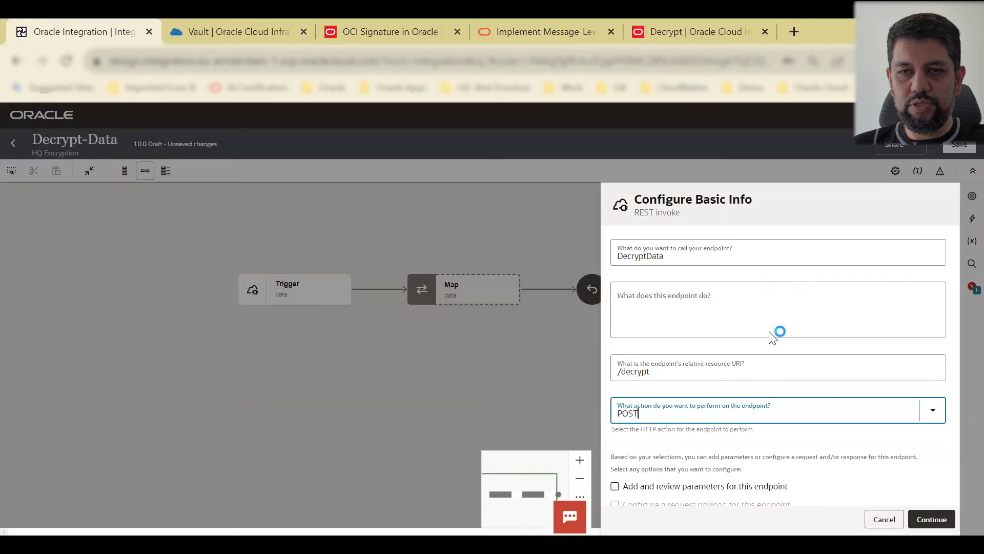
scroll(802, 374, "down", 3)
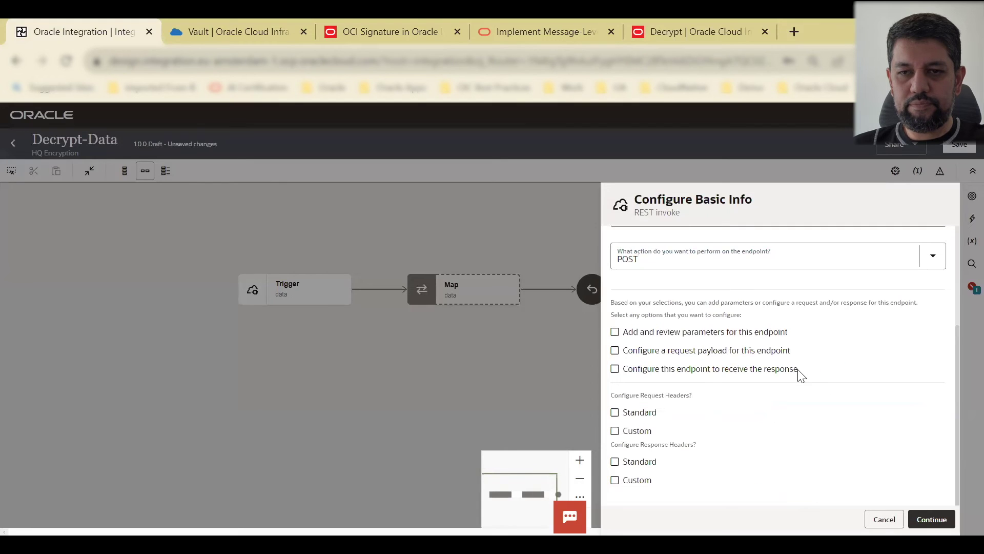
left_click(615, 351)
left_click(615, 369)
Step: Define the DecryptData request from a pasted ciphertext and keyId JSON sample
left_click(951, 520)
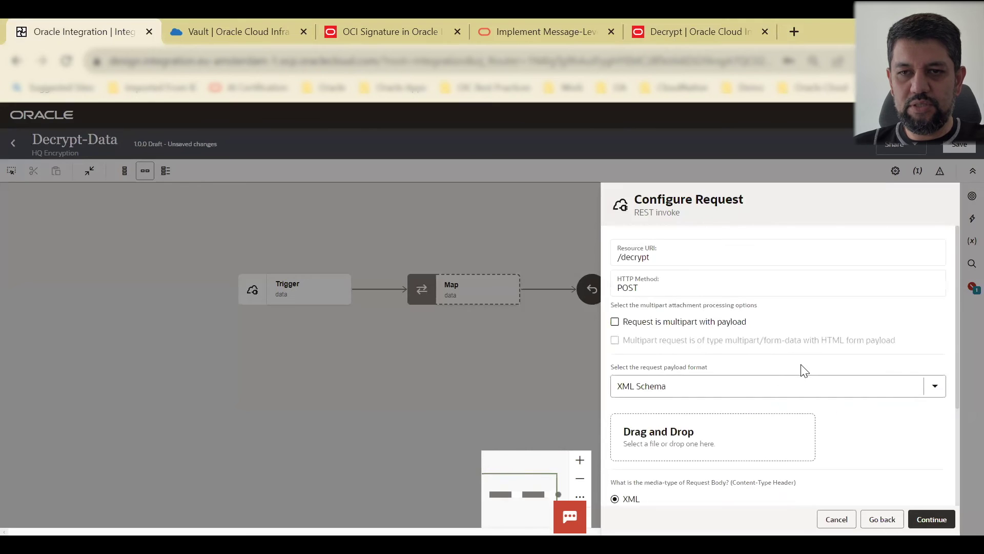
scroll(804, 370, "down", 2)
left_click(732, 309)
left_click(676, 362)
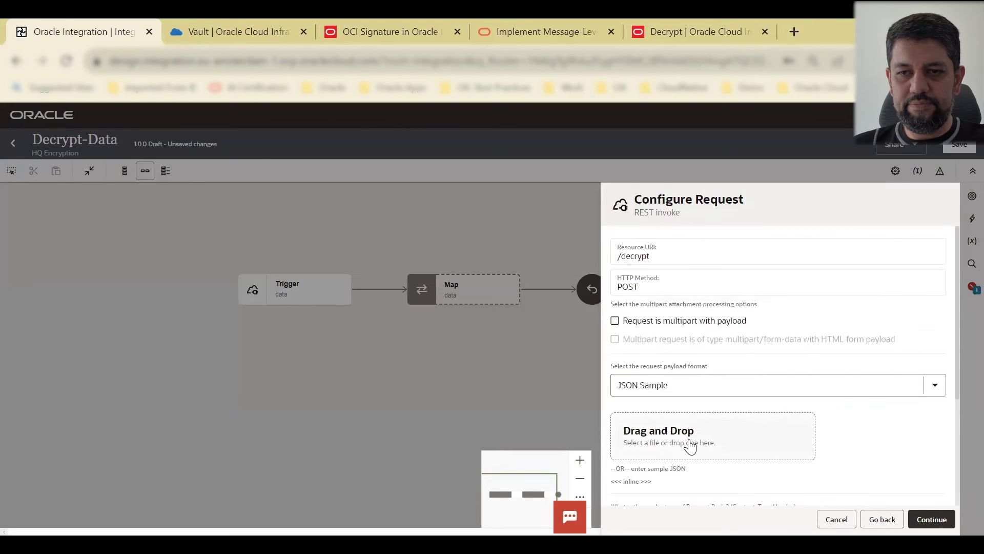
scroll(687, 444, "down", 2)
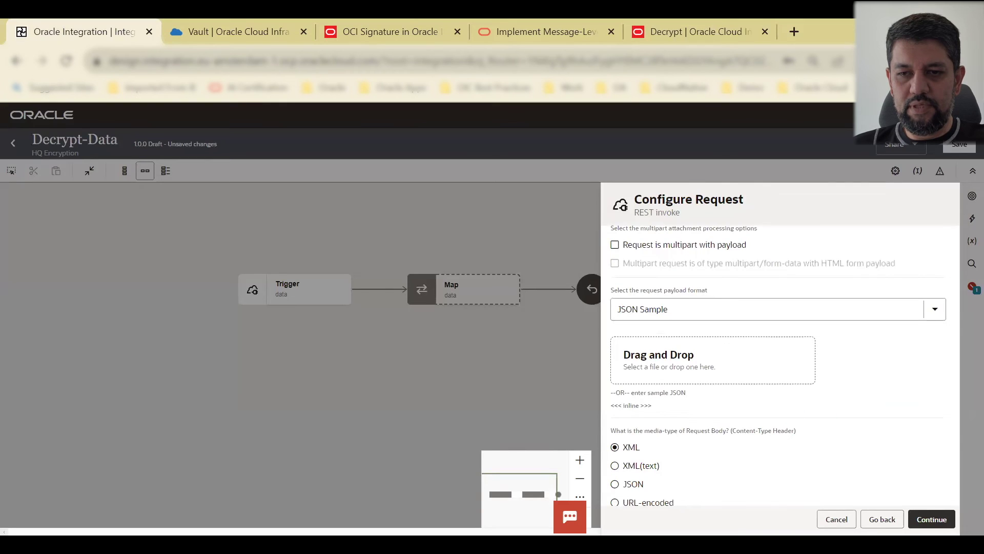
key("alt+Tab")
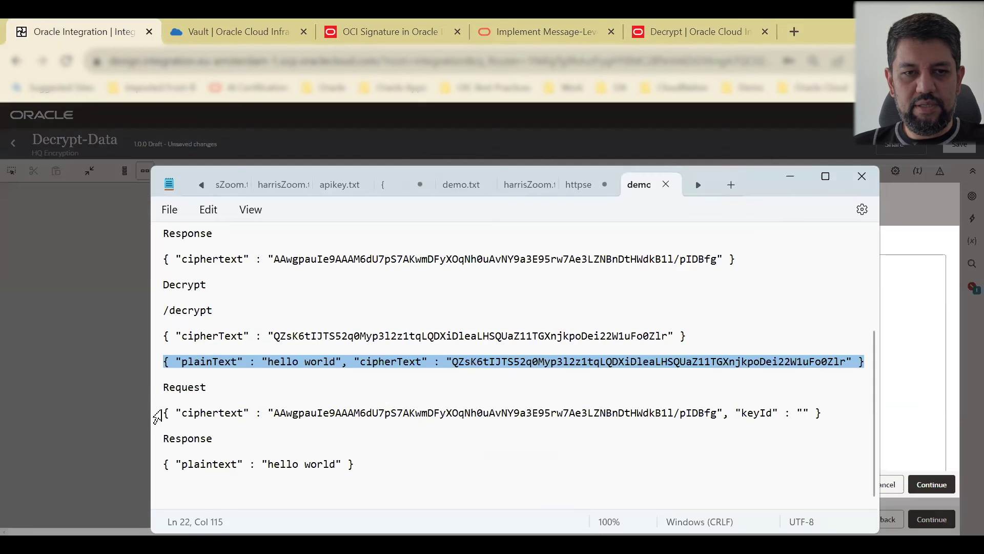
left_click_drag(169, 407, 885, 413)
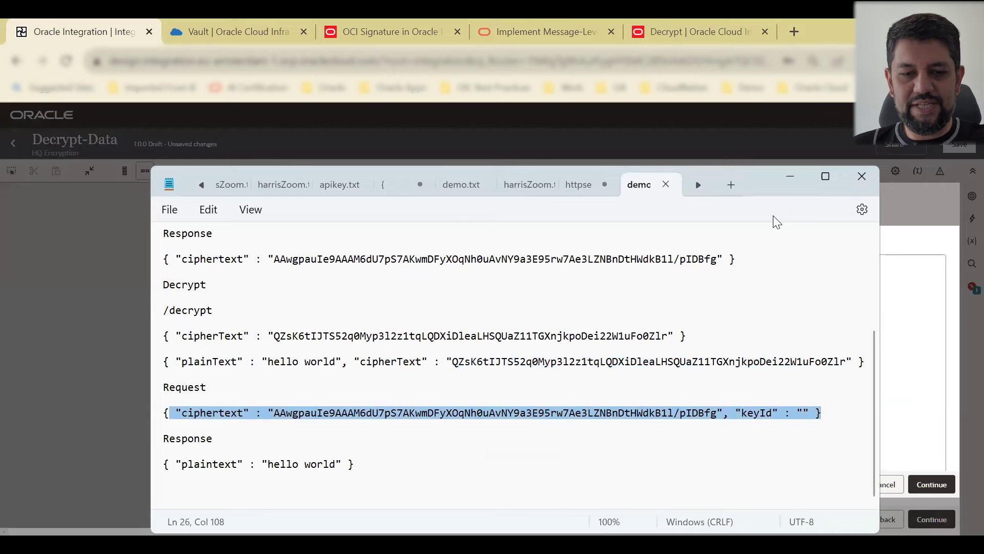
key("alt+Tab")
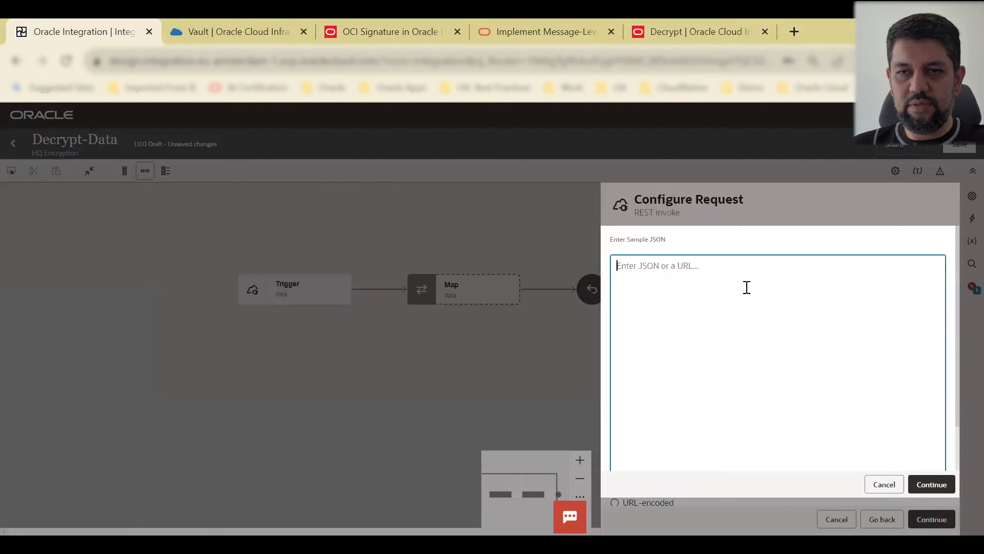
key("ctrl+v")
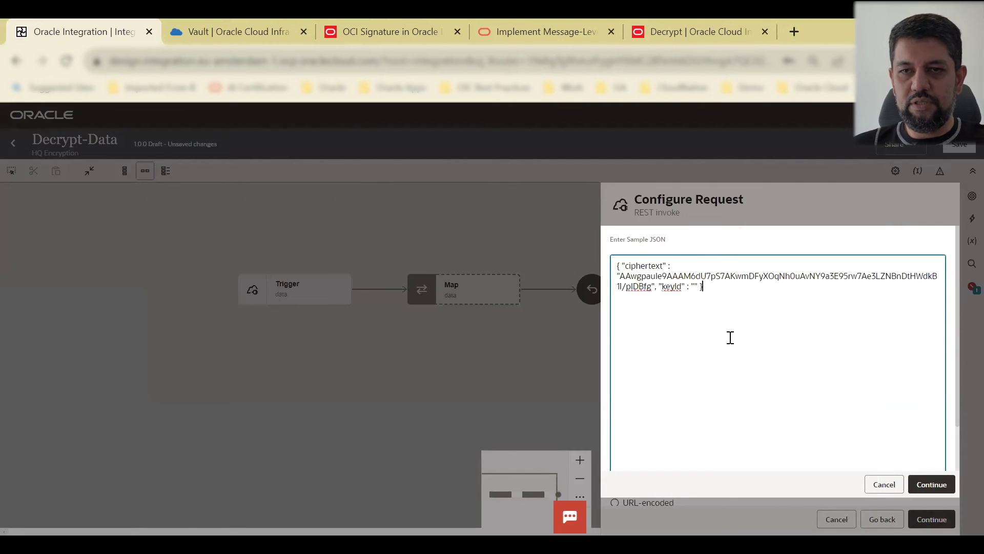
left_click(932, 485)
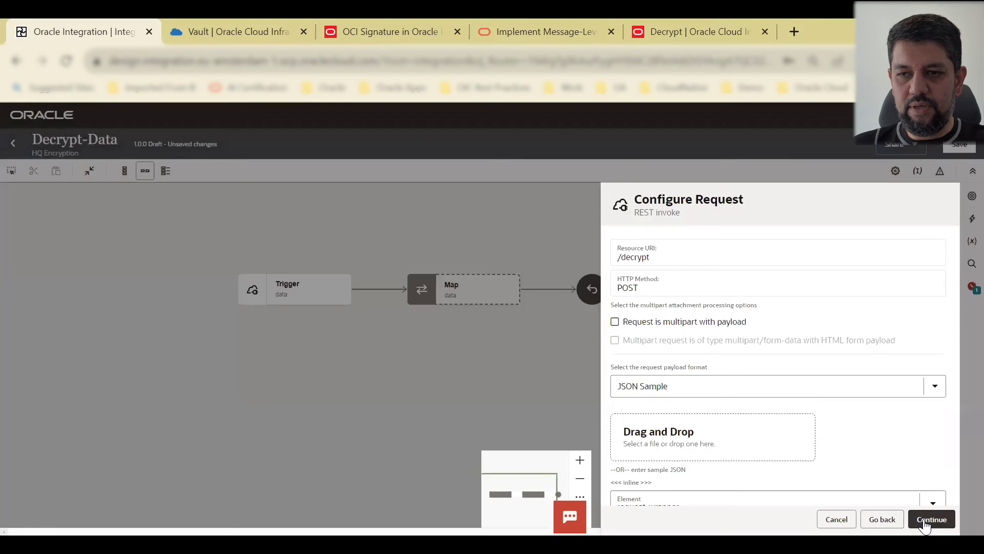
left_click(925, 522)
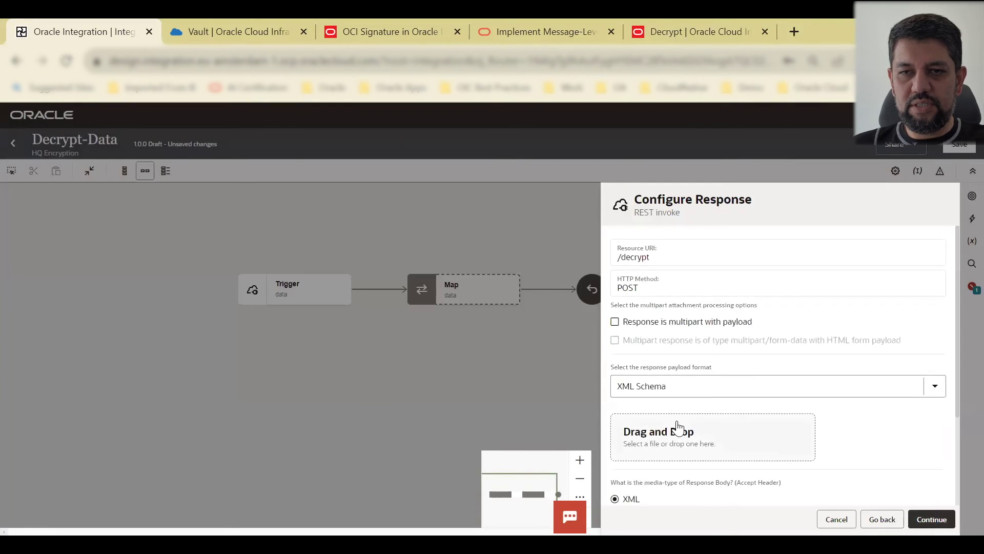
Step: Use the pasted plaintext 'hello world' JSON as the response sample and finish the DecryptData invoke
left_click(659, 386)
left_click(656, 439)
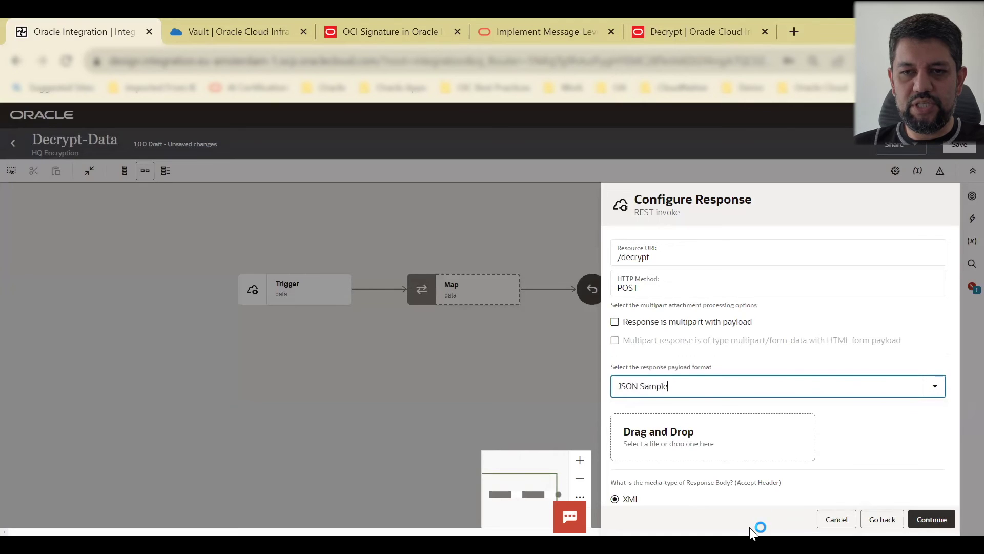
key("alt+Tab")
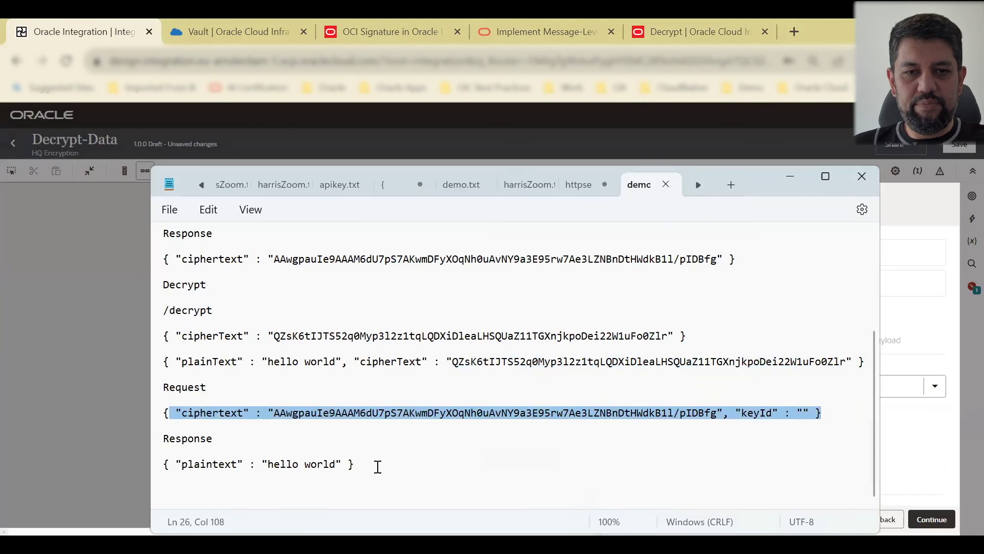
left_click_drag(359, 464, 138, 459)
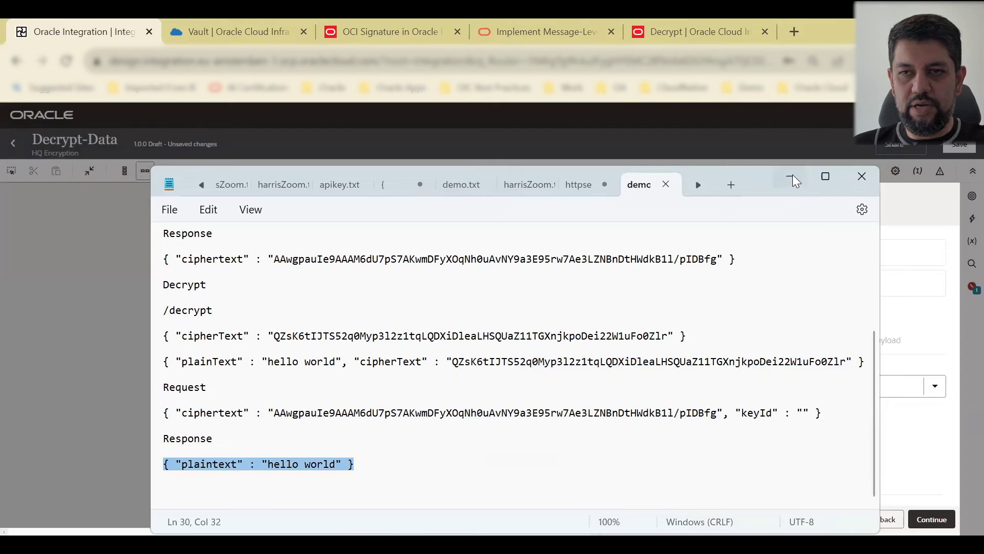
key("alt+Tab")
scroll(706, 417, "down", 3)
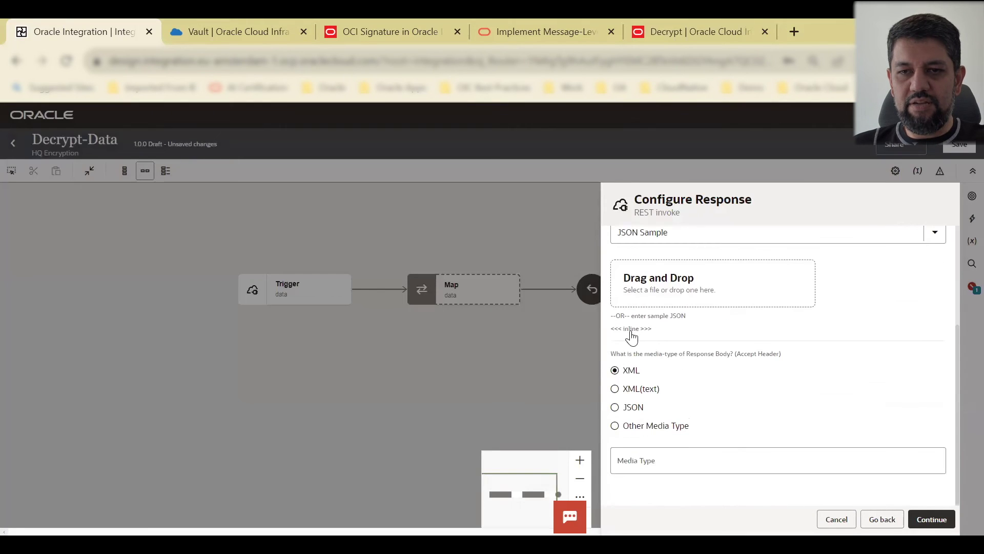
left_click(677, 331)
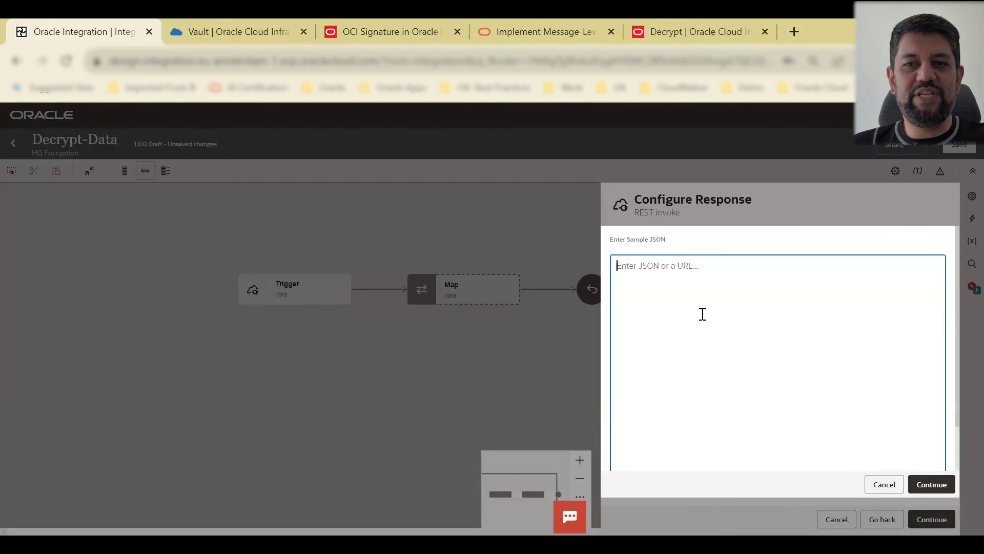
key("ctrl+v")
left_click(942, 484)
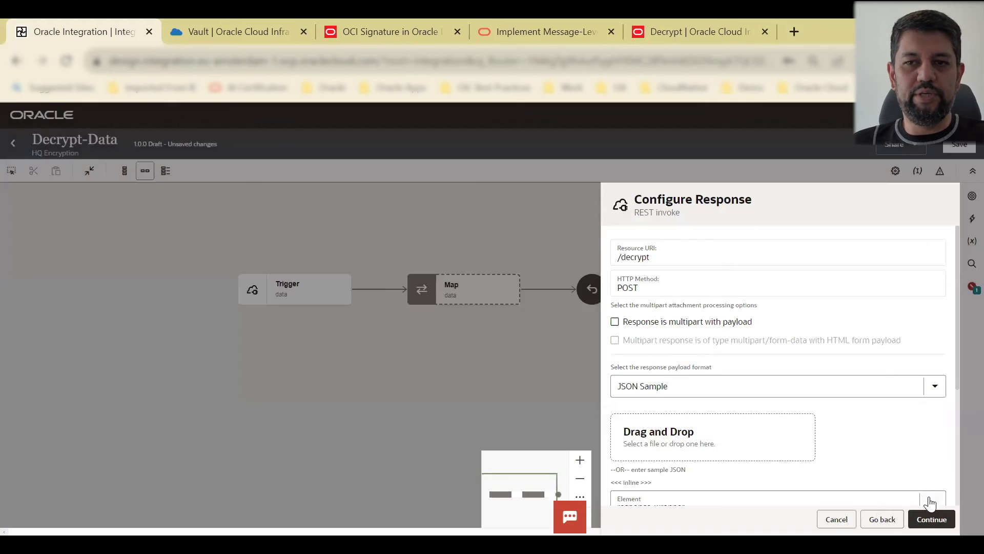
left_click(930, 519)
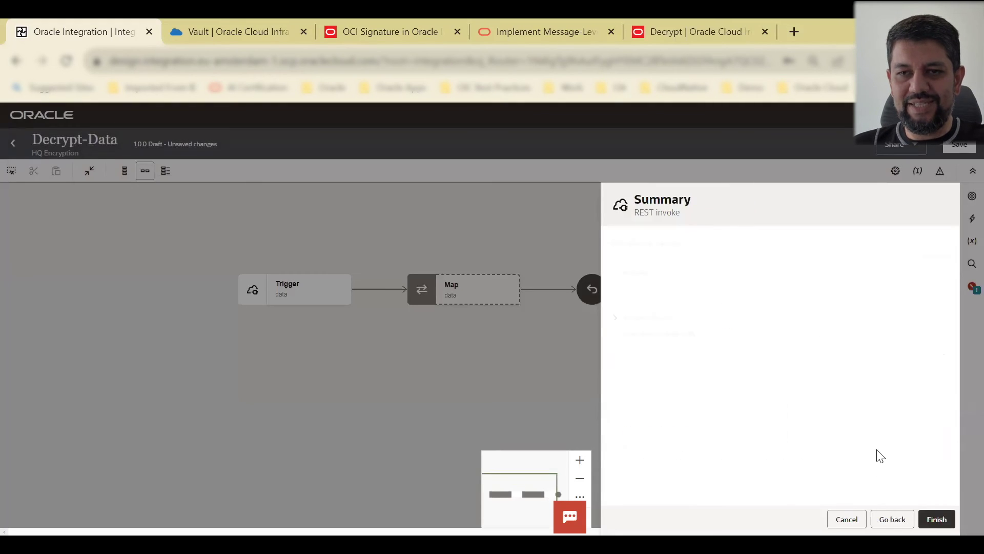
left_click(942, 521)
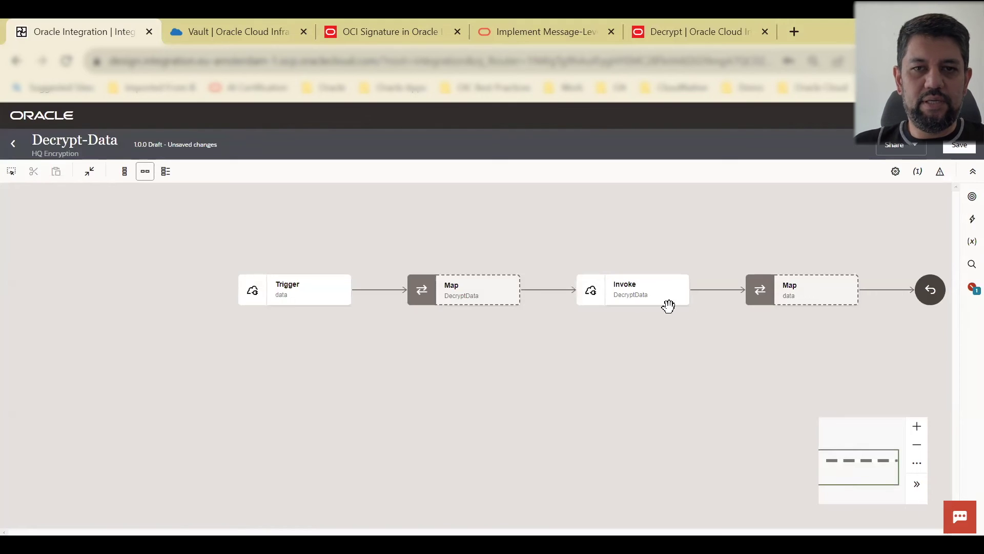
Step: In the first Map, map the source Cipher Text onto the DecryptData request's Ciphertext
left_click(511, 298)
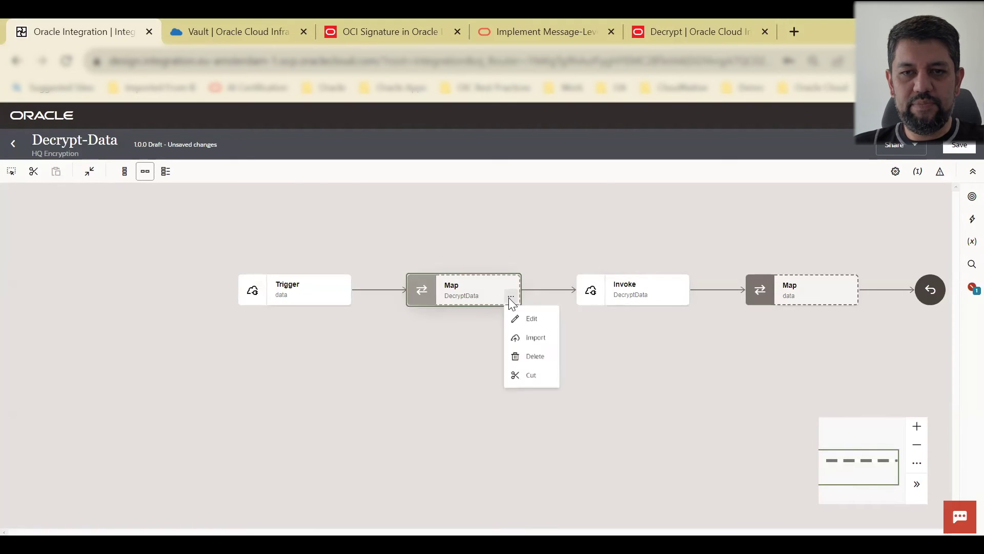
left_click(533, 323)
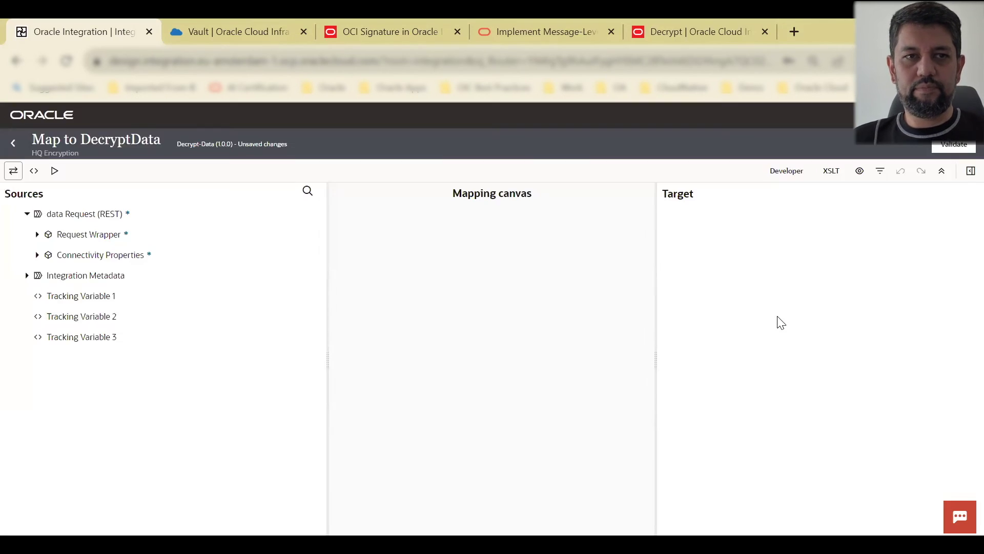
left_click(947, 235)
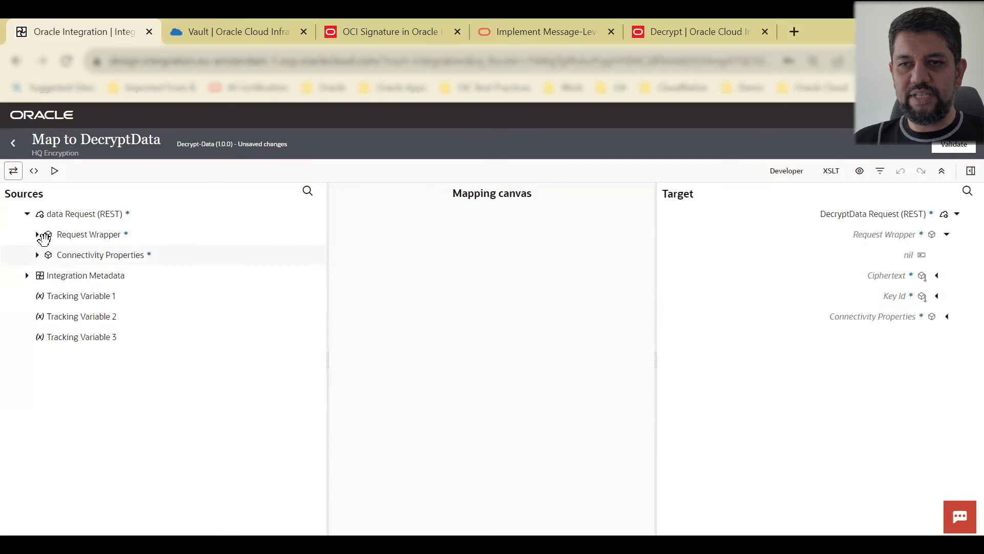
left_click(37, 235)
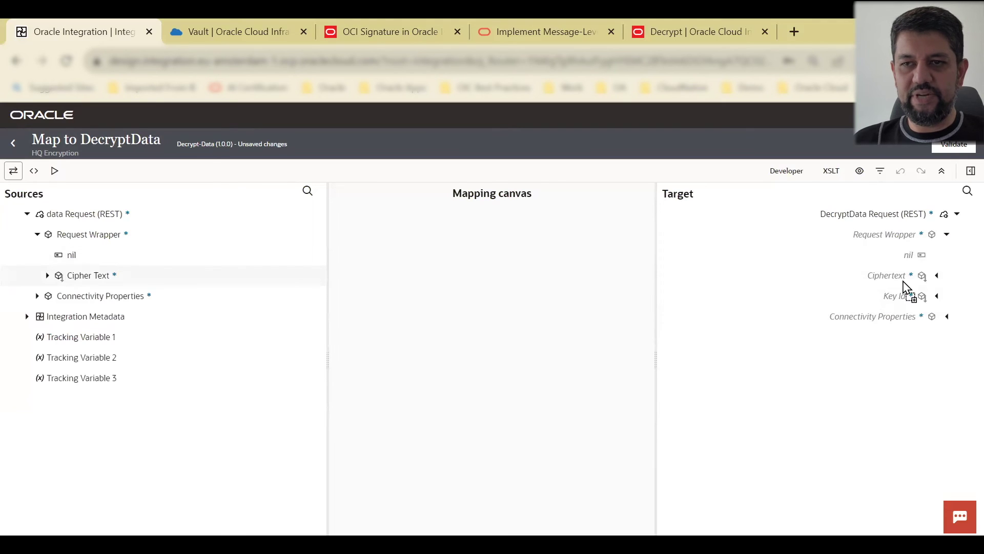
left_click_drag(906, 271, 905, 273)
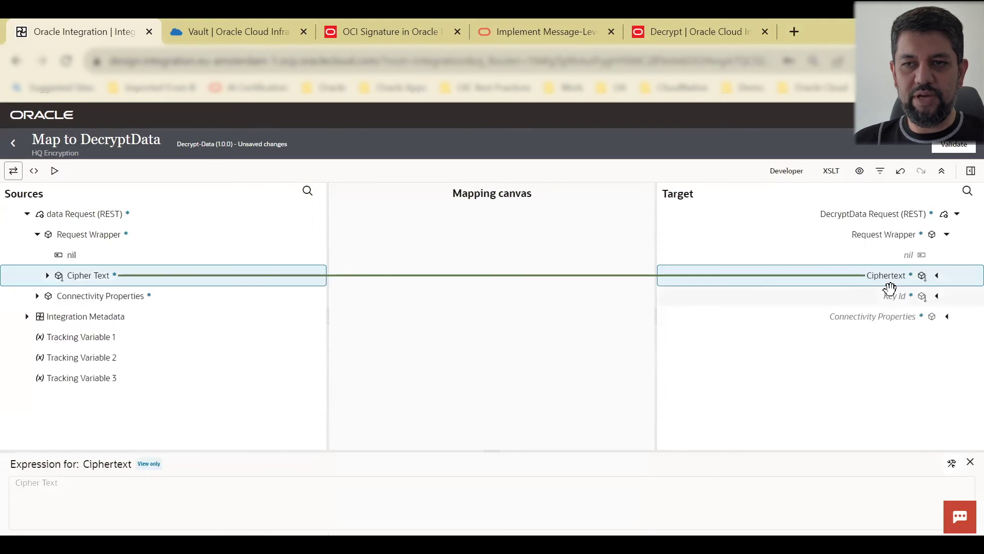
Step: Create a Key Id target node and set its expression to the demo-key's OCID
left_click(892, 296)
right_click(897, 297)
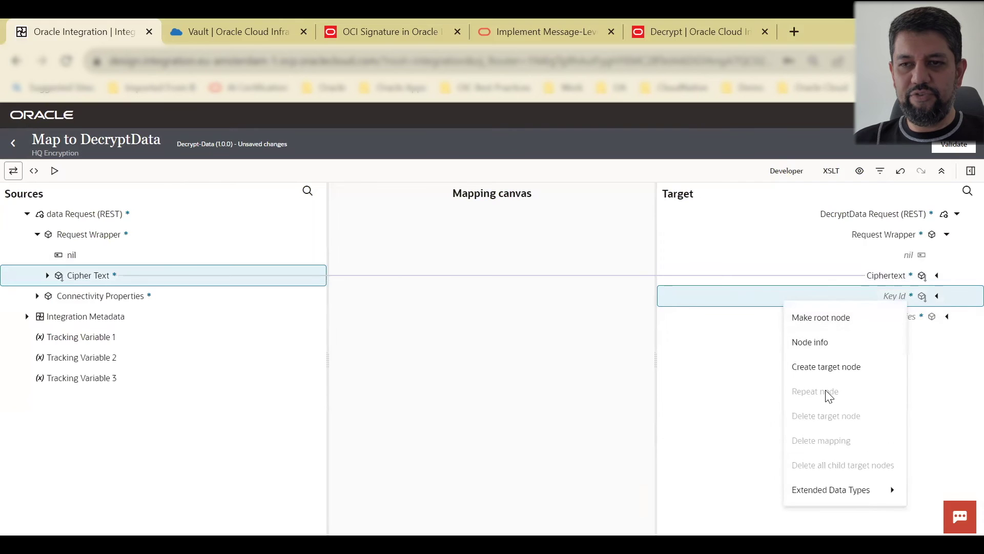
left_click(842, 378)
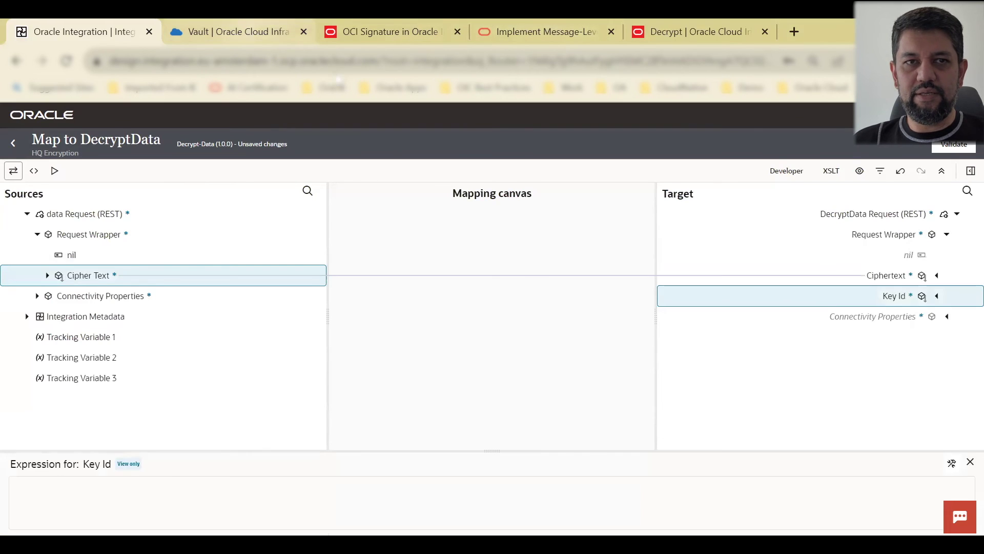
left_click(246, 31)
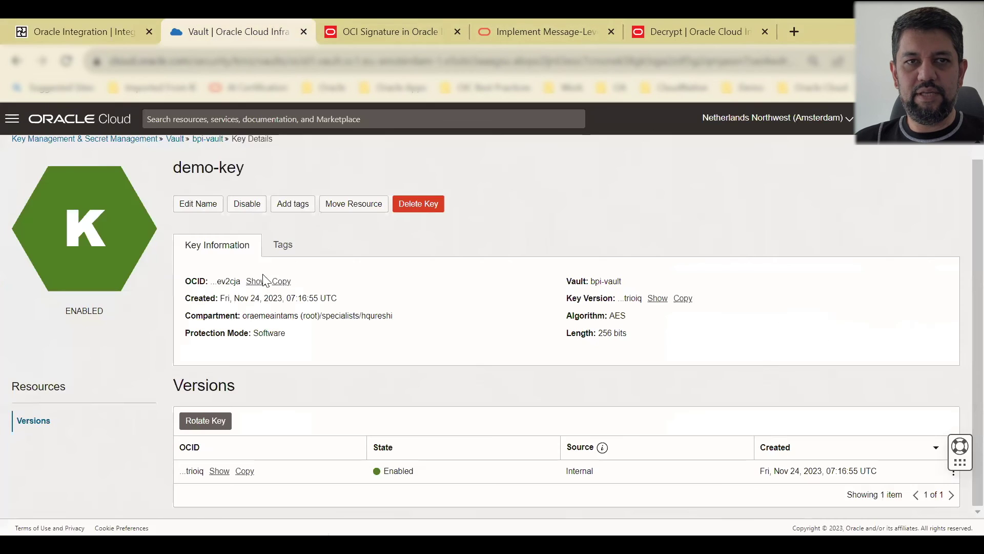
left_click(72, 31)
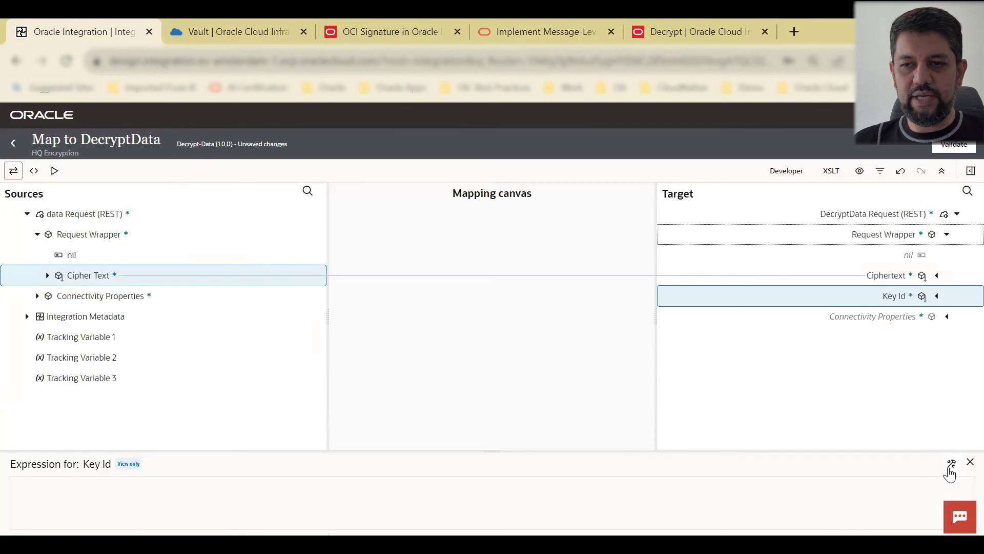
left_click(951, 464)
key("ctrl+v")
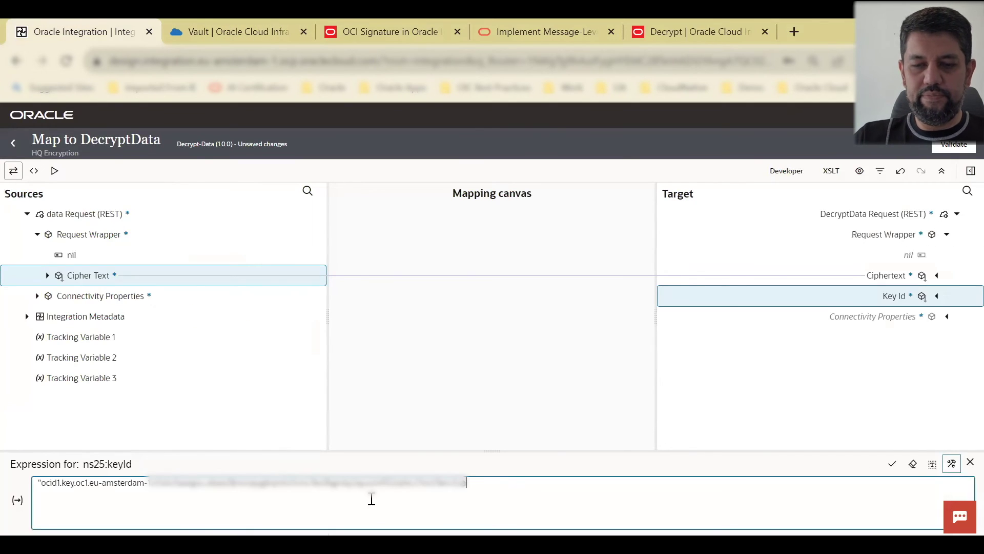
left_click(893, 465)
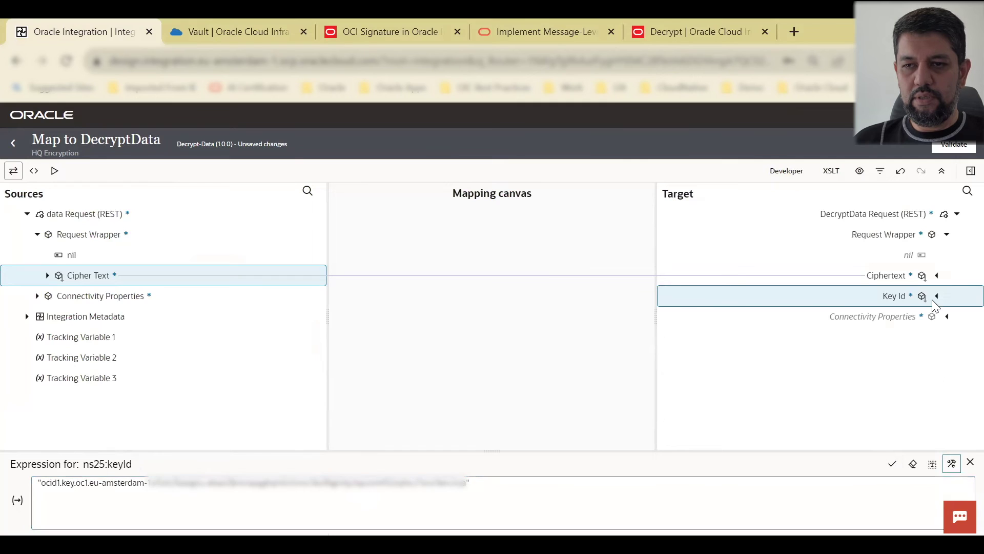
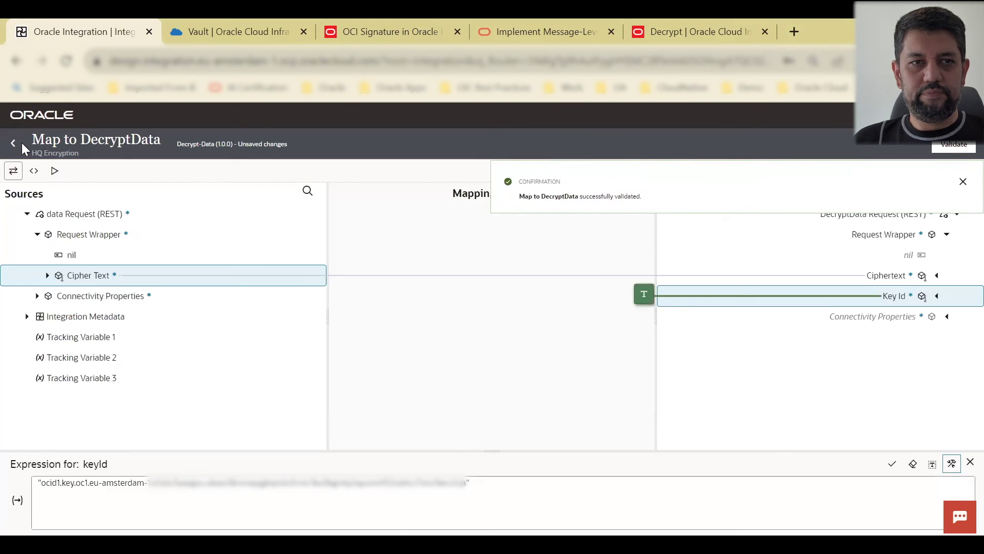
Step: Leave the validated Map to DecryptData and return to the Decrypt-Data integration canvas
left_click(14, 144)
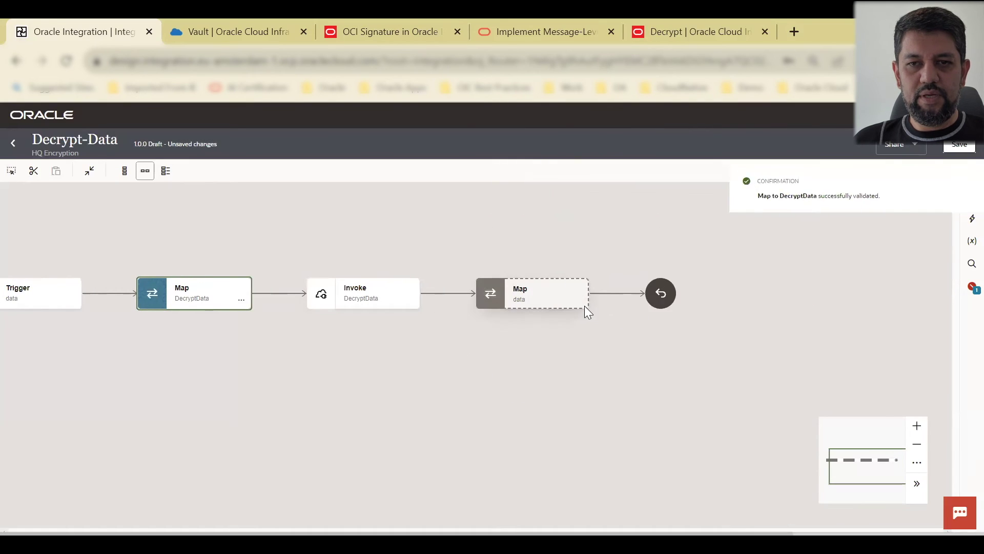
Step: Edit the data Map and map the request Cipher Text to the response Cipher Text
left_click(584, 306)
left_click(616, 334)
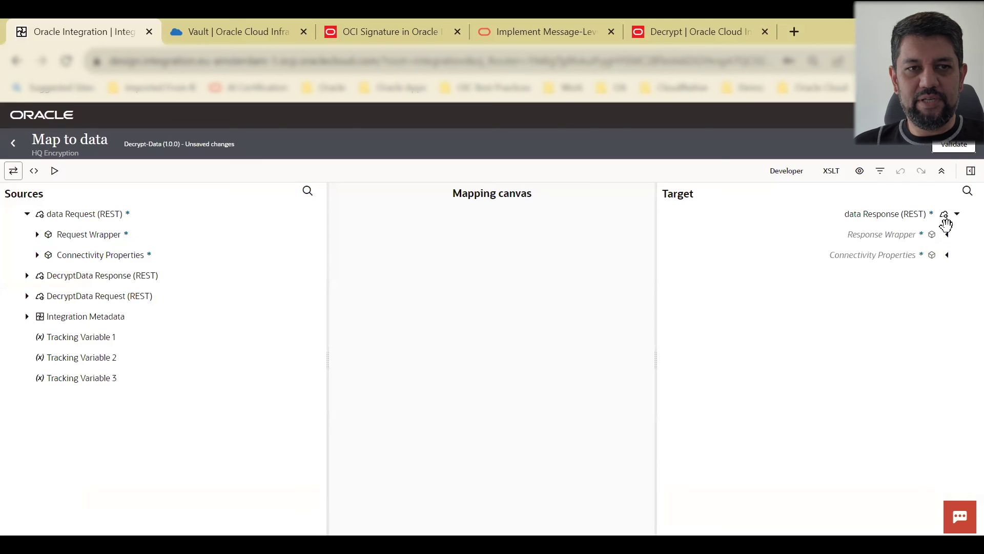
left_click(947, 235)
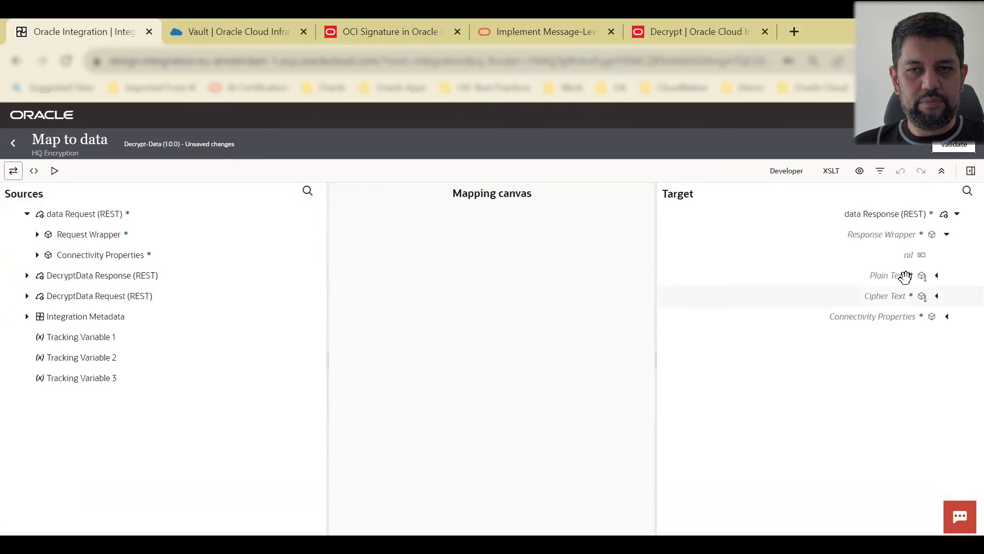
left_click(37, 235)
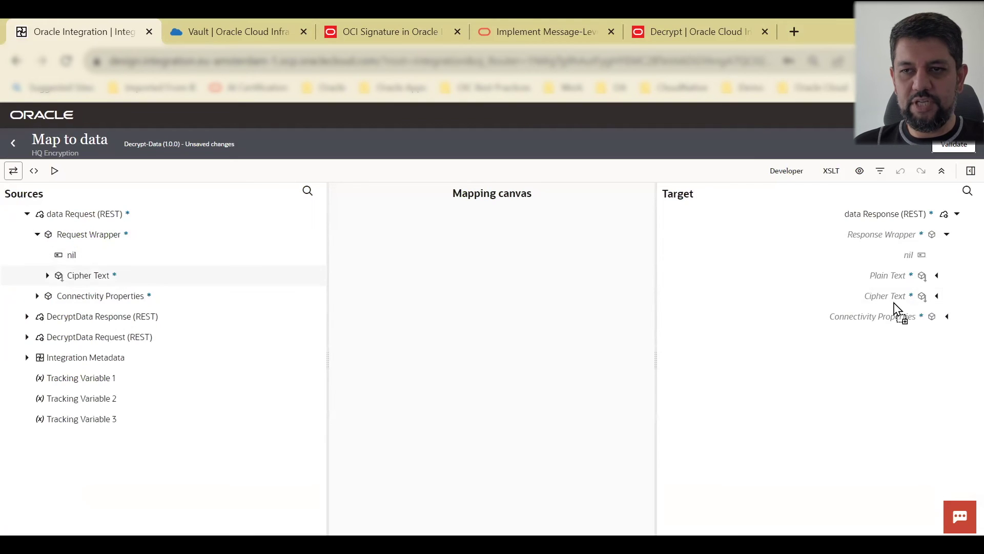
left_click_drag(899, 280, 899, 282)
Step: Create a Plain Text target node with an oraext:decodeBase64 expression
left_click(918, 276)
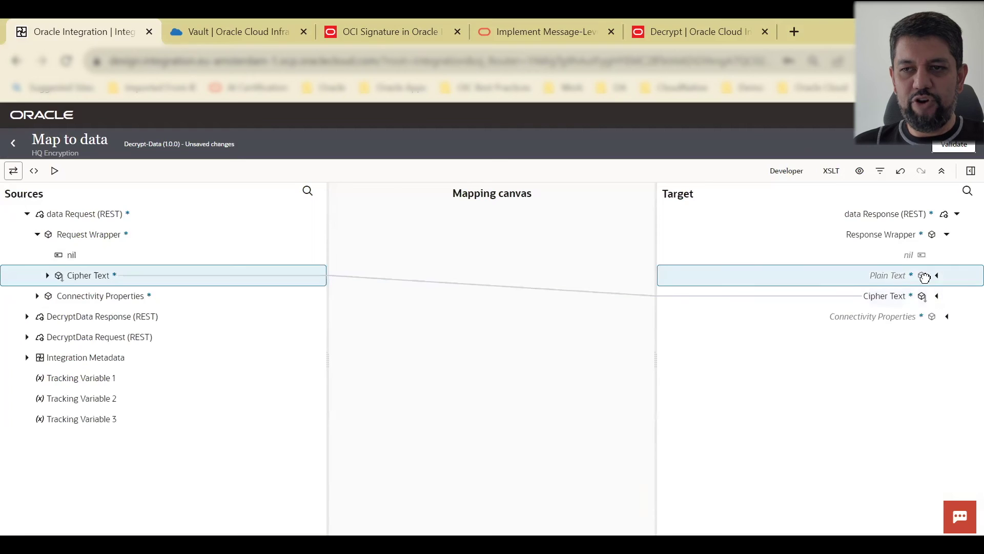
right_click(922, 277)
left_click(849, 351)
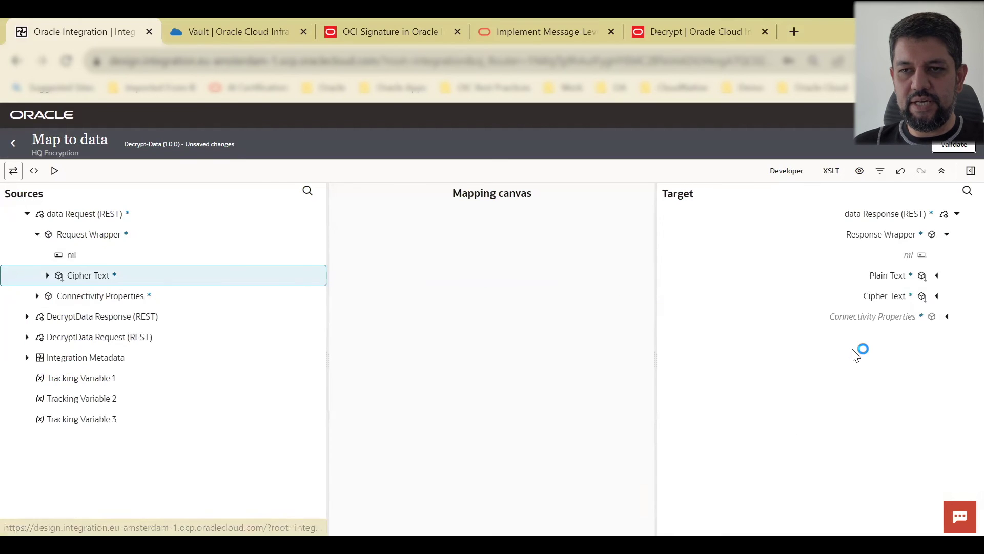
left_click(968, 172)
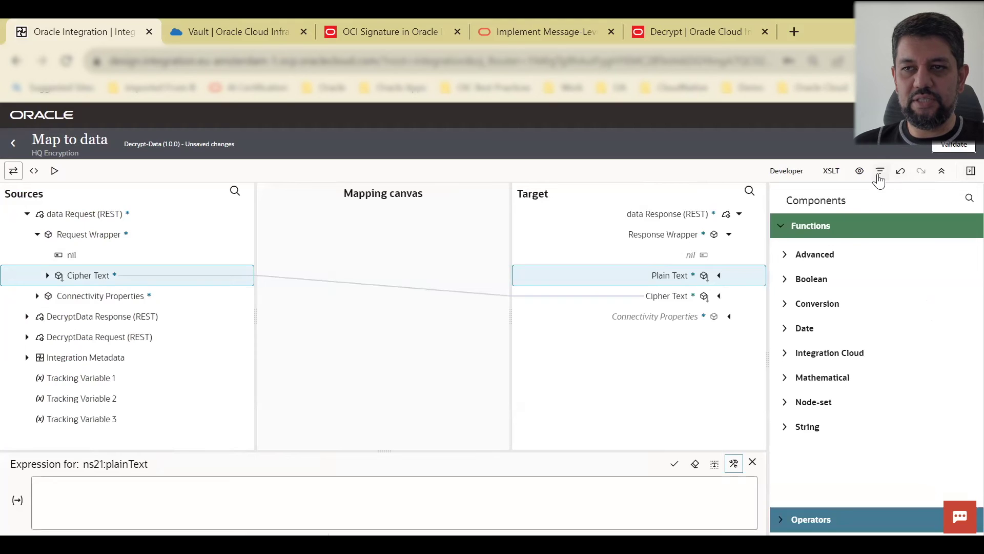
left_click(967, 201)
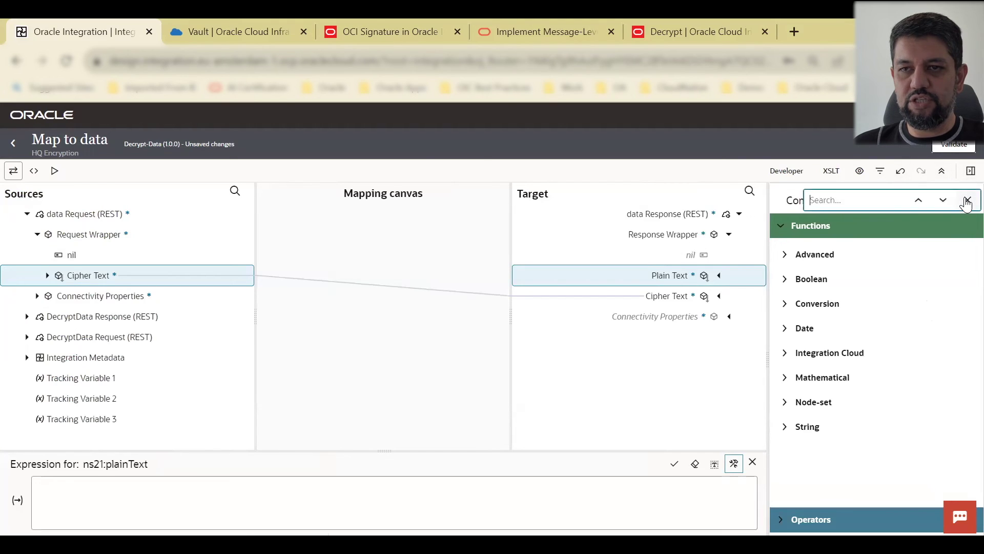
type("bas")
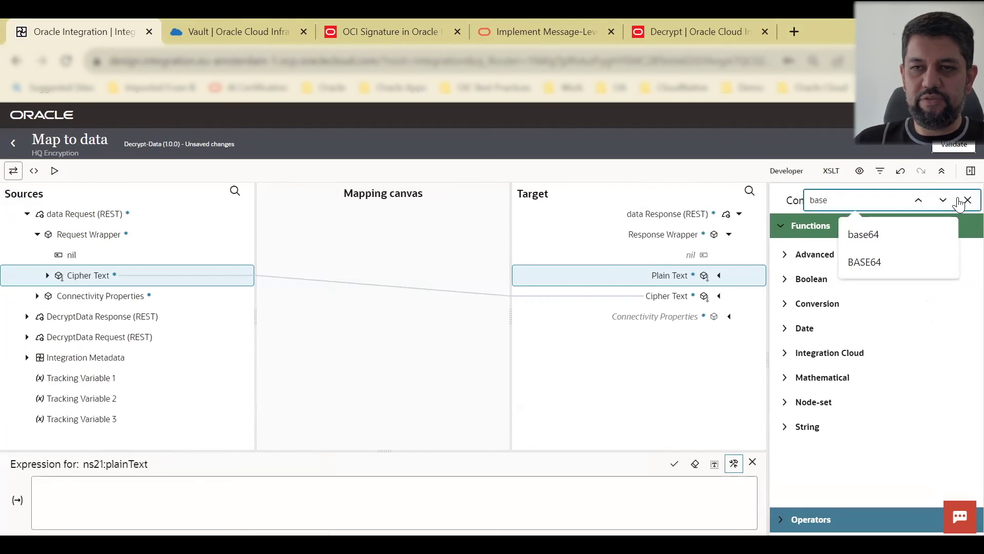
type("e")
left_click(864, 234)
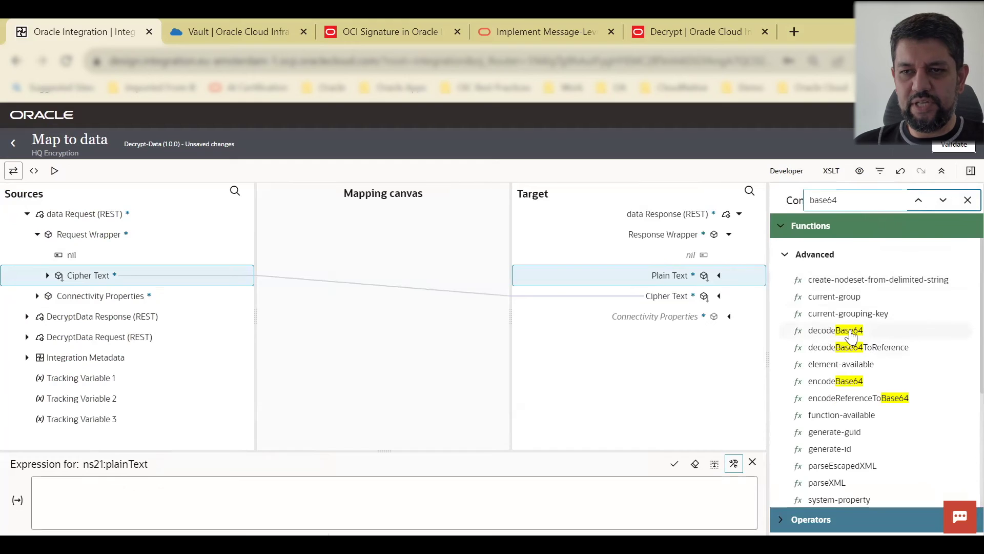
left_click_drag(688, 410, 80, 488)
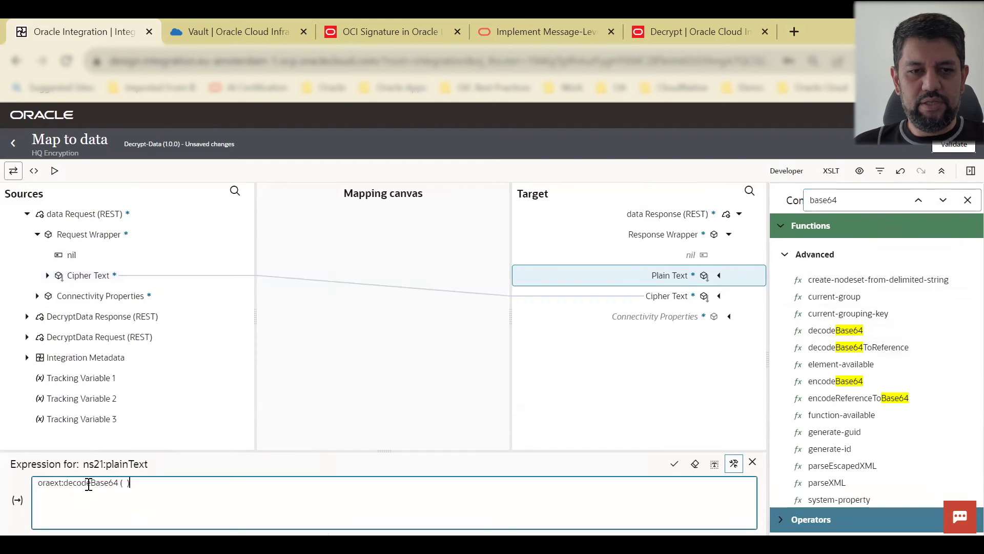
left_click(126, 483)
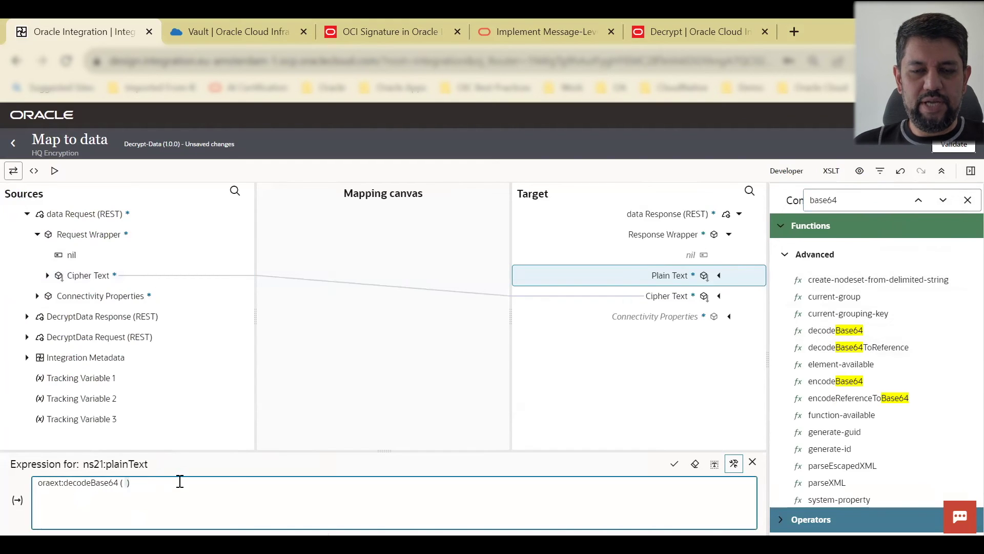
Step: Pass the DecryptData response Plaintext into decodeBase64, apply it to Plain Text, and validate the map
left_click(27, 316)
left_click(37, 337)
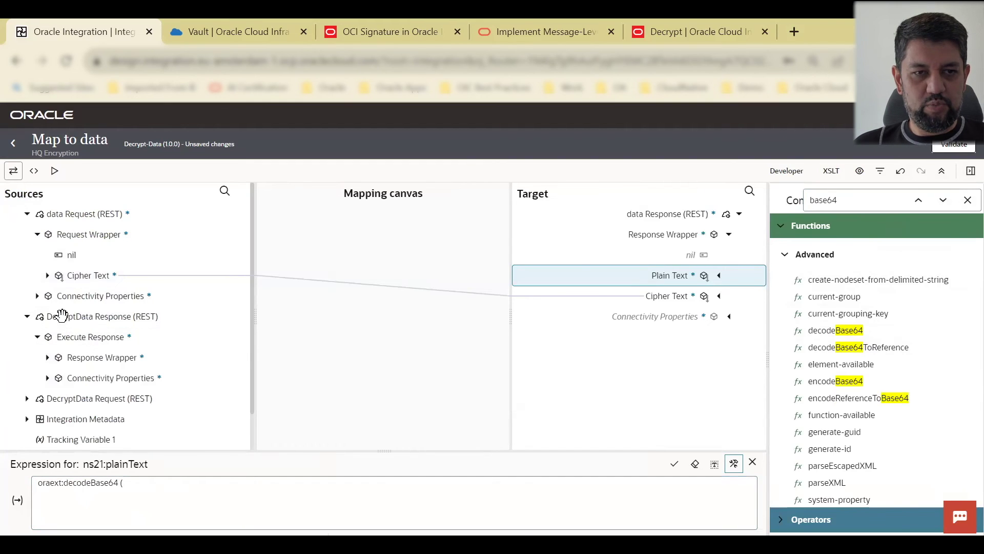
left_click(48, 358)
scroll(132, 362, "down", 3)
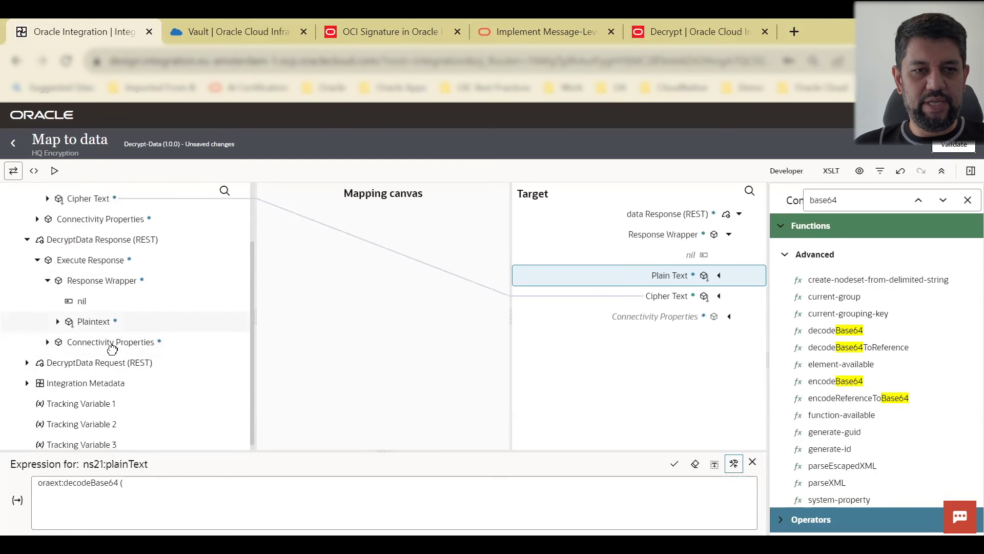
left_click_drag(136, 492, 451, 494)
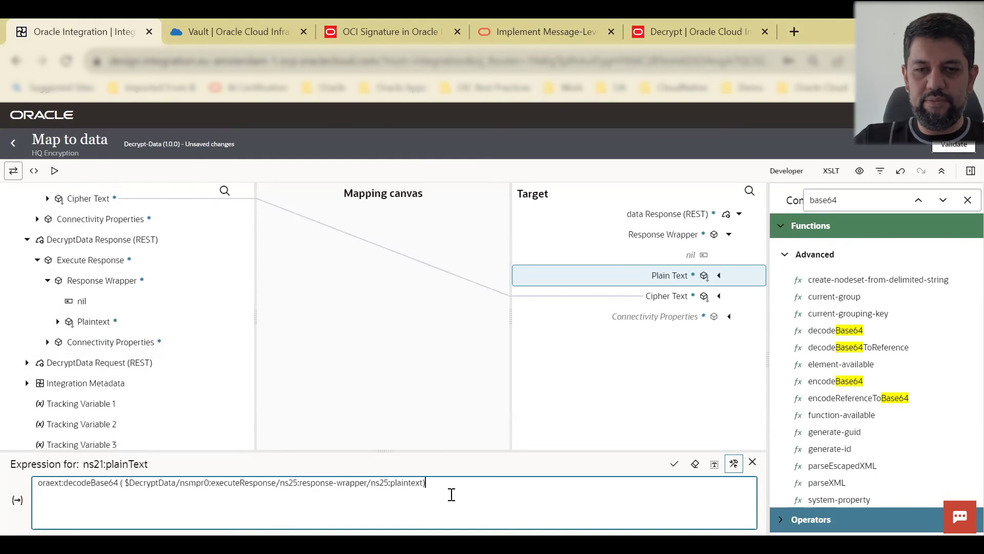
left_click(674, 468)
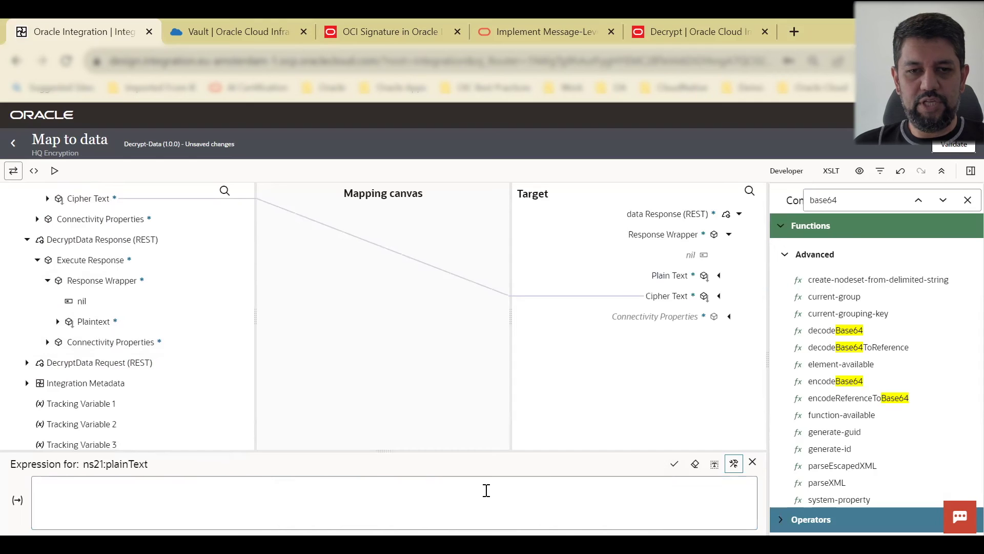
left_click(967, 151)
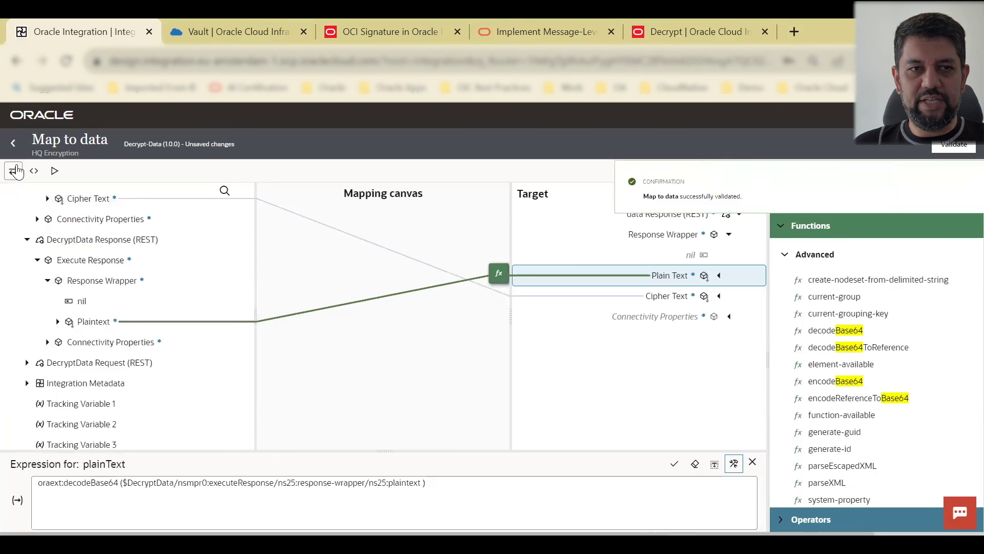
left_click(14, 144)
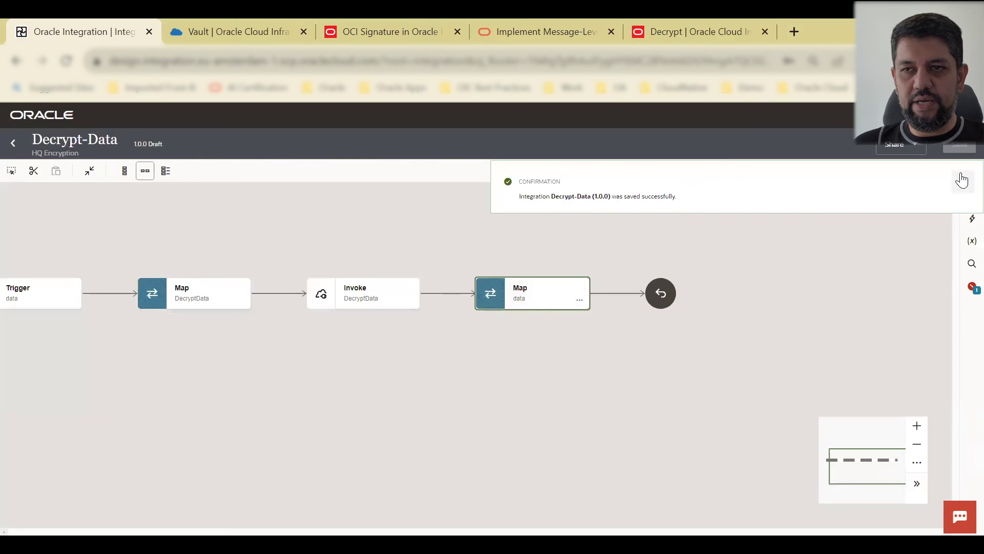
Step: Make cipherText the primary business identifier, then save and close Decrypt-Data
left_click(961, 179)
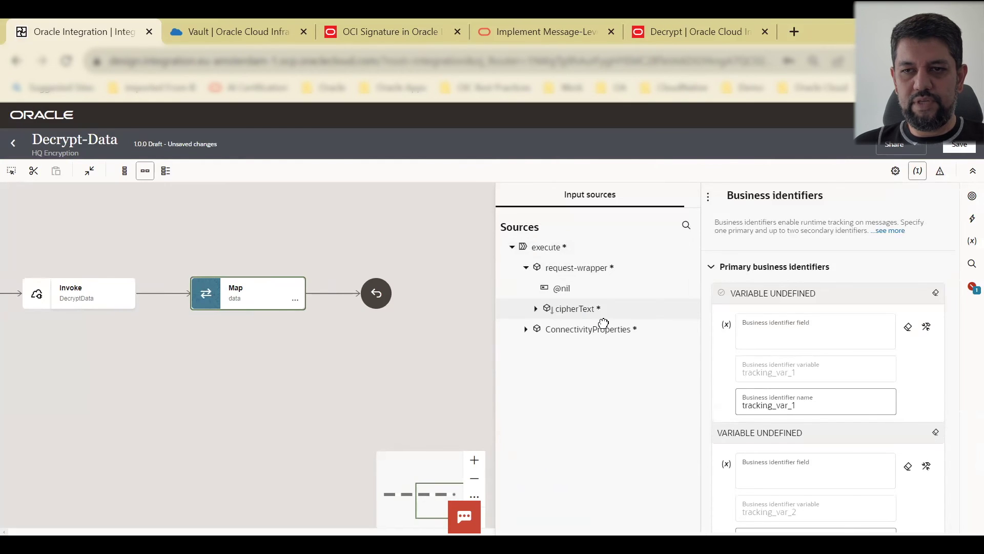
left_click_drag(603, 323, 835, 328)
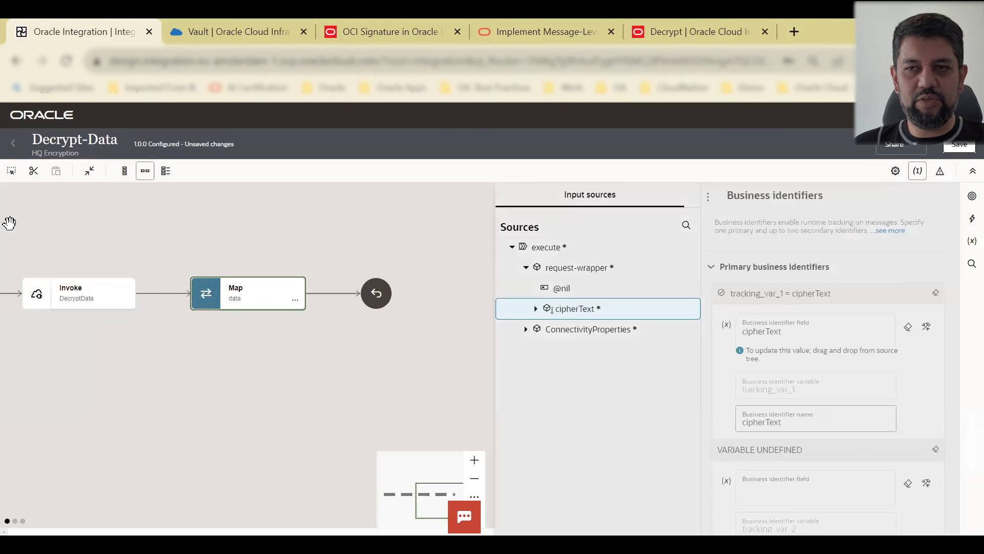
left_click(13, 142)
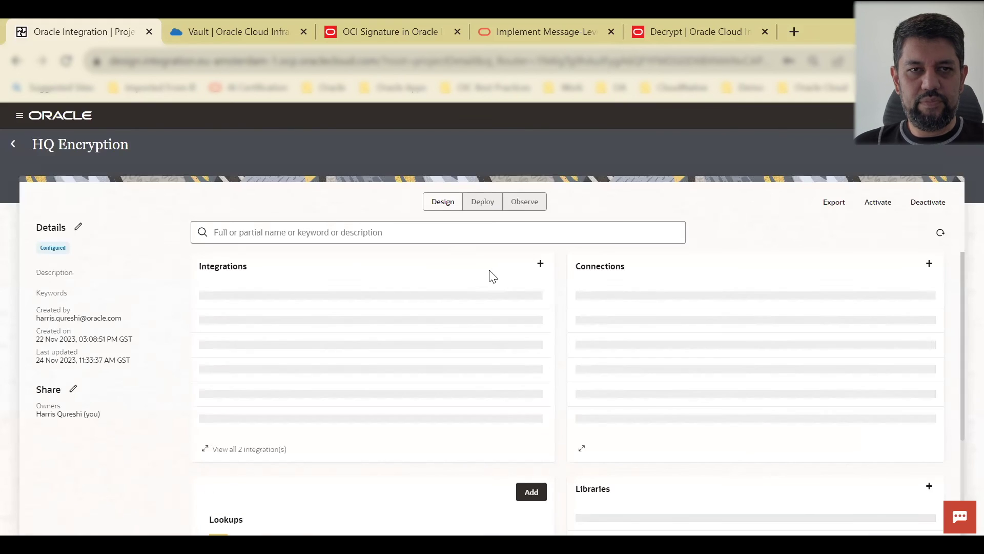
Step: Activate Decrypt-Data, refresh until it shows Active, then start a test run of Encrypt-Data
left_click(530, 304)
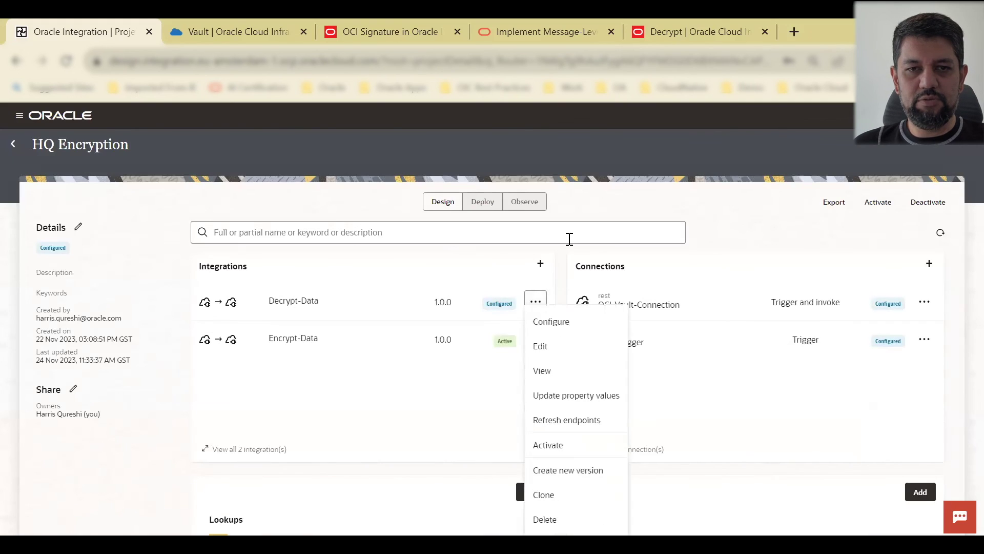
left_click(564, 444)
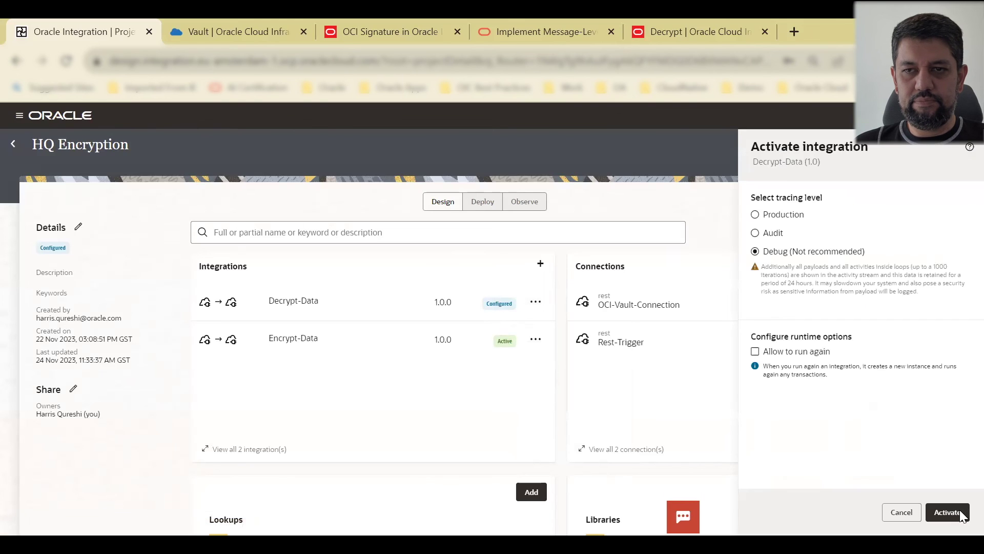
left_click(958, 516)
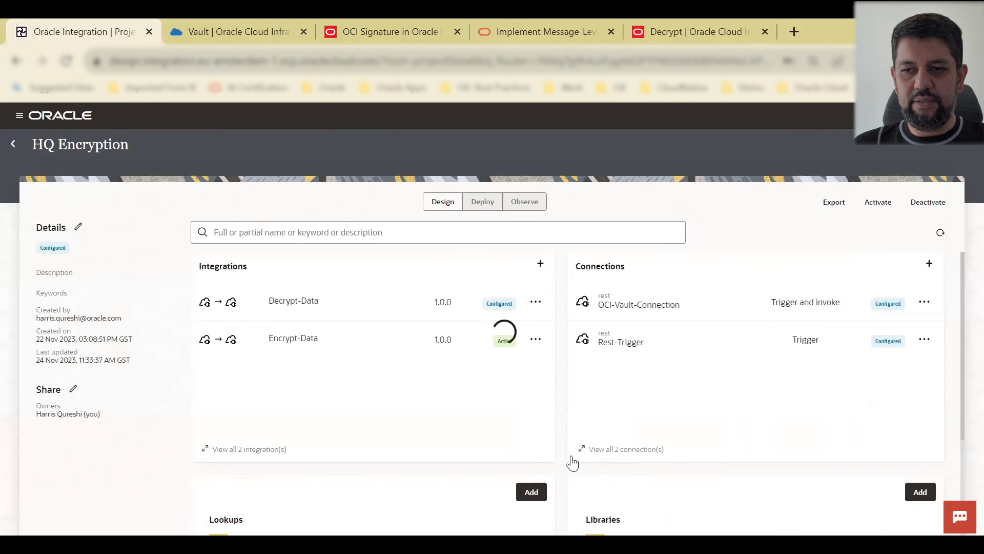
left_click(960, 182)
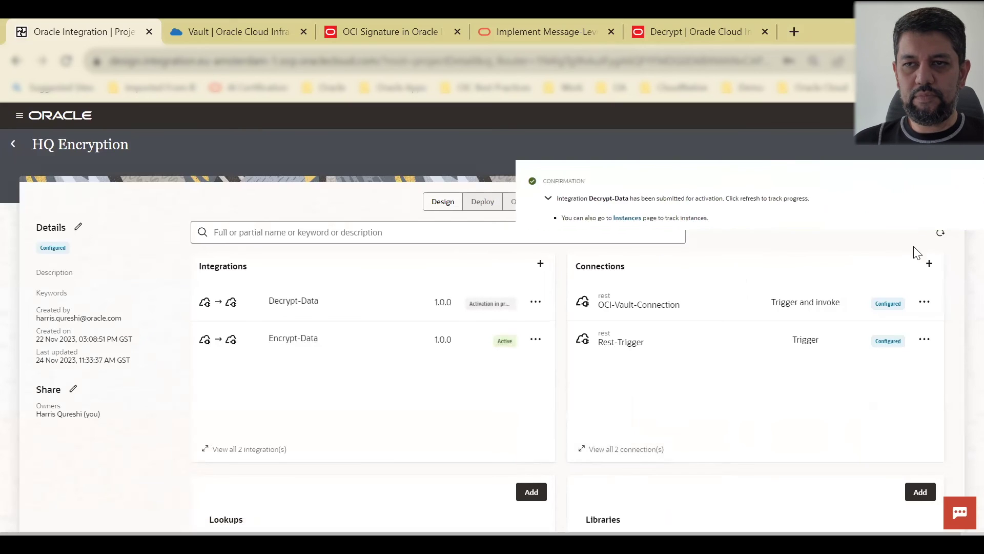
left_click(940, 233)
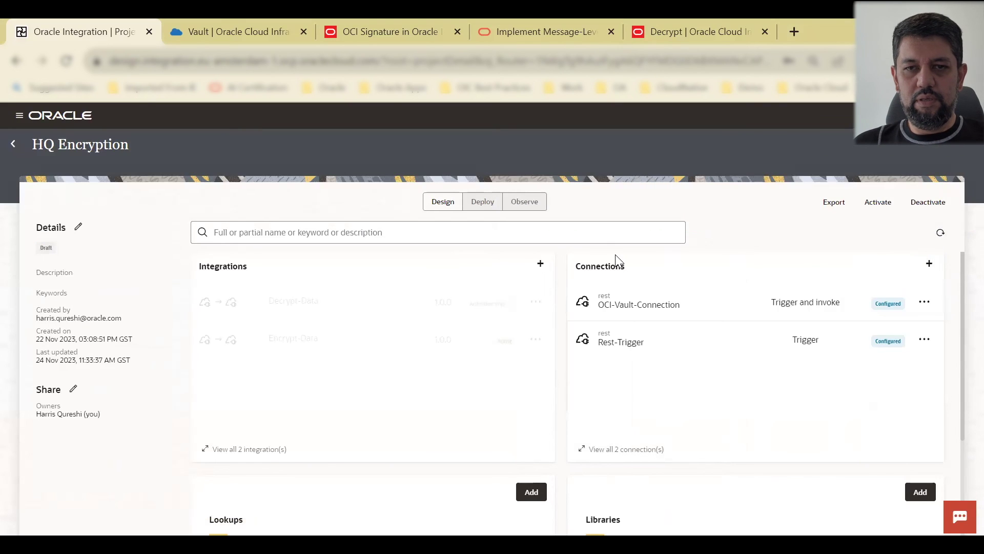
left_click(941, 232)
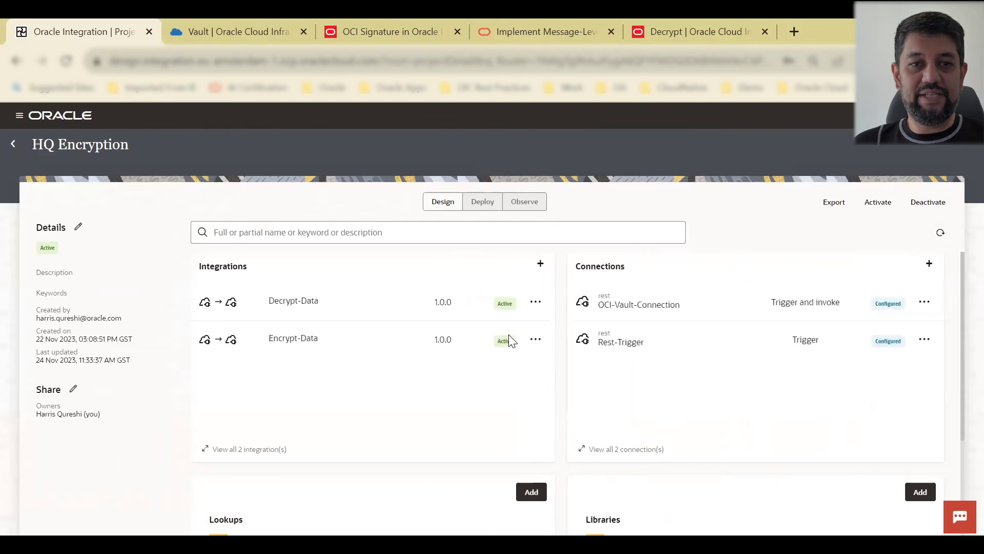
left_click(535, 339)
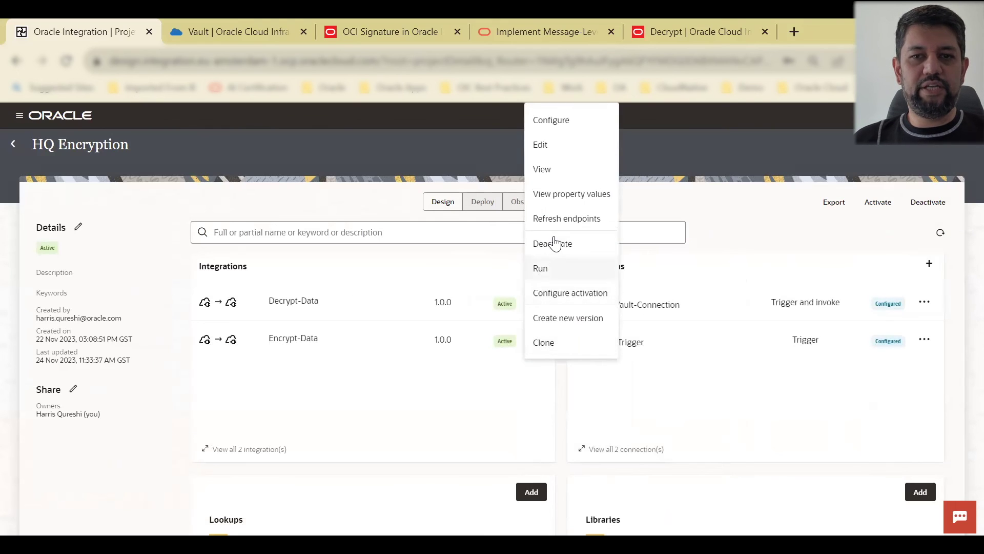
left_click(549, 272)
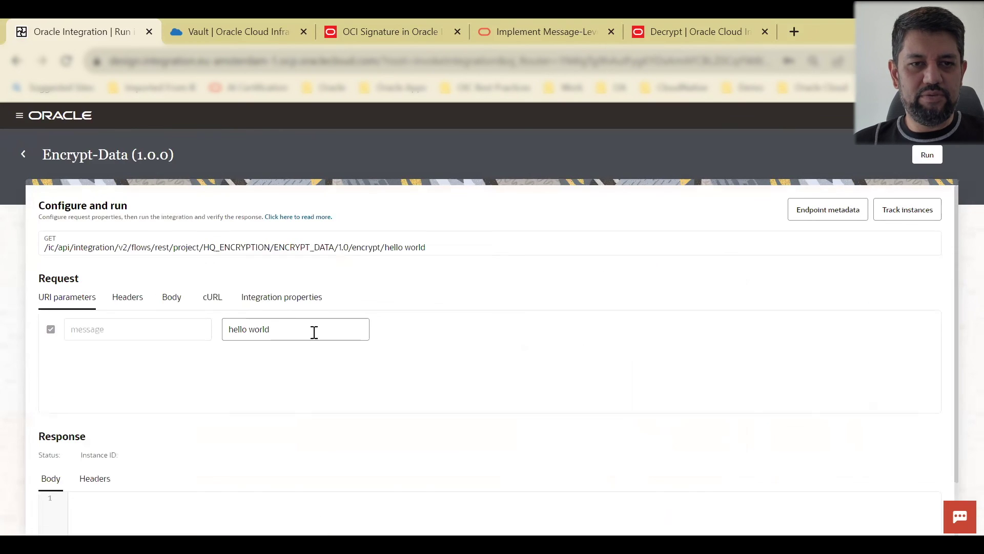
Step: Run Encrypt-Data with message 'how to encrypt data' and copy the returned encrypted_message
left_click(258, 330)
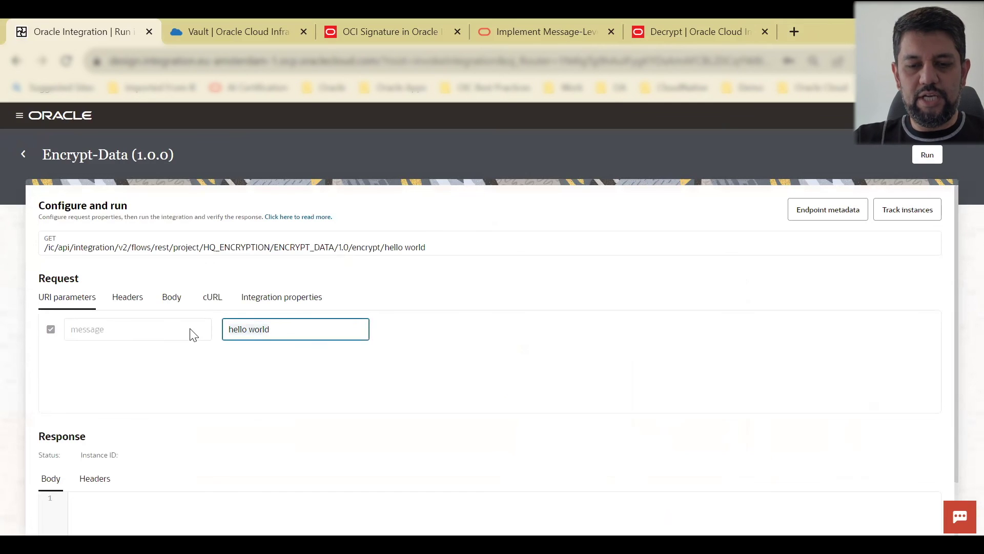
key("ctrl+a")
type("demo")
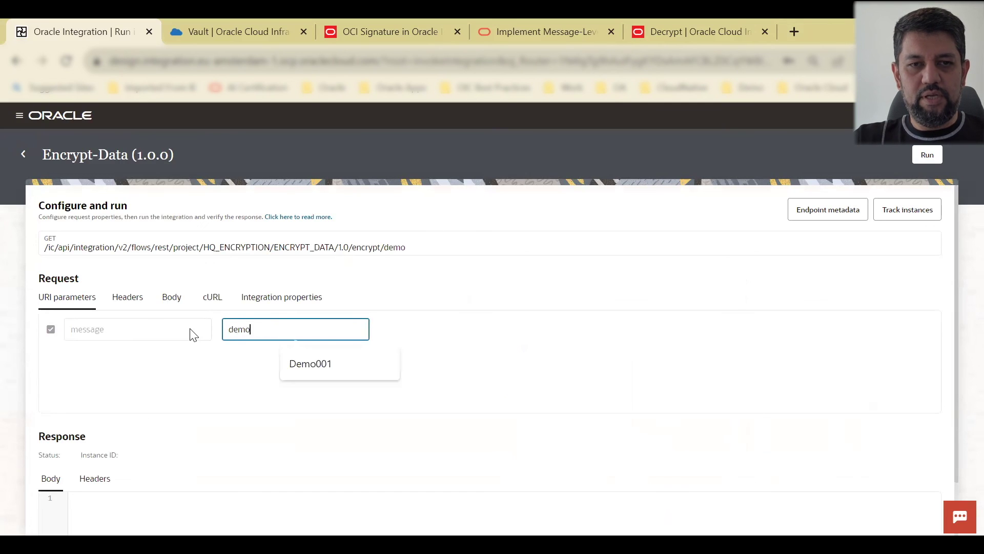
key("BackSpace")
key("BackSpace")
key("BackSpace")
type("how to encrypt data")
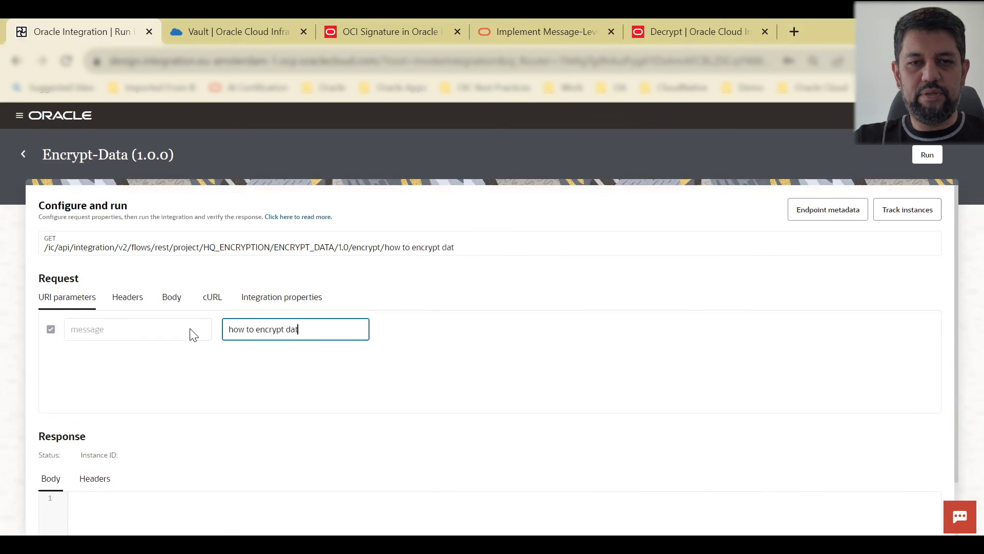
left_click(925, 155)
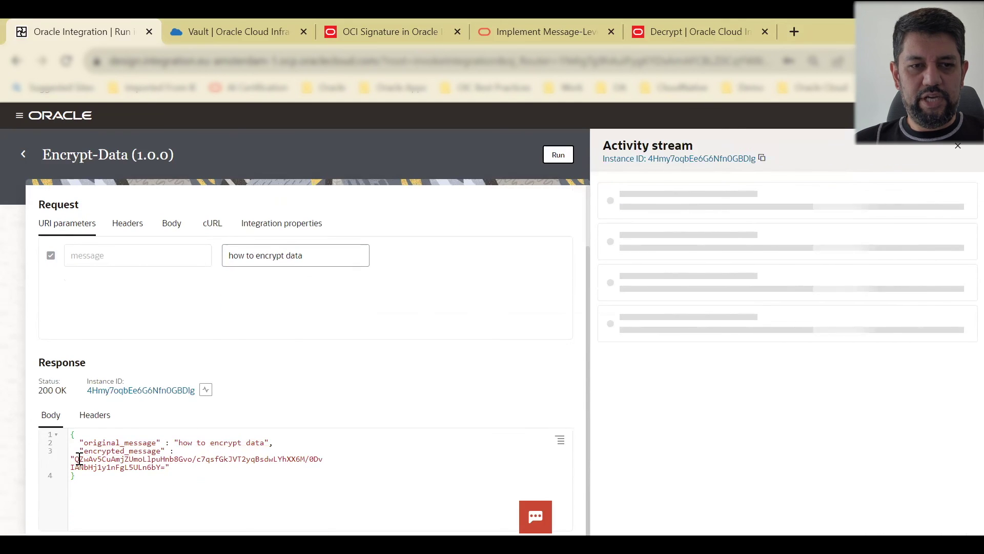
left_click_drag(76, 459, 167, 468)
key("ctrl+c")
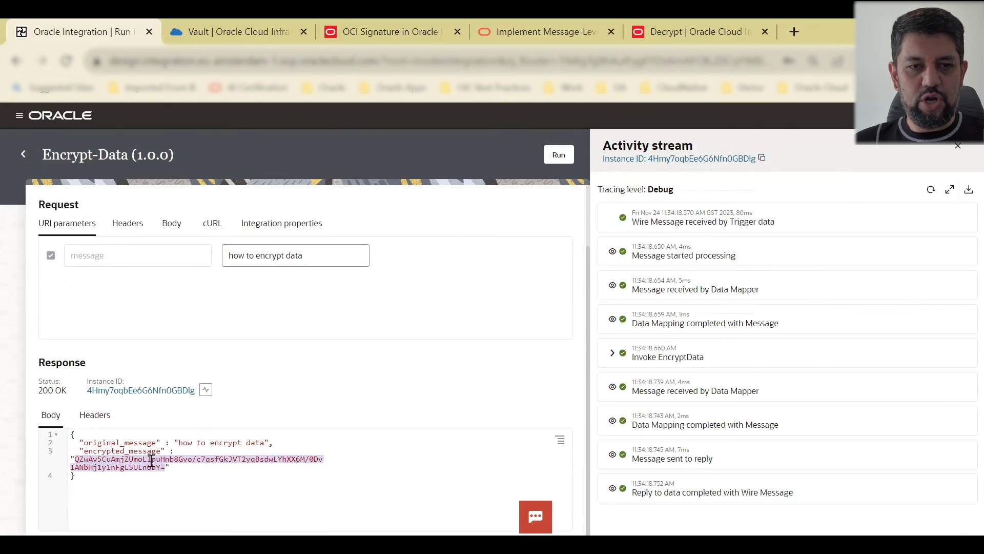
left_click(24, 154)
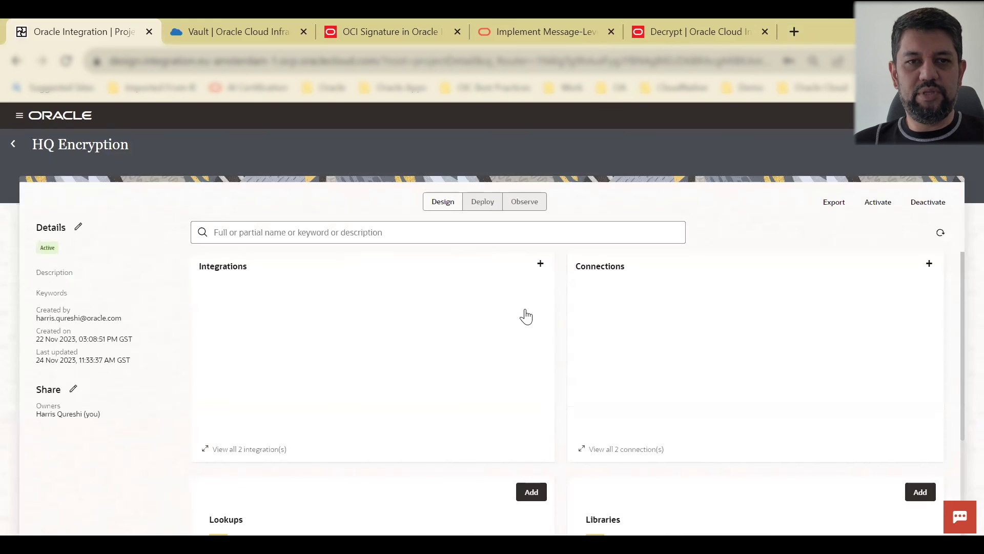
Step: Run Decrypt-Data with the copied Encrypt-Data ciphertext pasted into the body's cipherText
left_click(534, 302)
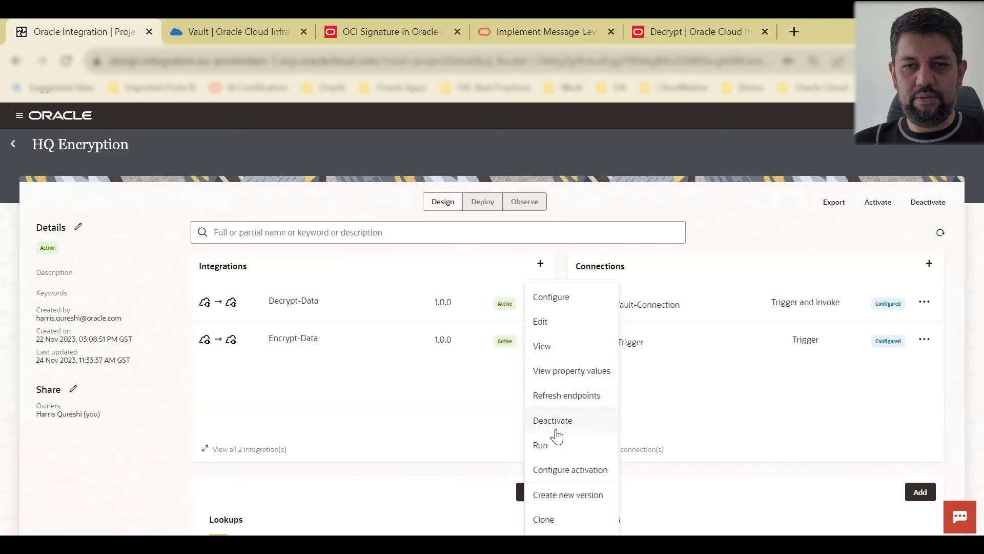
left_click(557, 445)
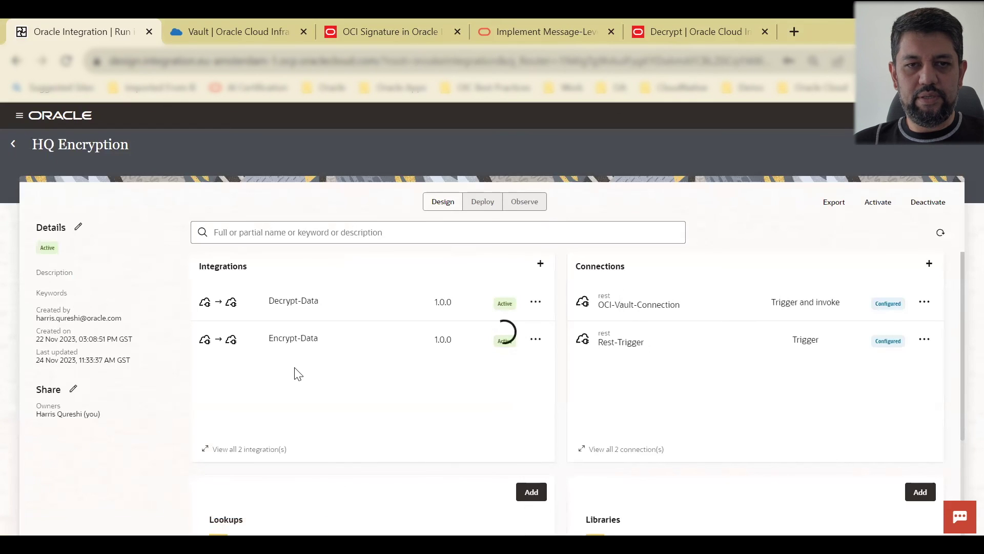
left_click(171, 298)
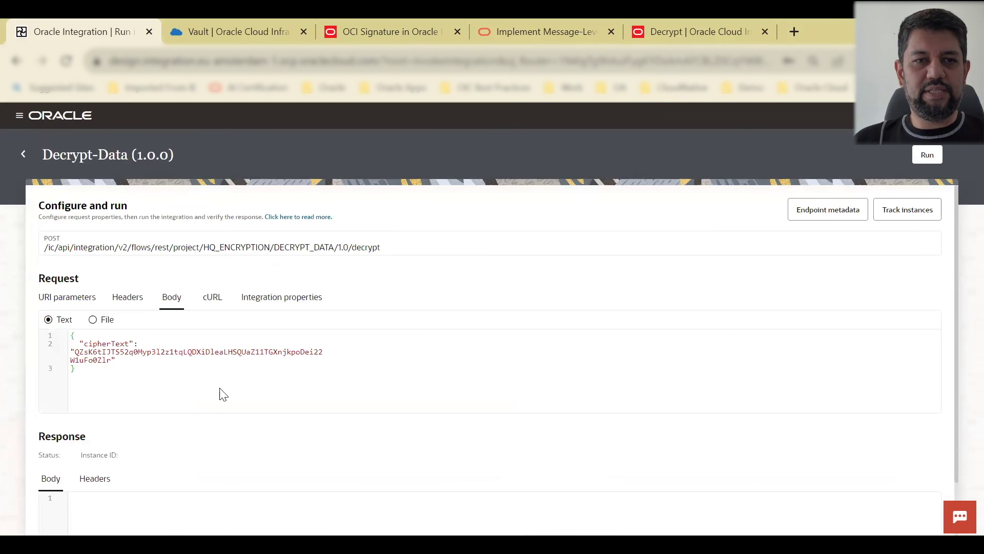
double_click(110, 357)
key("BackSpace")
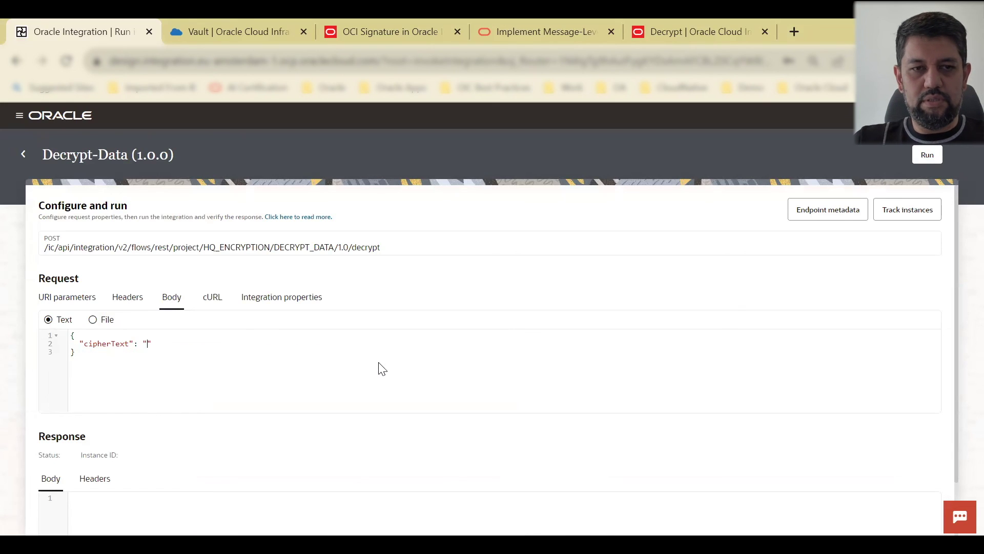
key("ctrl+v")
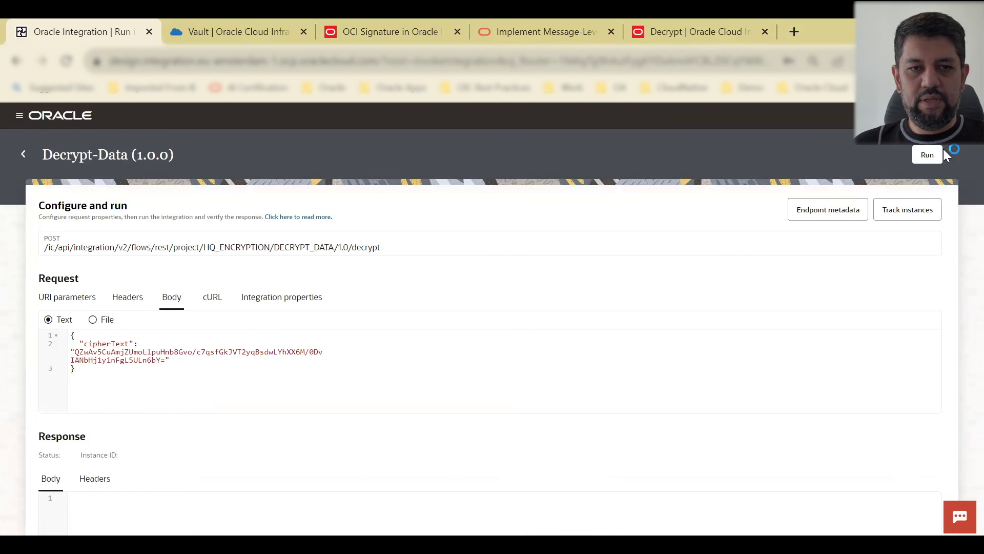
left_click(928, 155)
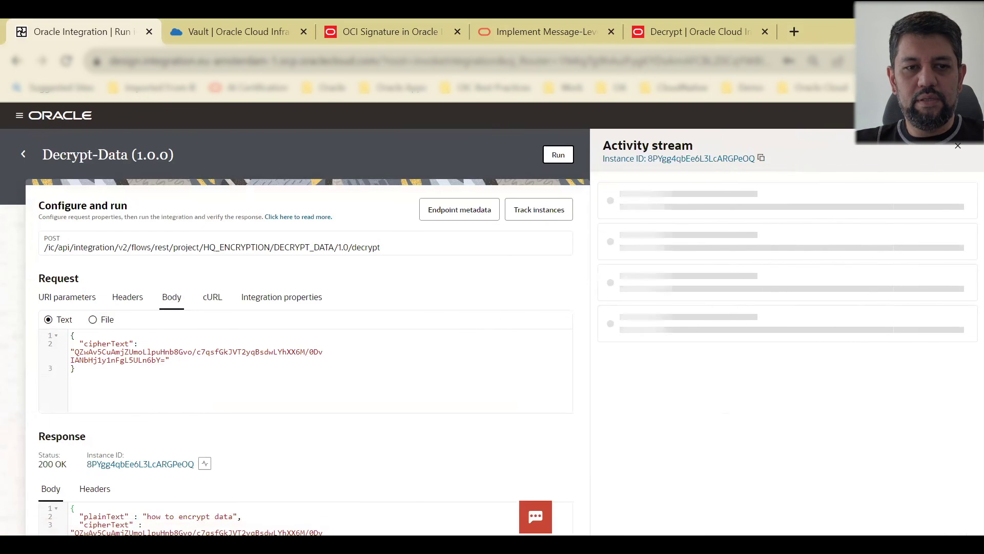
Step: Confirm the response plainText reads 'how to encrypt data' and return to the HQ Encryption project
scroll(517, 424, "down", 2)
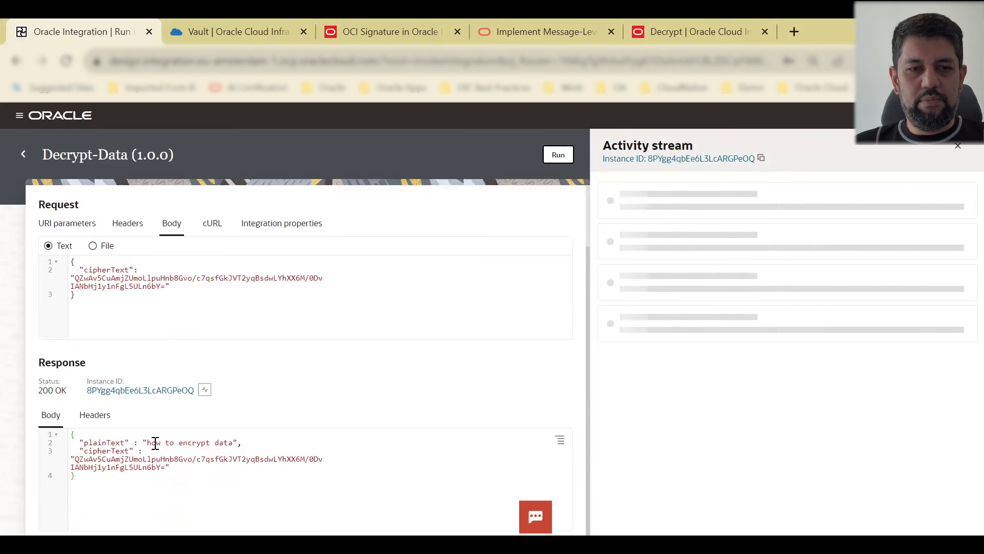
left_click_drag(147, 442, 255, 440)
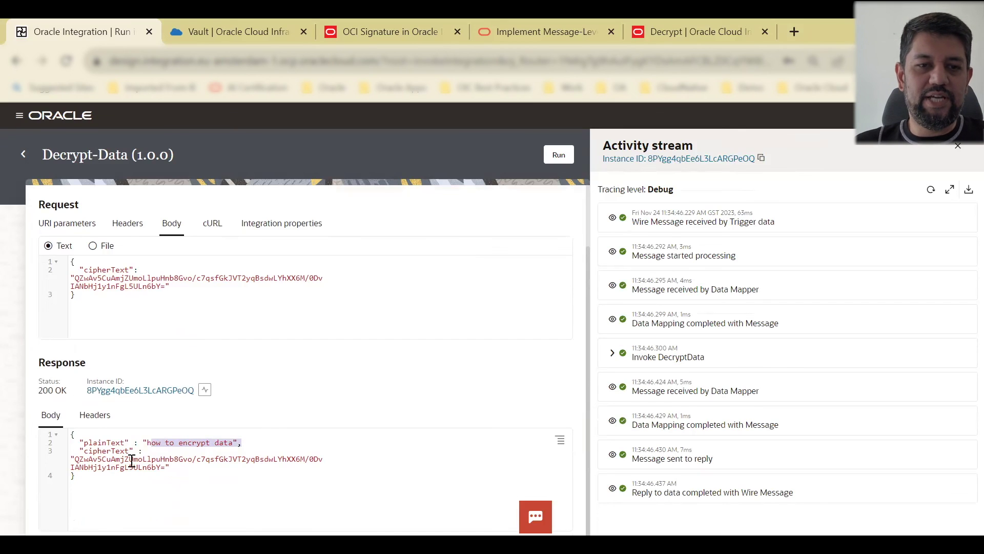
left_click(128, 455)
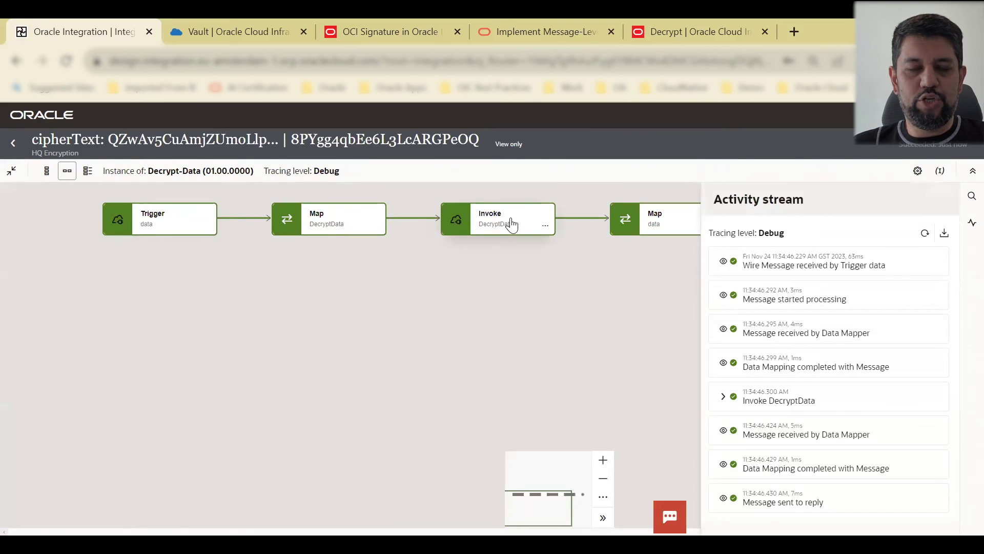
left_click(13, 143)
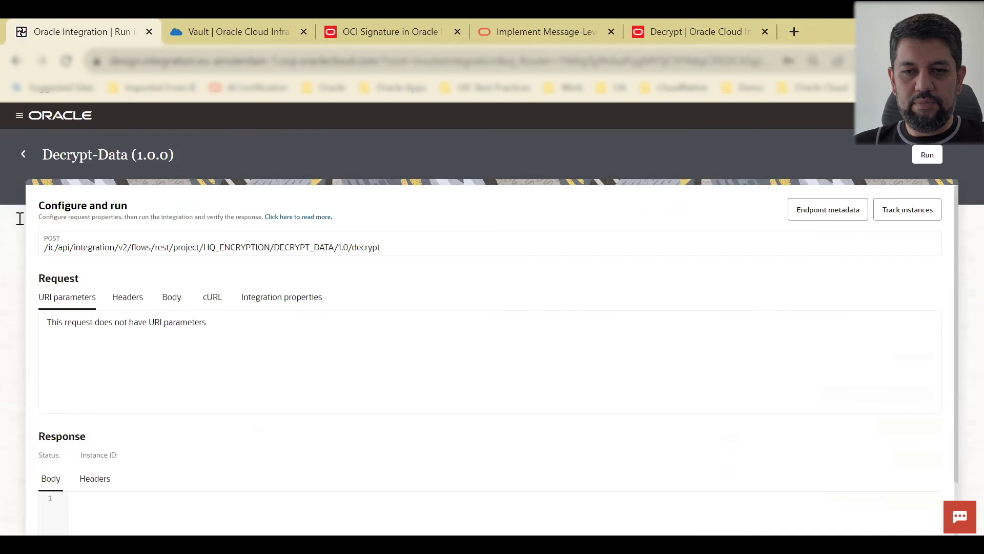
left_click(25, 155)
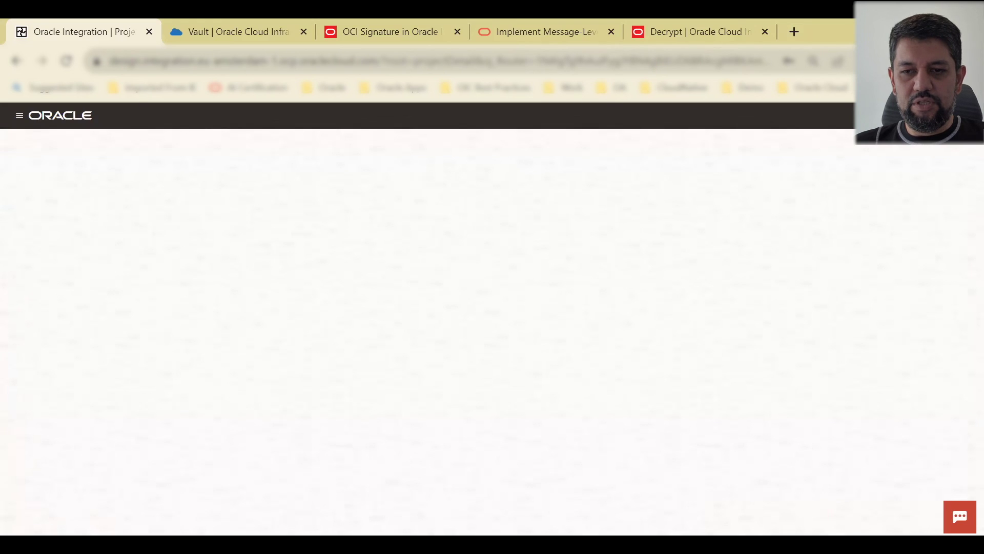